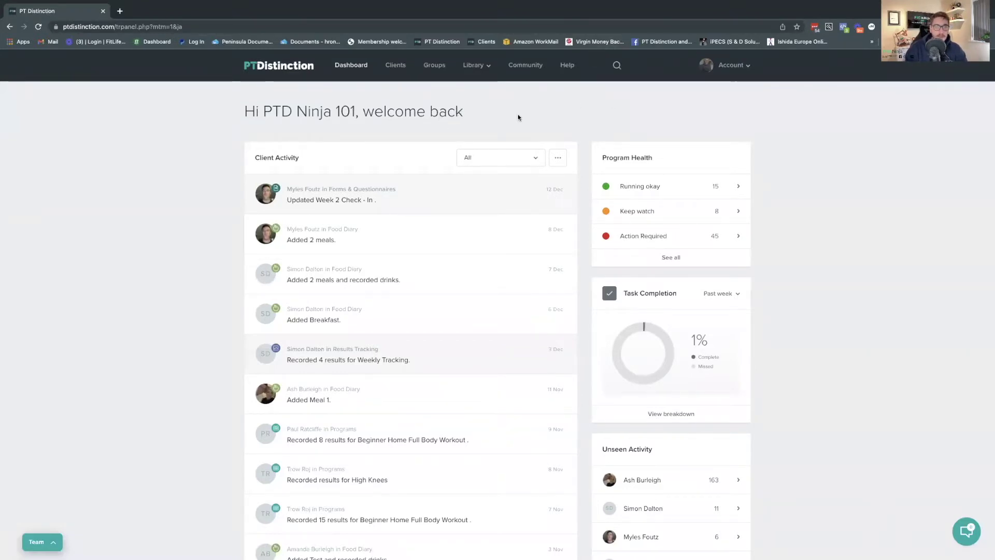
# Step: Search the site for the test client and open the first matching client profile
pyautogui.click(617, 65)
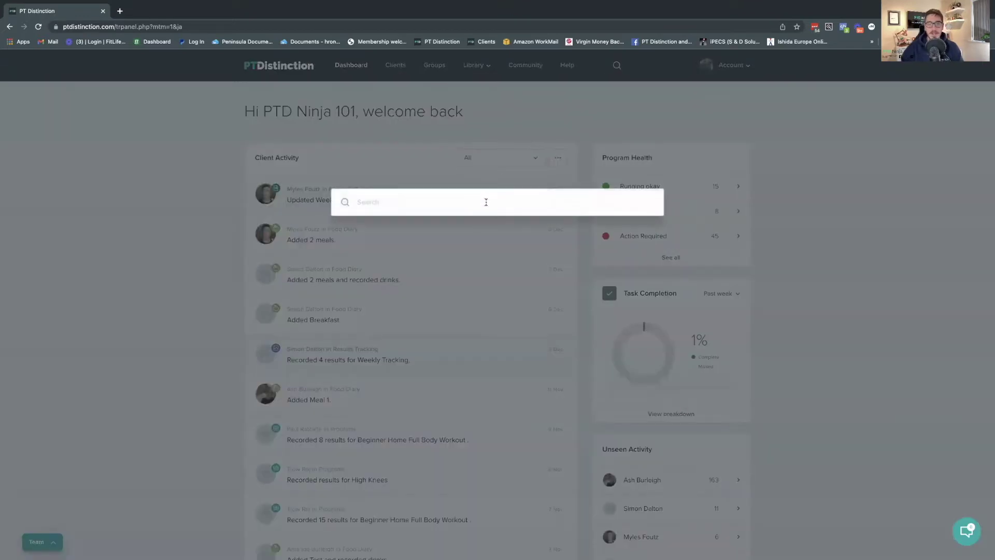
pyautogui.write('Ash')
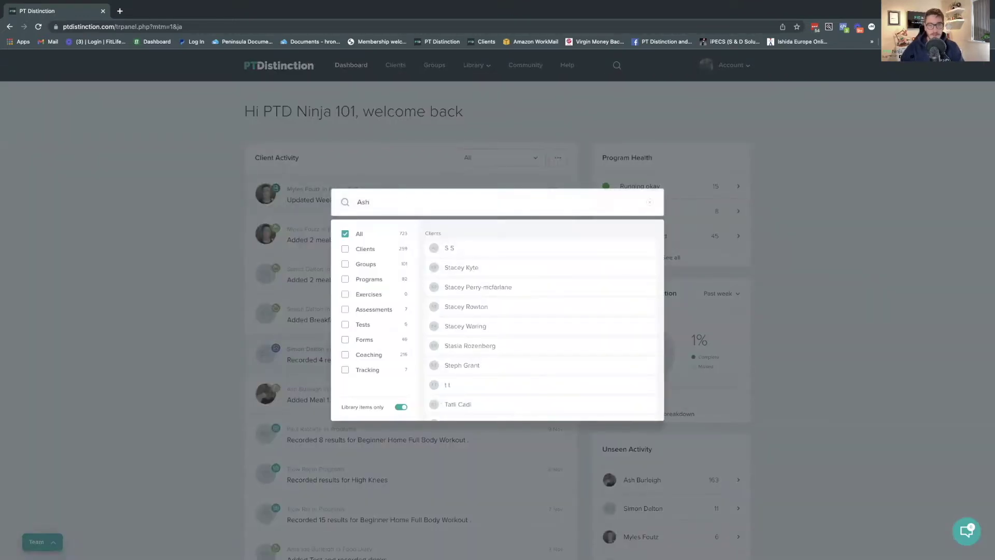
pyautogui.write(' tes')
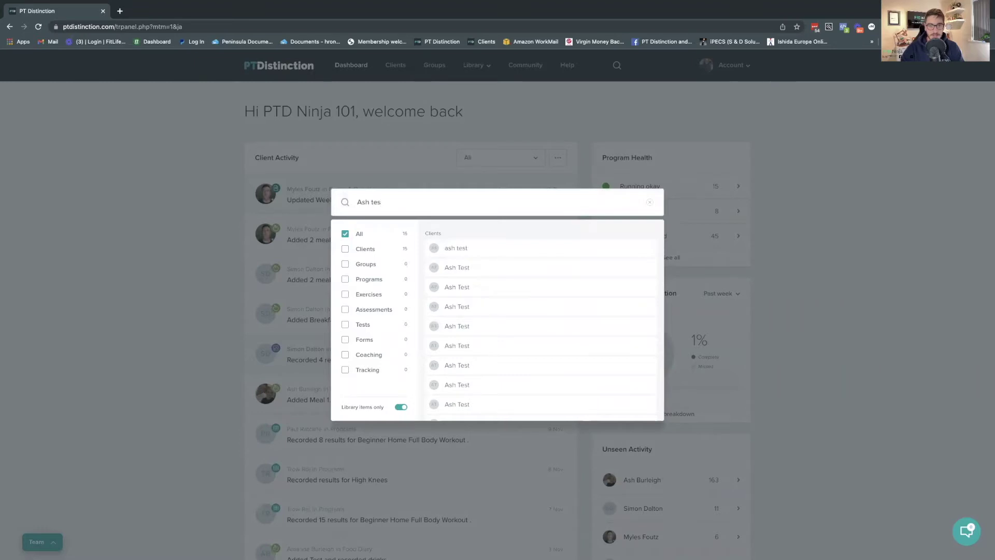
pyautogui.click(463, 249)
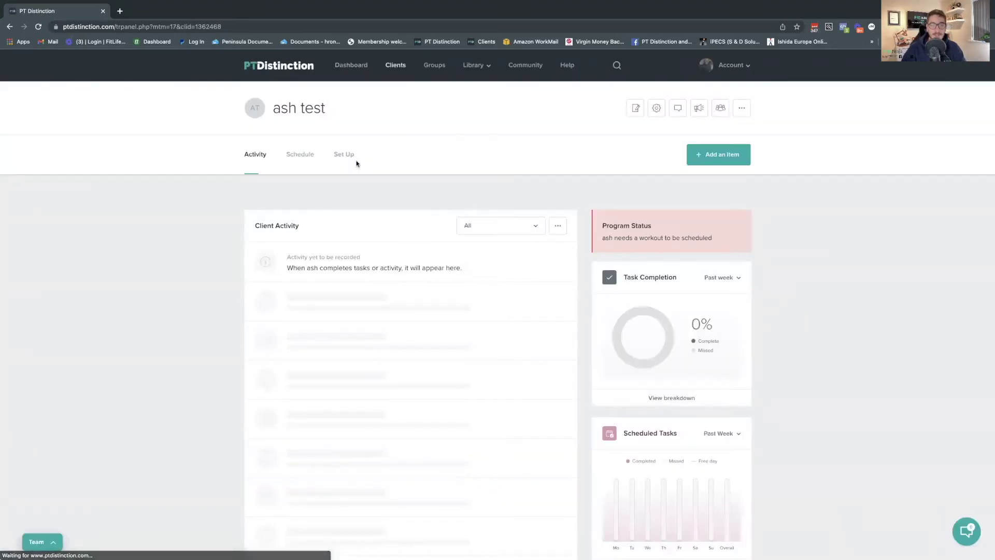
# Step: Open the Food Diary from the tracking items in the client's setup
pyautogui.click(344, 155)
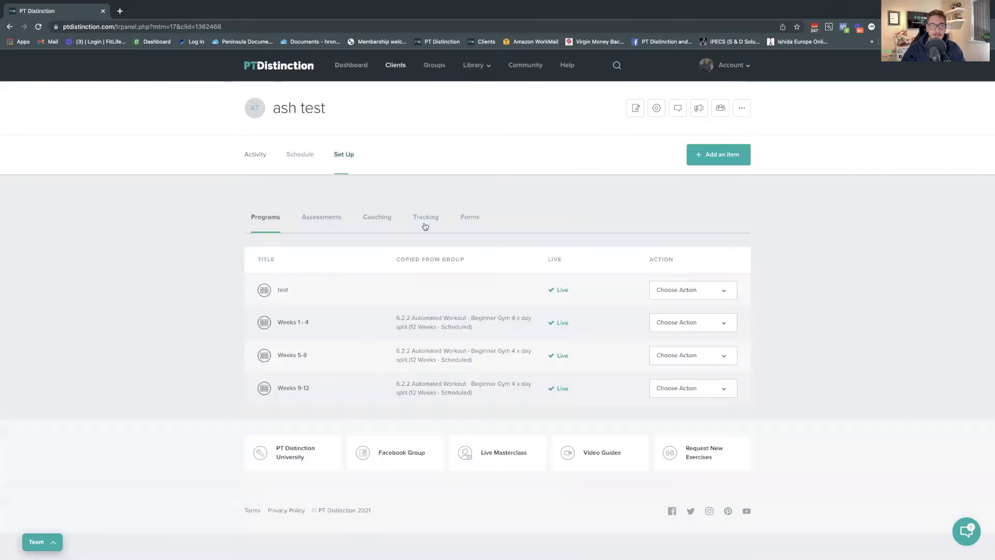
pyautogui.click(434, 219)
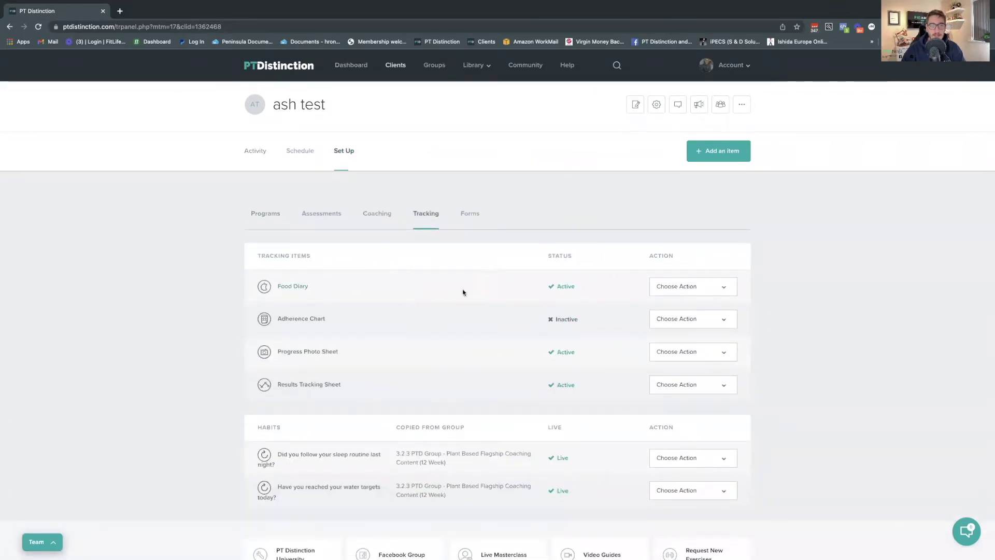
pyautogui.click(291, 286)
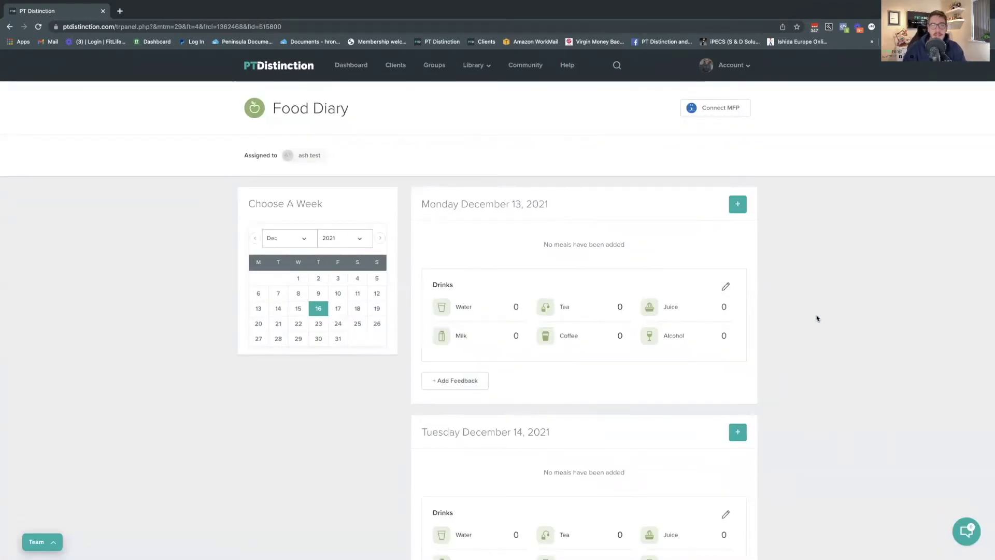
# Step: Look over the food diary's daily meal and drink sections and its Connect MFP option
pyautogui.scroll(-7, 821, 319)
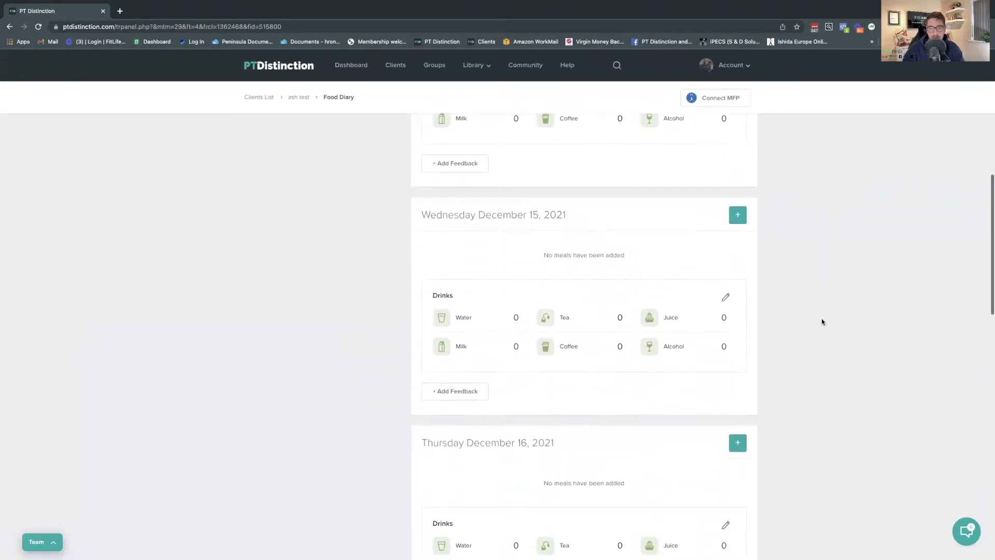
pyautogui.scroll(7, 822, 323)
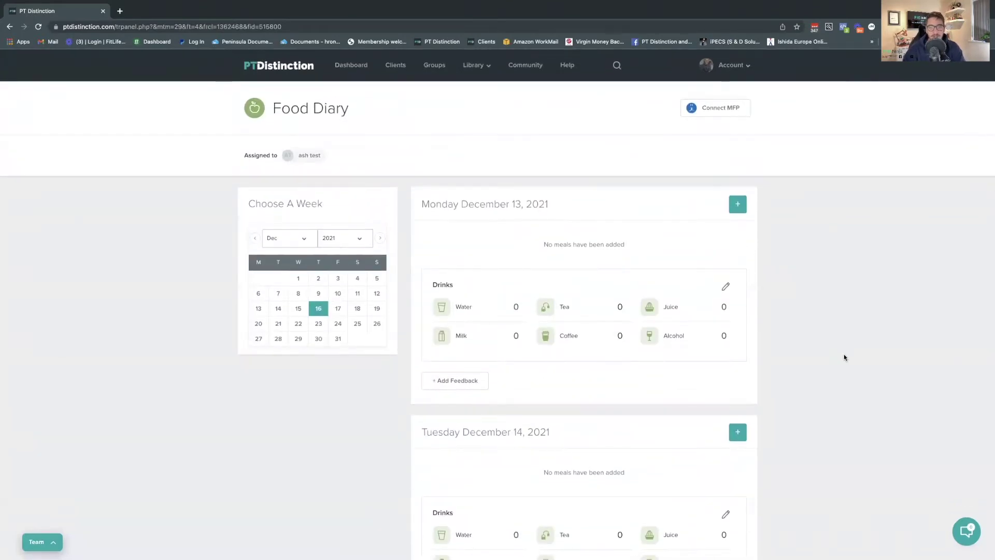
pyautogui.click(715, 112)
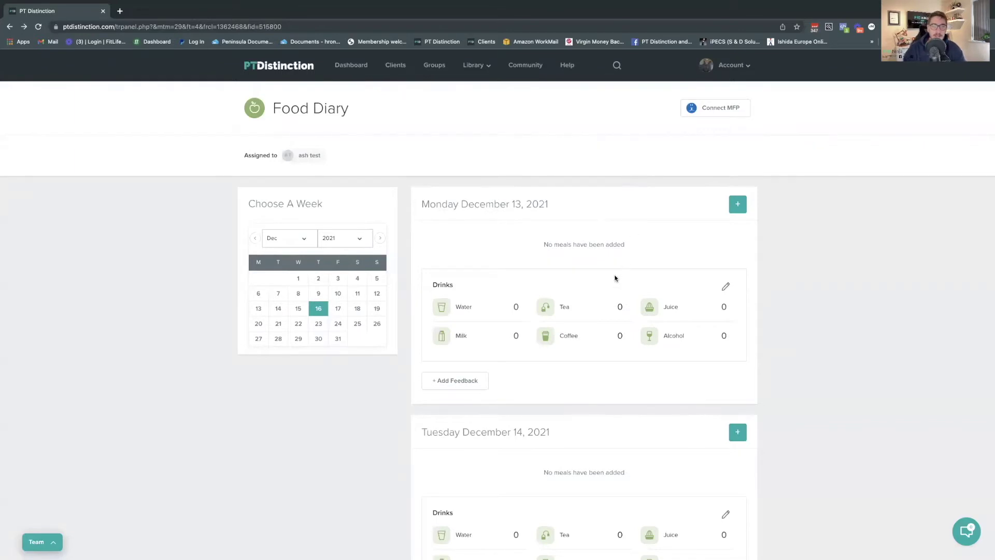
pyautogui.scroll(-1, 602, 275)
pyautogui.scroll(1, 475, 295)
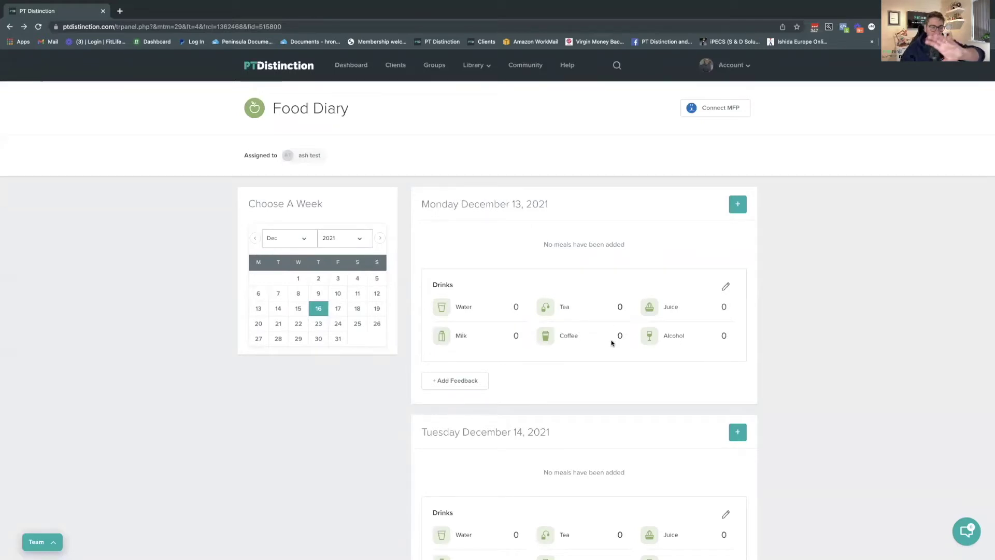
pyautogui.scroll(-1, 620, 322)
pyautogui.scroll(-2, 620, 322)
pyautogui.scroll(3, 622, 319)
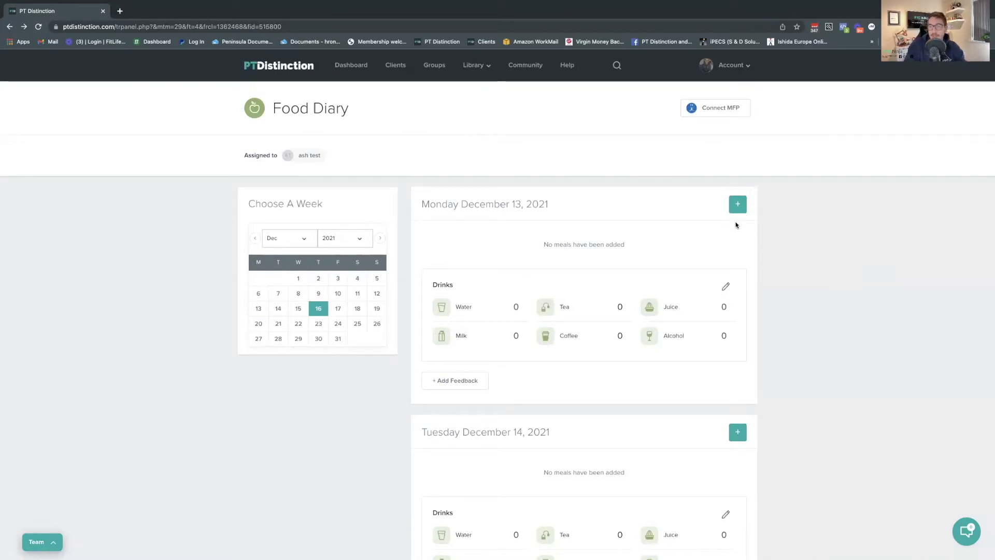
# Step: Start a meal for Monday December 13, 2021 named "Meal 1" with the description "food", and continue to its food items
pyautogui.click(738, 205)
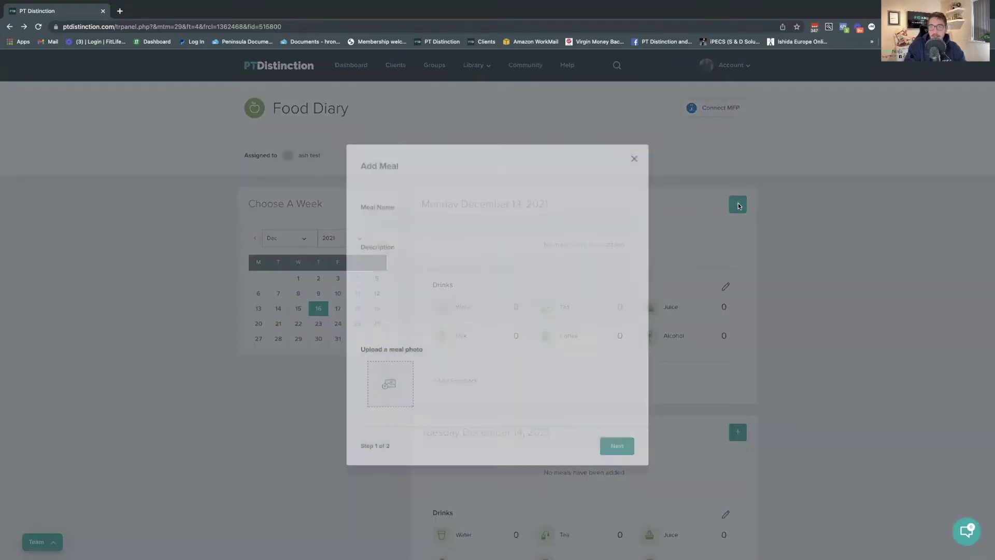
pyautogui.click(457, 222)
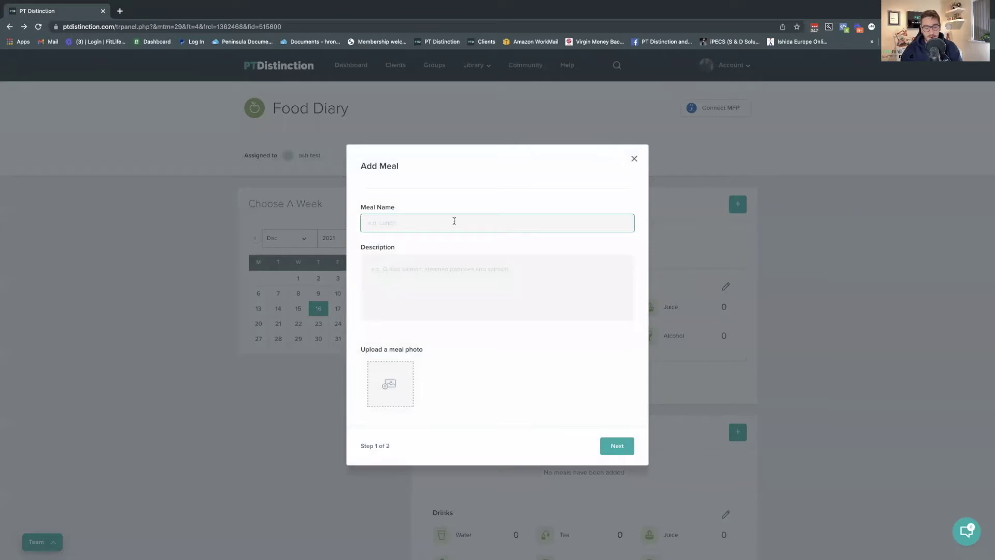
pyautogui.write('Meal 1')
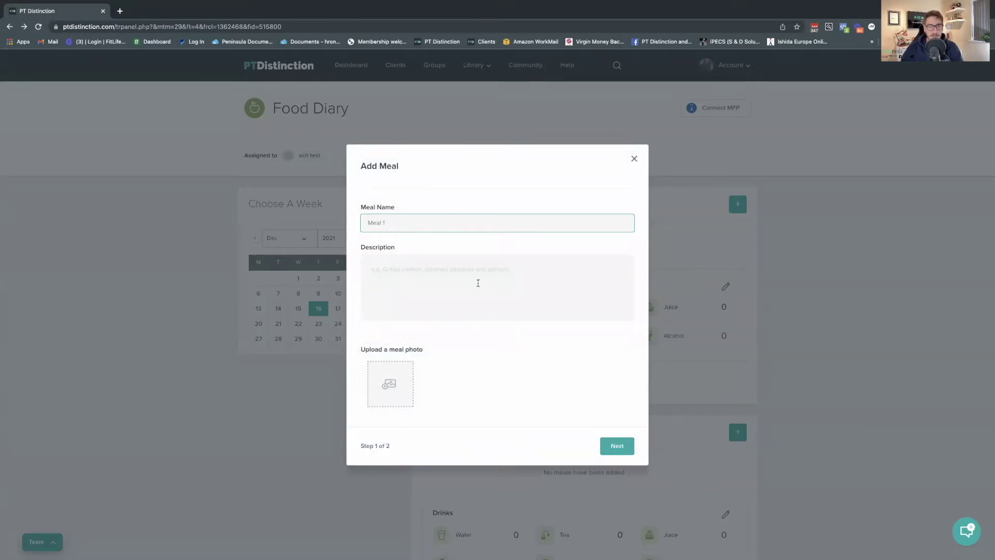
pyautogui.click(463, 282)
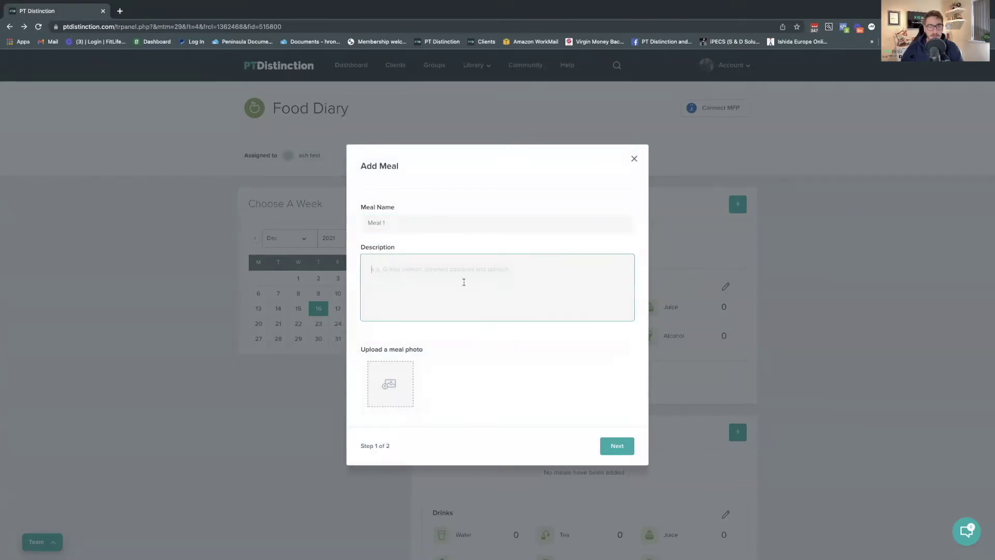
pyautogui.write('food')
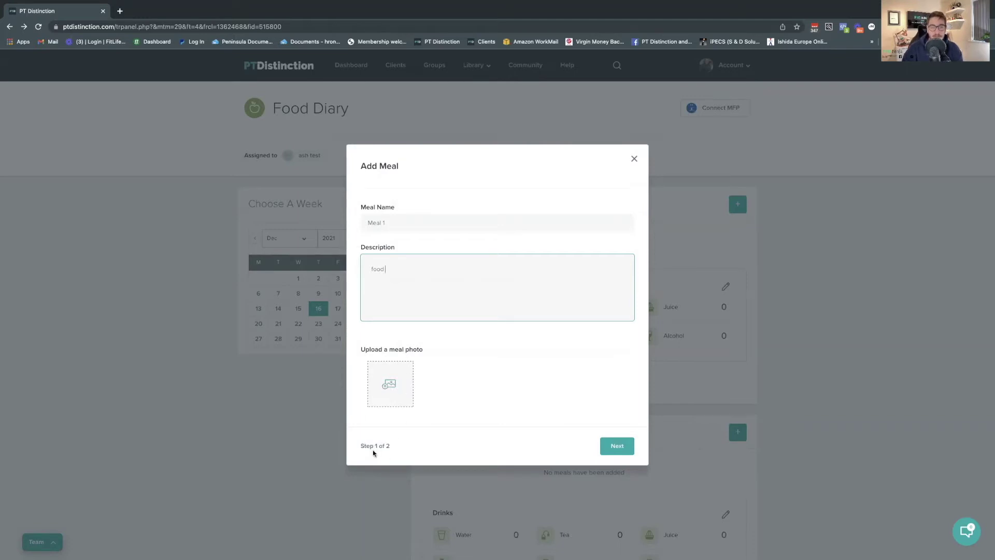
pyautogui.click(620, 447)
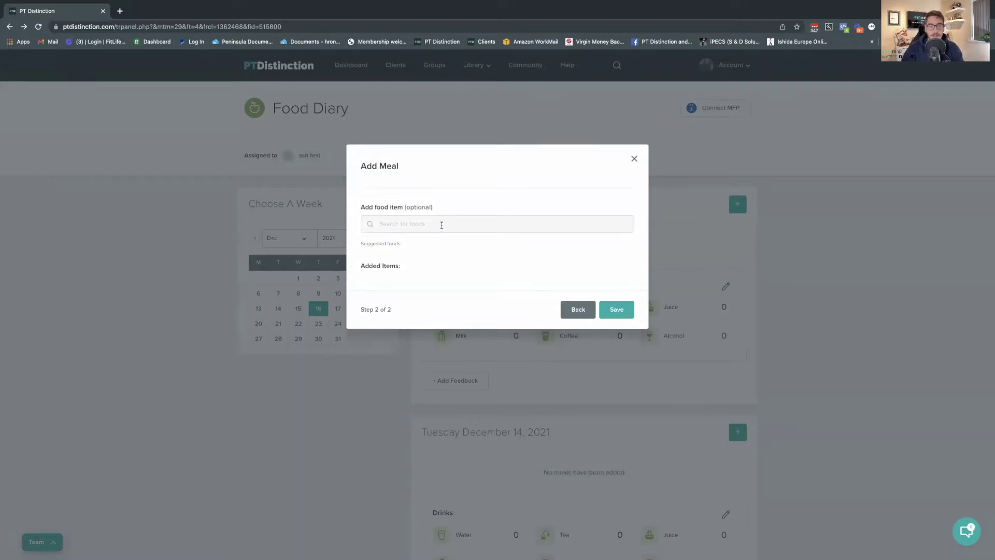
# Step: Find foods matching "gra", add Grape to the meal, and save the diary entry
pyautogui.click(408, 224)
pyautogui.write('gra')
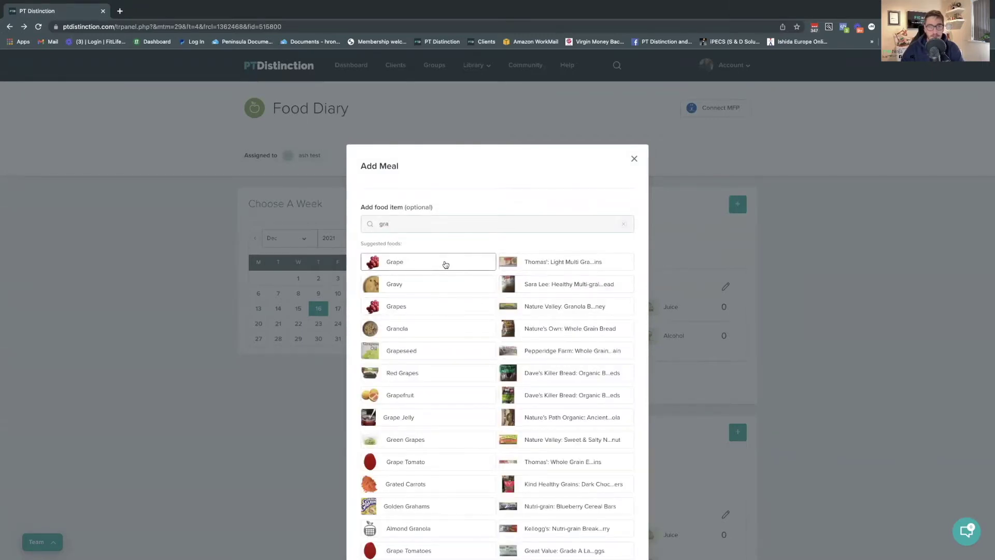
pyautogui.click(446, 263)
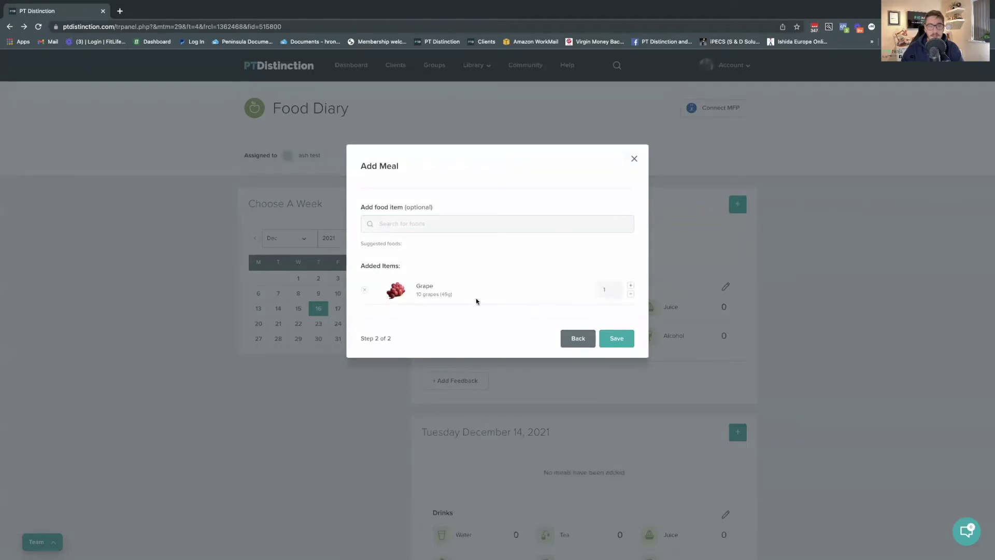
pyautogui.click(619, 340)
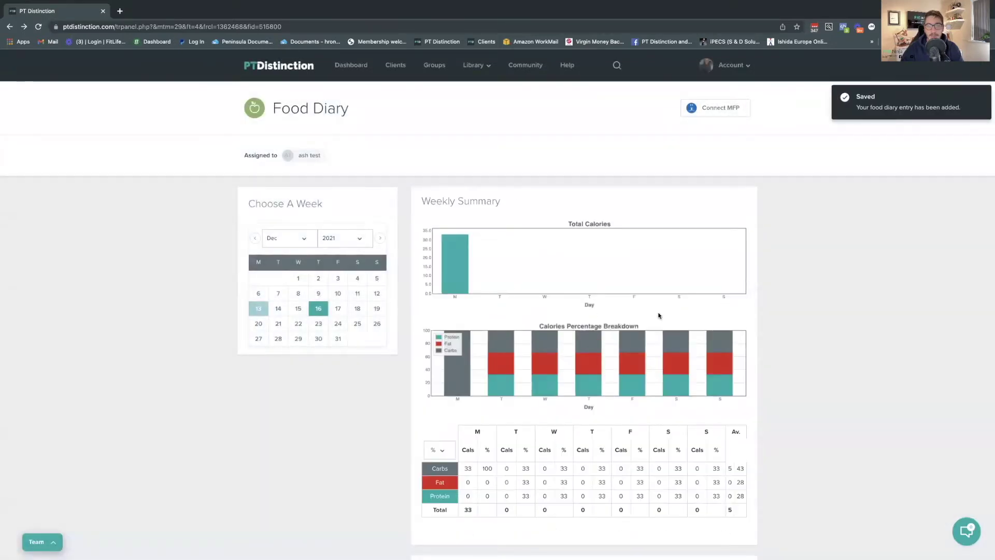
# Step: Examine the weekly calorie summary, Meal 1's nutrient breakdown and Monday's daily macro totals in the food diary
pyautogui.scroll(-5, 658, 315)
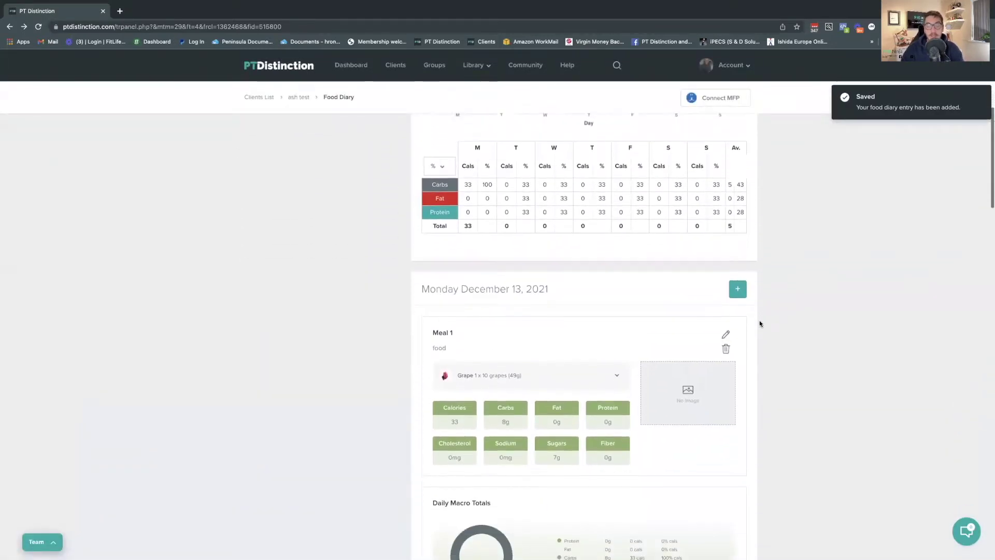
pyautogui.scroll(-2, 493, 342)
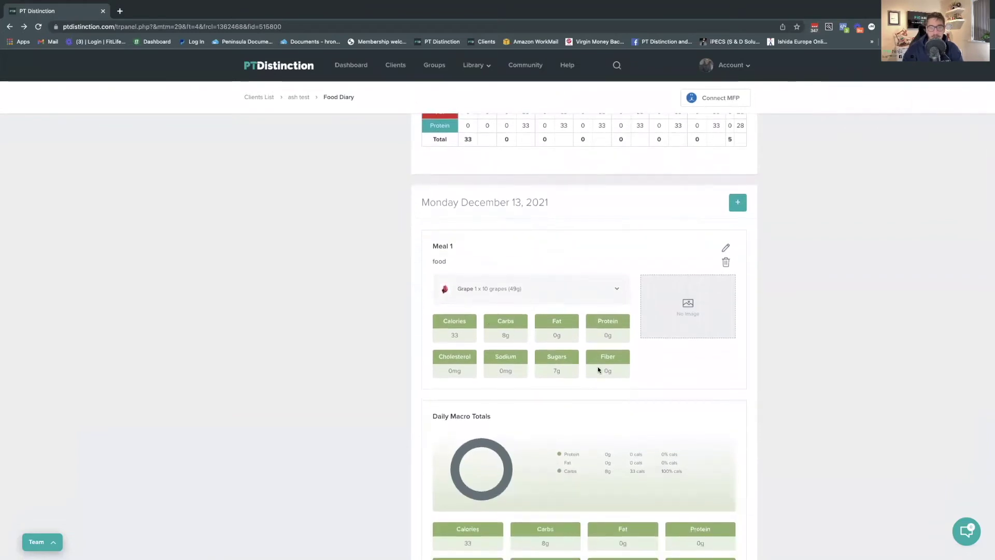
pyautogui.scroll(-3, 586, 395)
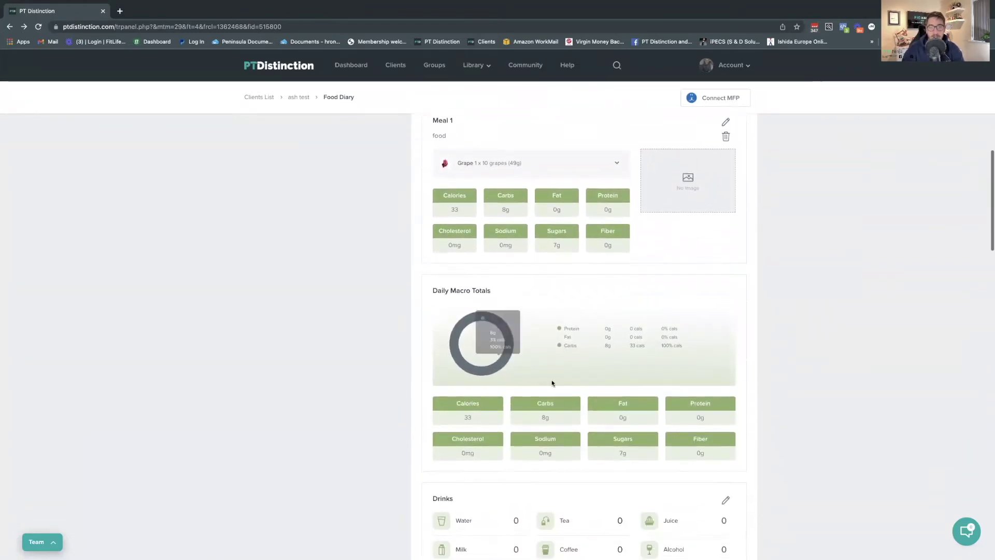
pyautogui.scroll(1, 615, 358)
pyautogui.scroll(8, 616, 358)
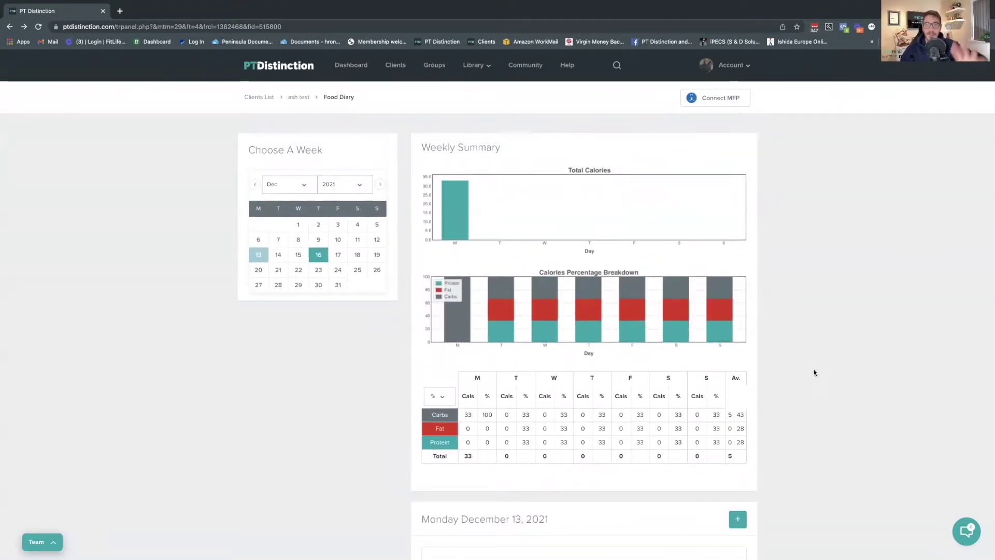
pyautogui.scroll(-6, 815, 372)
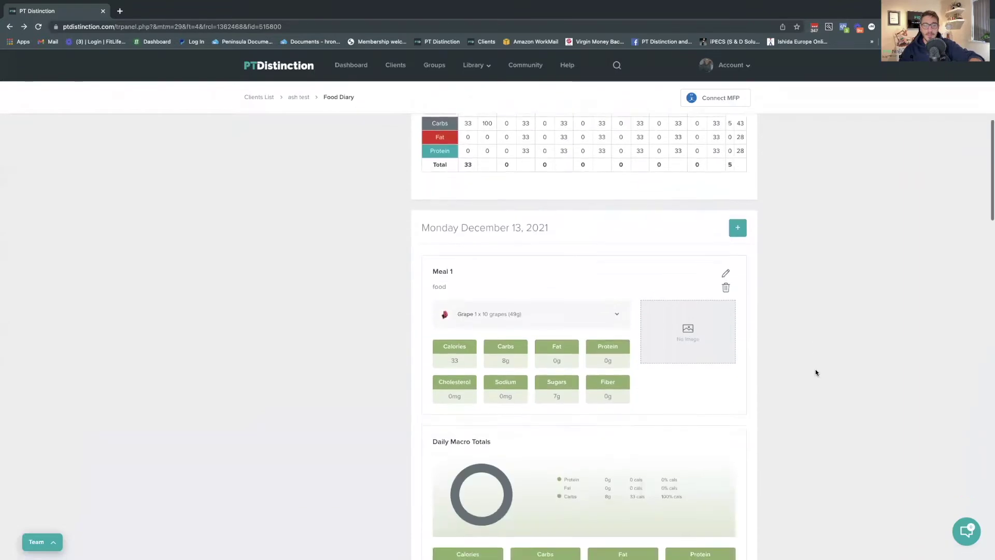
pyautogui.scroll(-2, 815, 371)
pyautogui.scroll(2, 652, 344)
pyautogui.scroll(5, 651, 344)
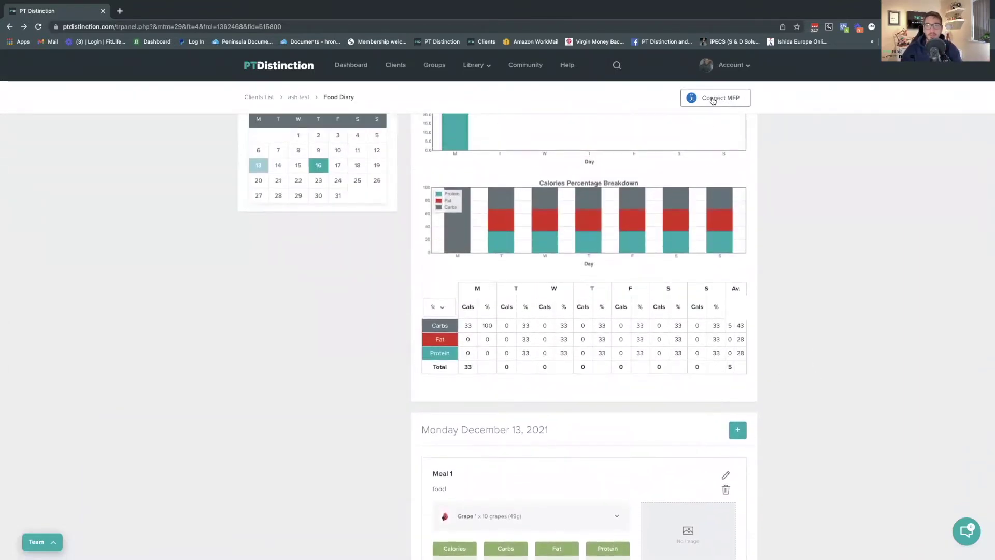
pyautogui.scroll(-6, 640, 407)
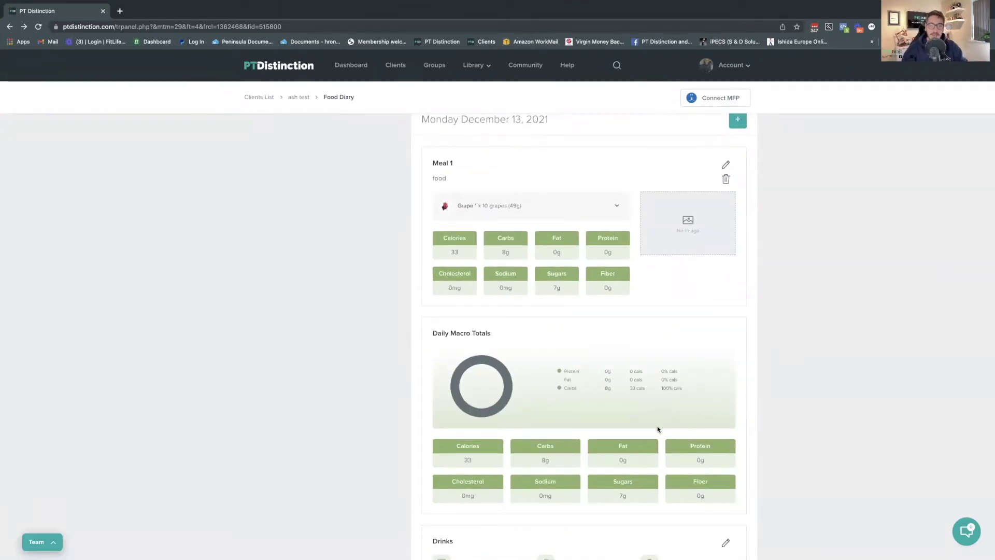
pyautogui.scroll(3, 504, 319)
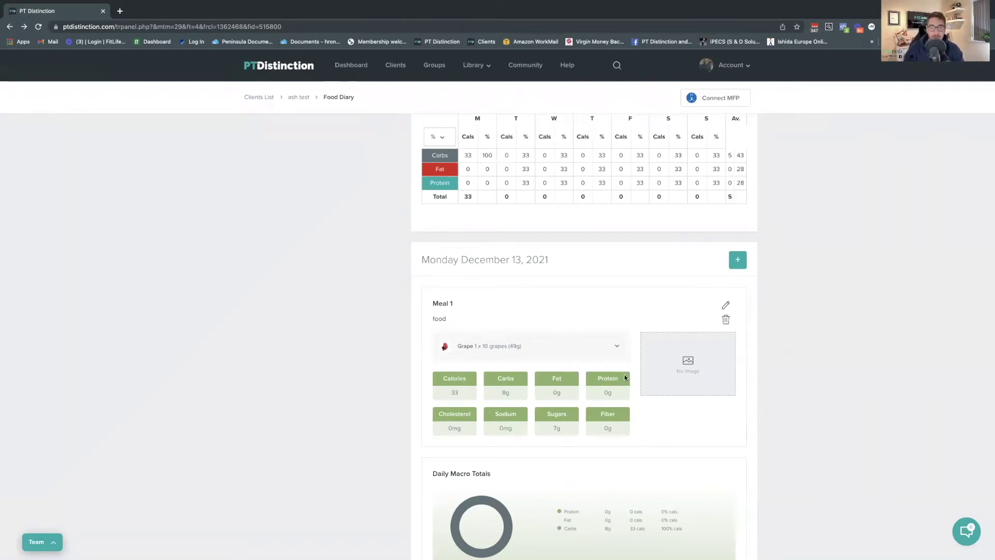
pyautogui.scroll(-2, 660, 363)
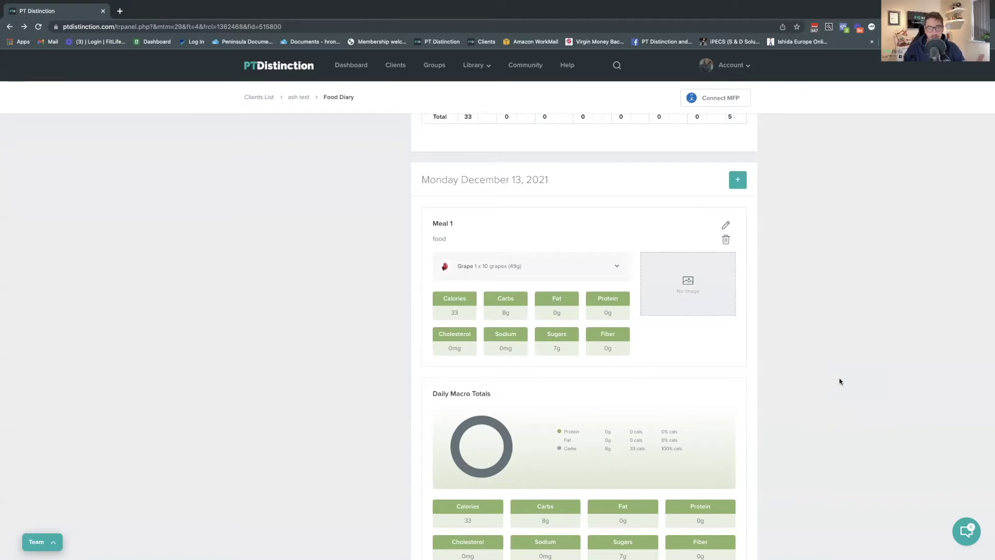
pyautogui.scroll(6, 834, 377)
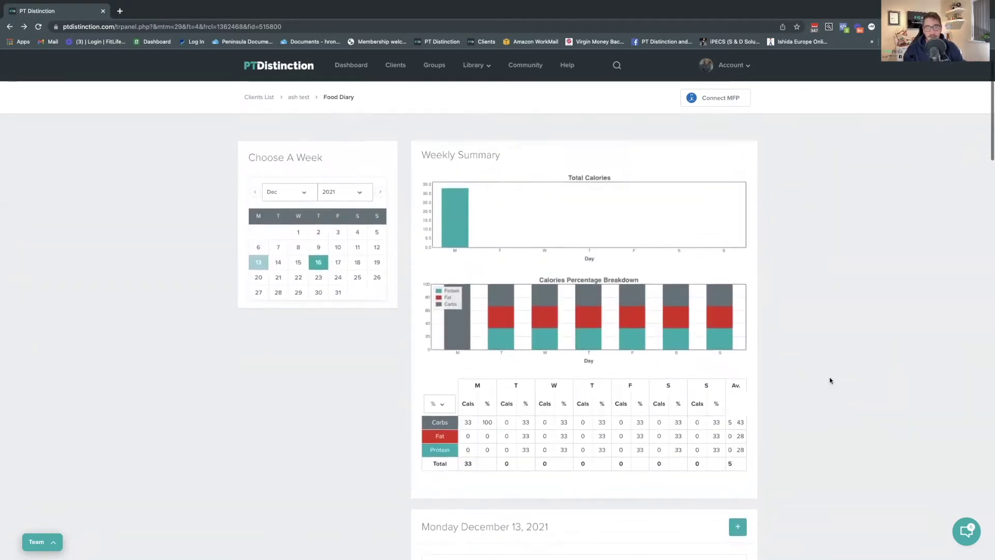
pyautogui.scroll(1, 829, 379)
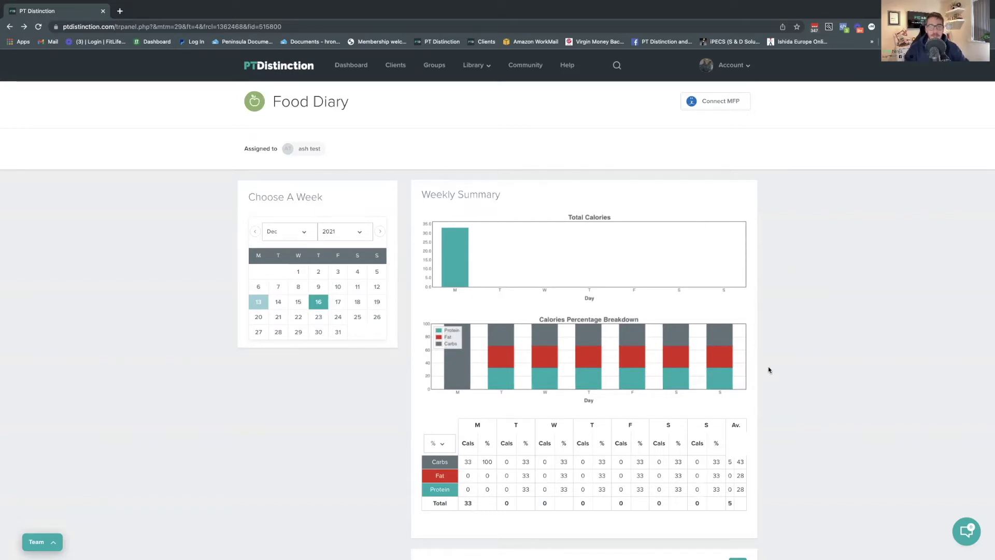
pyautogui.scroll(-6, 847, 341)
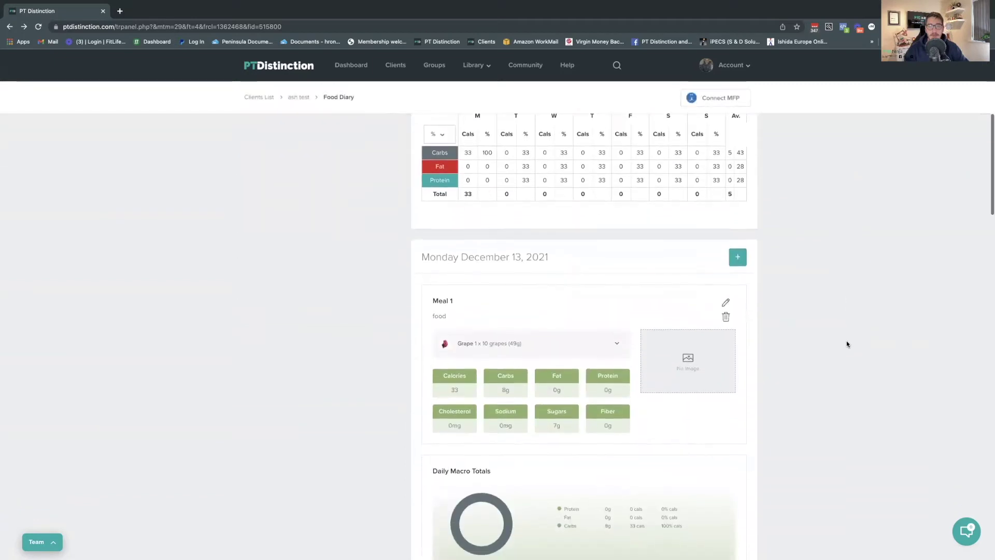
pyautogui.scroll(-5, 847, 341)
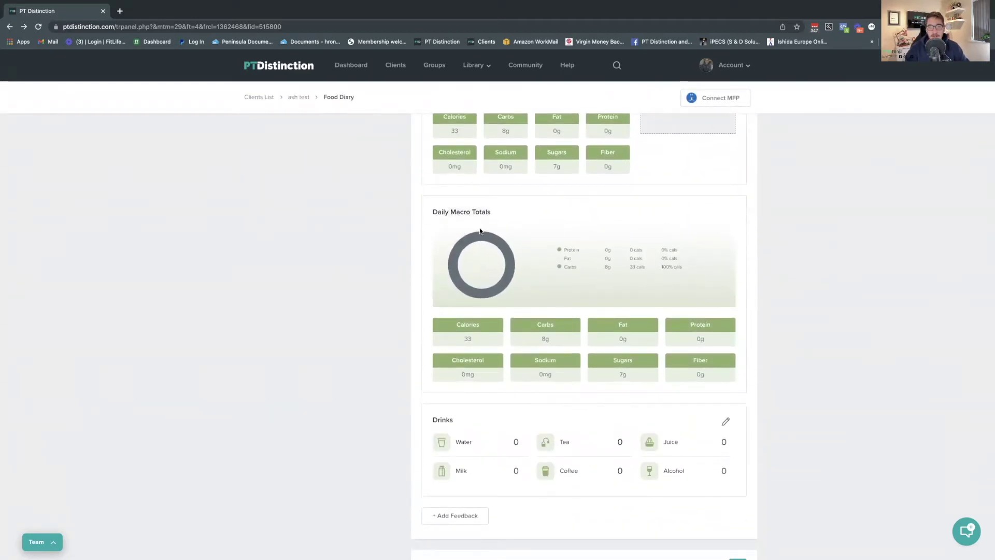
pyautogui.scroll(1, 589, 340)
pyautogui.scroll(10, 589, 340)
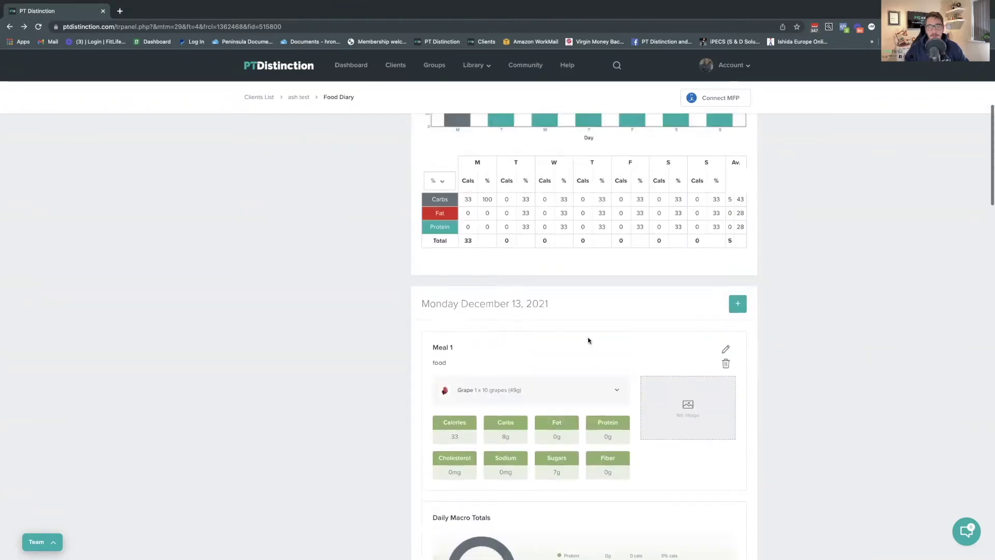
# Step: Look back over the food diary's weekly summary charts, Monday's meal entry and the macro breakdown table
pyautogui.scroll(-1, 484, 212)
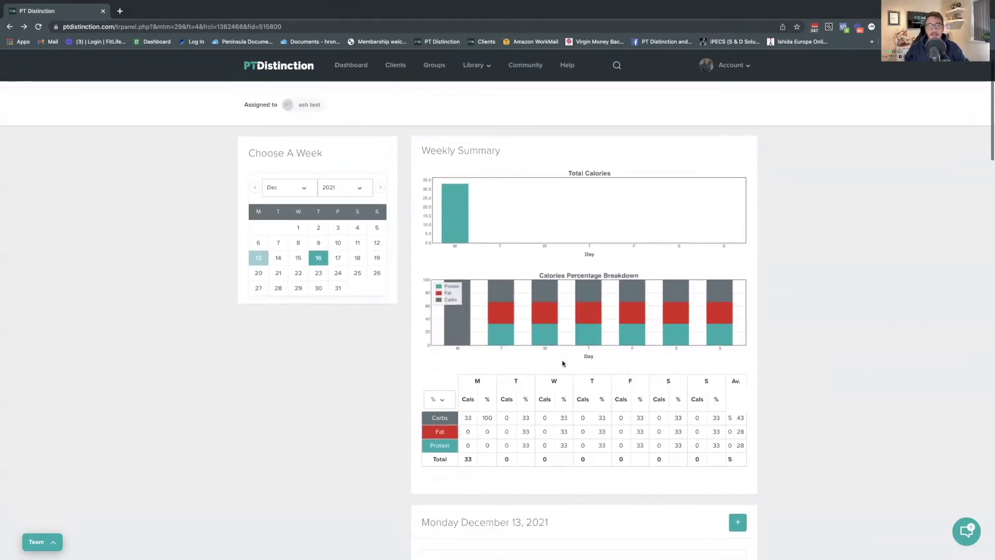
pyautogui.scroll(-6, 606, 387)
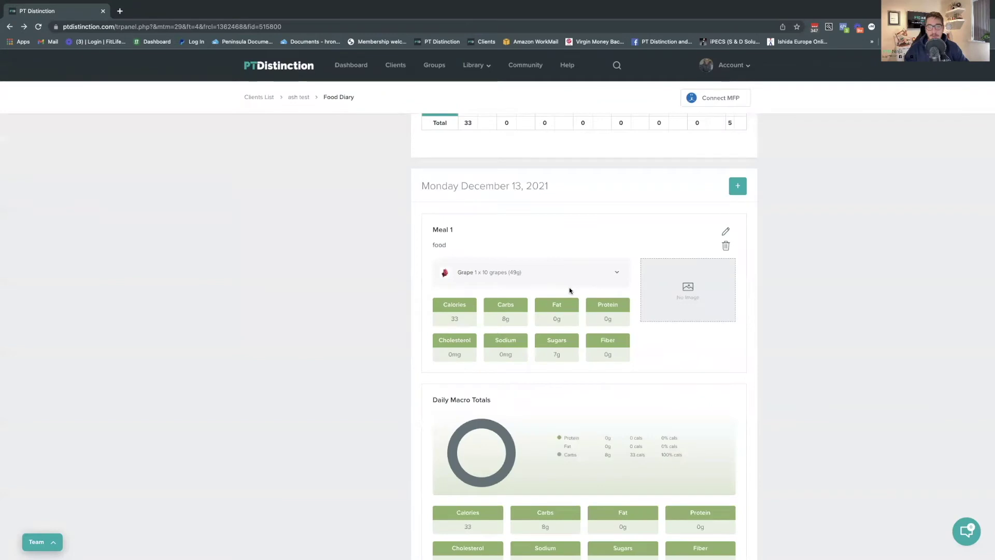
pyautogui.scroll(2, 569, 287)
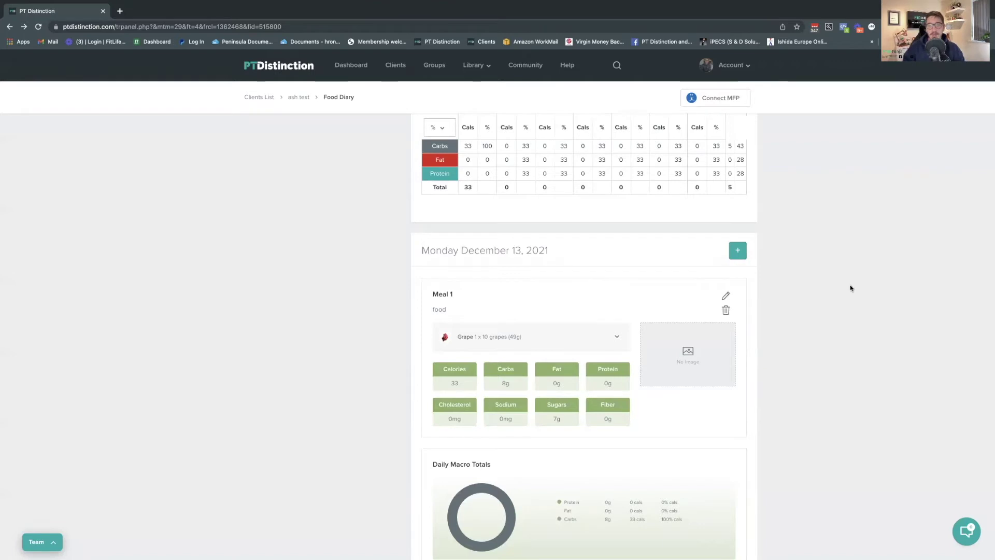
pyautogui.scroll(6, 782, 277)
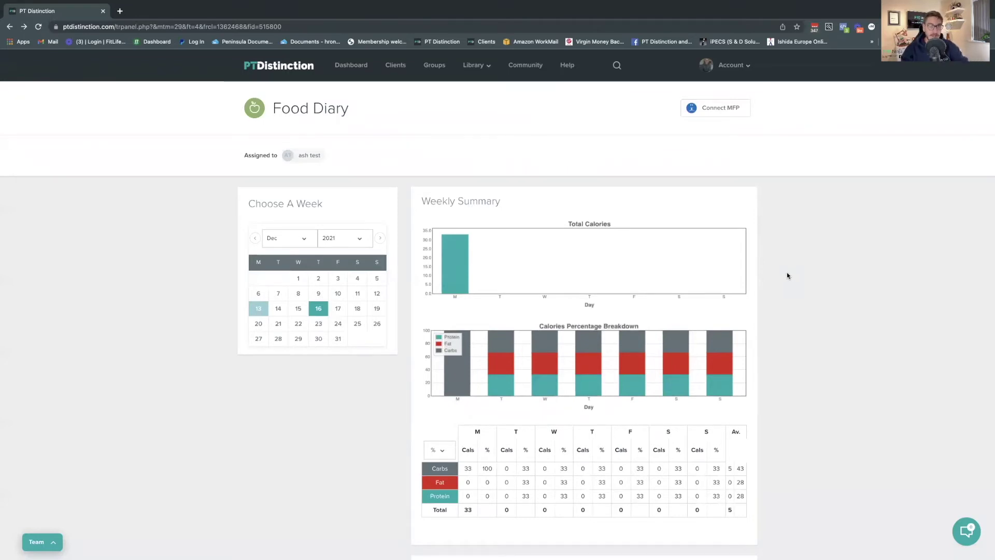
# Step: Create a new group named "My Fitness Pal", then find it among the groups and open it
pyautogui.click(309, 156)
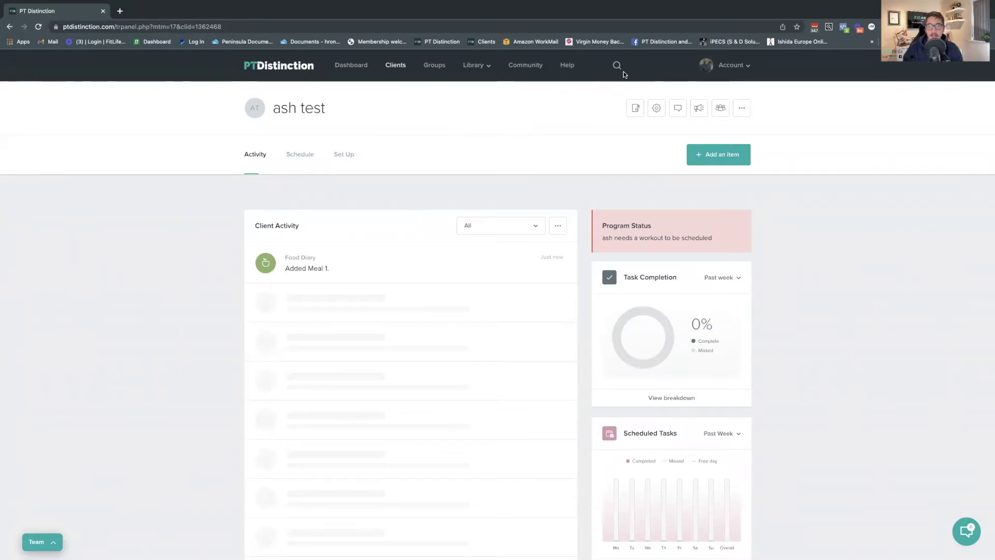
pyautogui.click(433, 67)
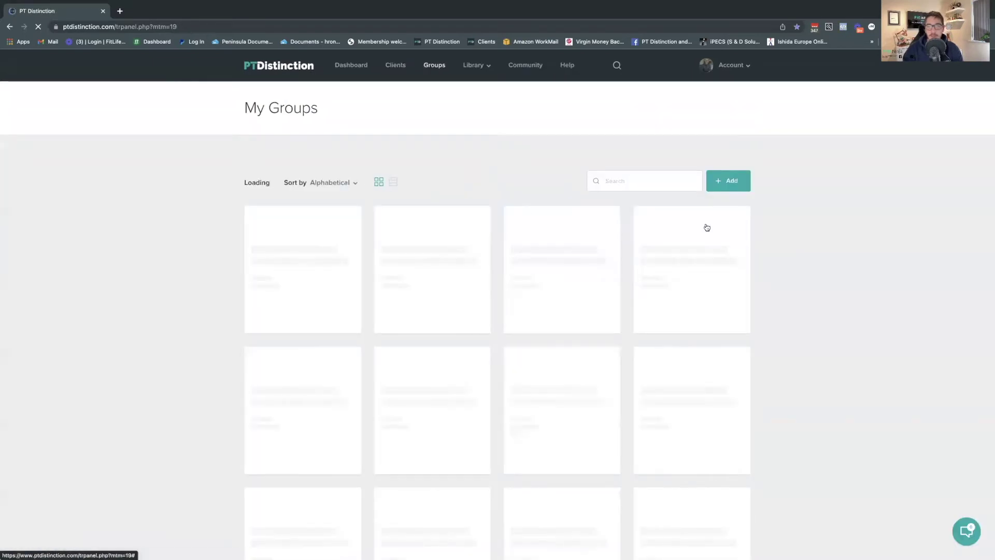
pyautogui.click(722, 182)
pyautogui.click(445, 301)
pyautogui.write('My Fitness Pal')
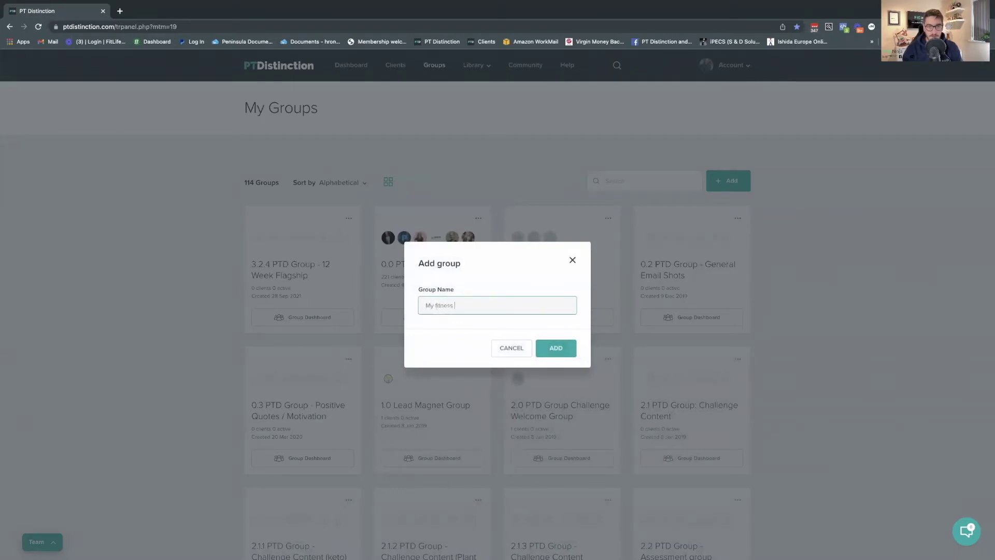
pyautogui.click(436, 305)
pyautogui.press('BackSpace')
pyautogui.write('F')
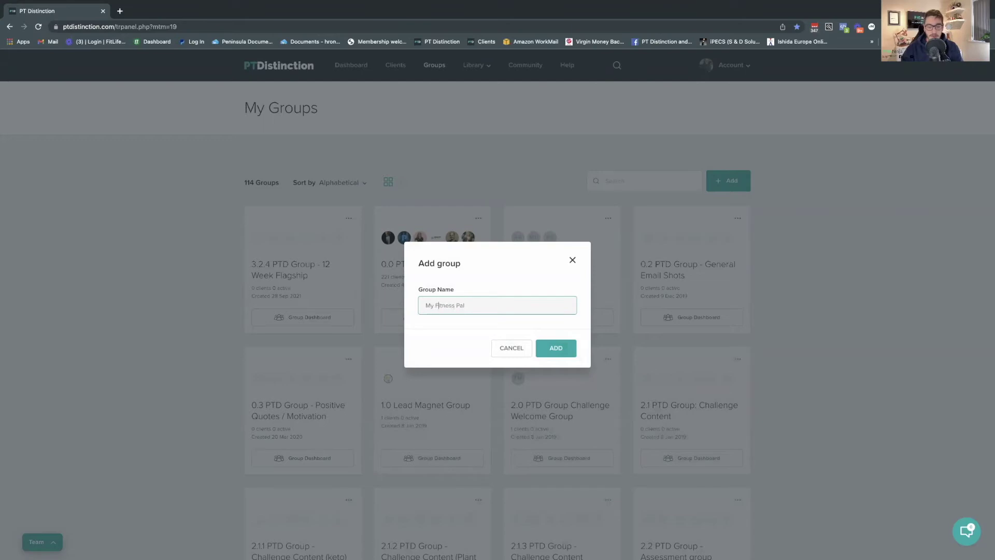
pyautogui.click(558, 349)
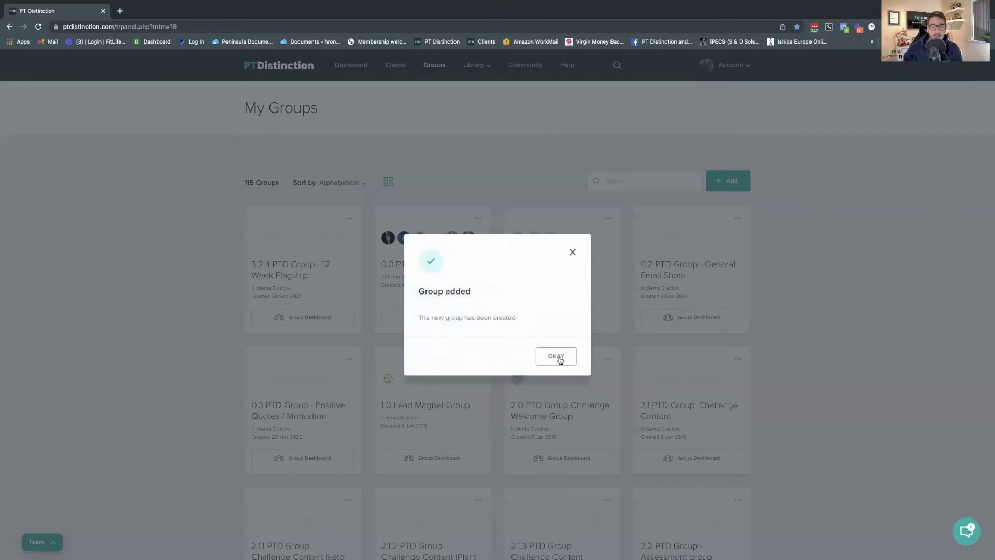
pyautogui.click(556, 356)
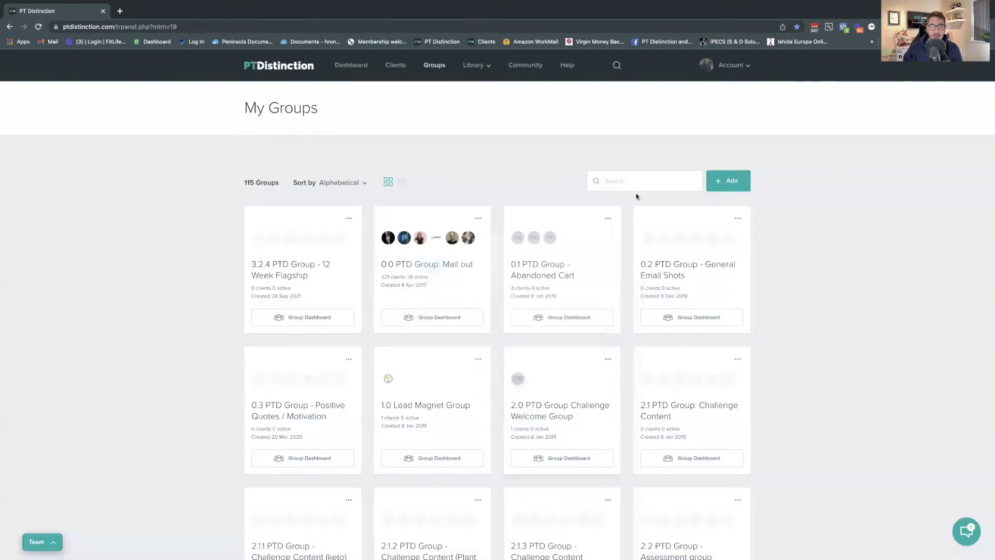
pyautogui.write('My fitnes')
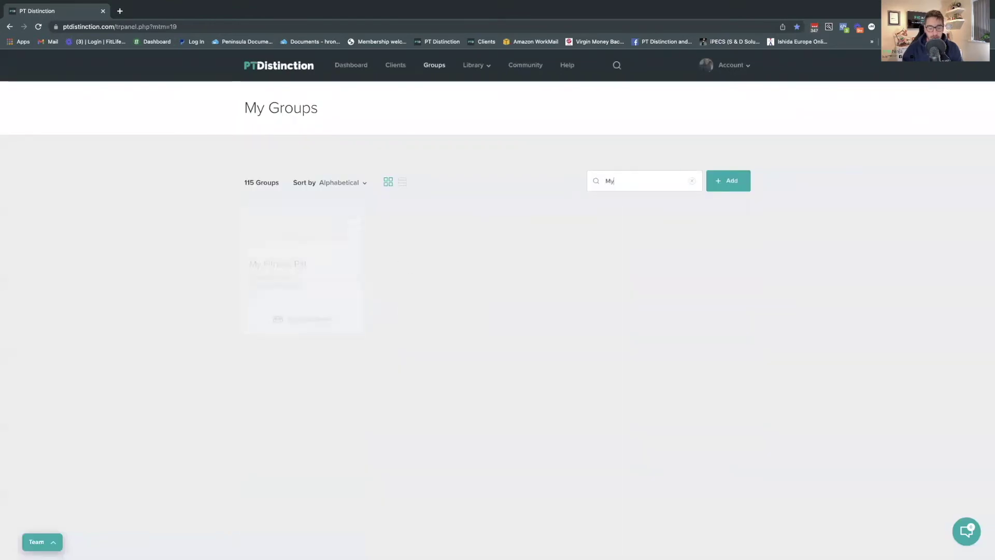
pyautogui.click(295, 263)
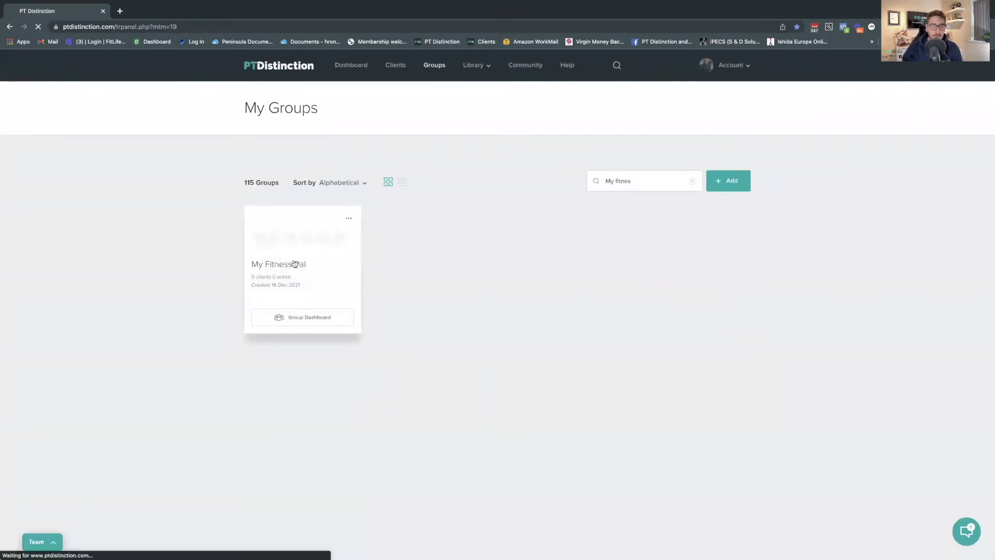
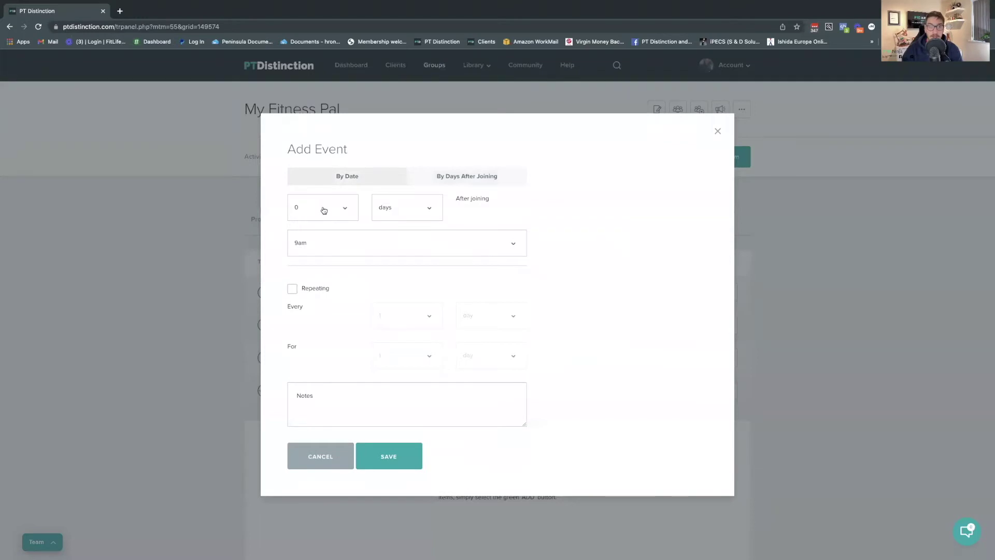
# Step: Schedule the group's food diary event 1 day after joining at 8am, repeating every 1 day for 12 weeks
pyautogui.click(319, 218)
pyautogui.click(352, 243)
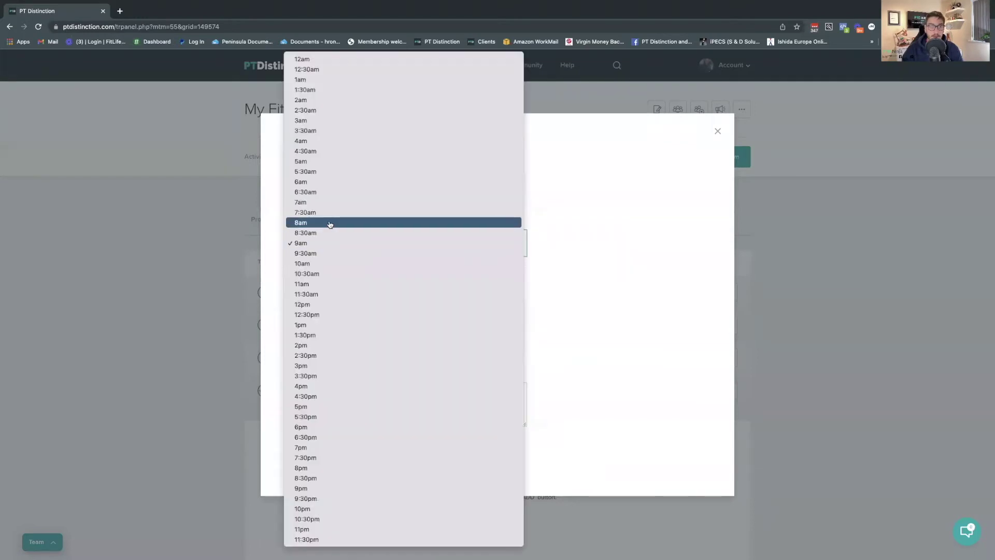
pyautogui.click(328, 224)
pyautogui.click(293, 288)
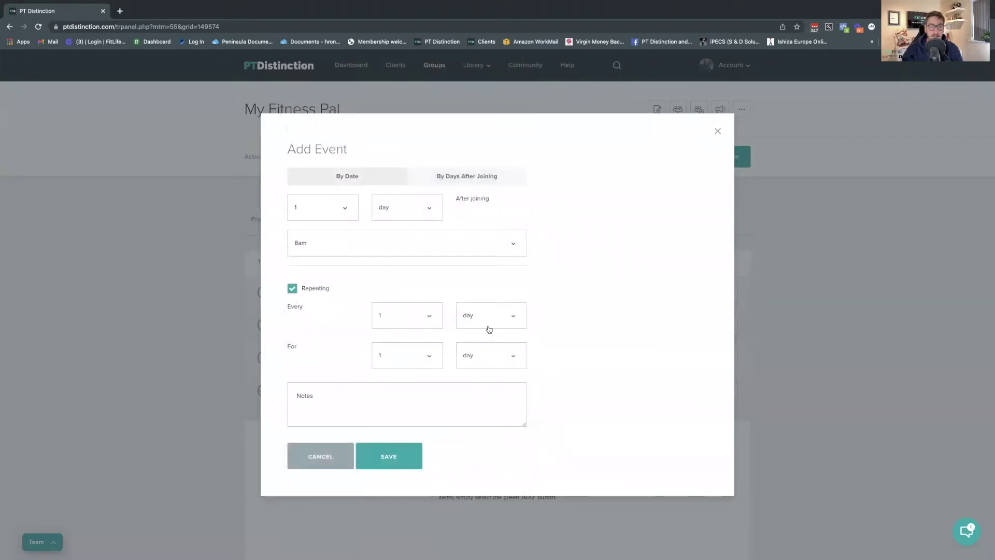
pyautogui.click(486, 359)
pyautogui.click(484, 365)
pyautogui.click(408, 353)
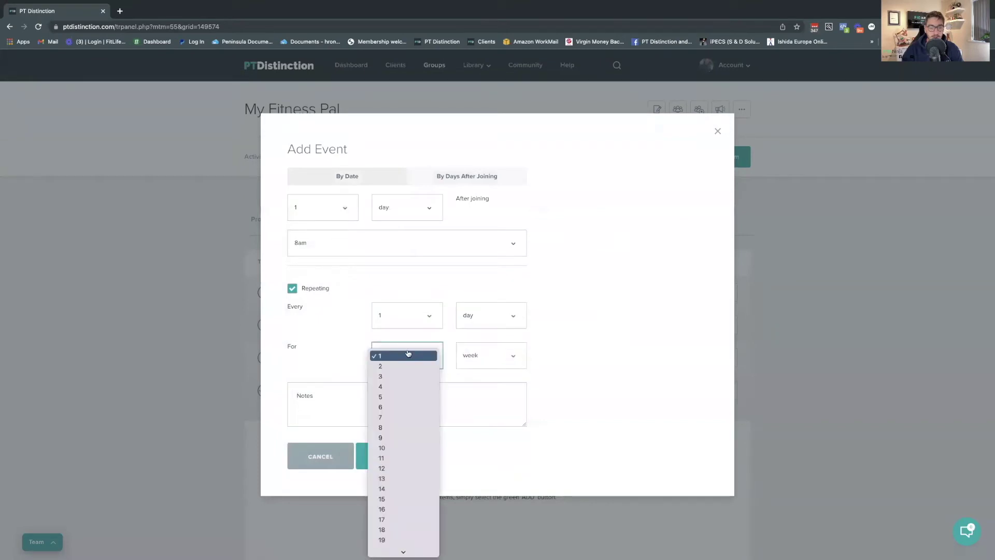
pyautogui.press('Return')
# Step: Add the note "Please record your meal in My Fitness Pal today" to the event and save it
pyautogui.click(376, 395)
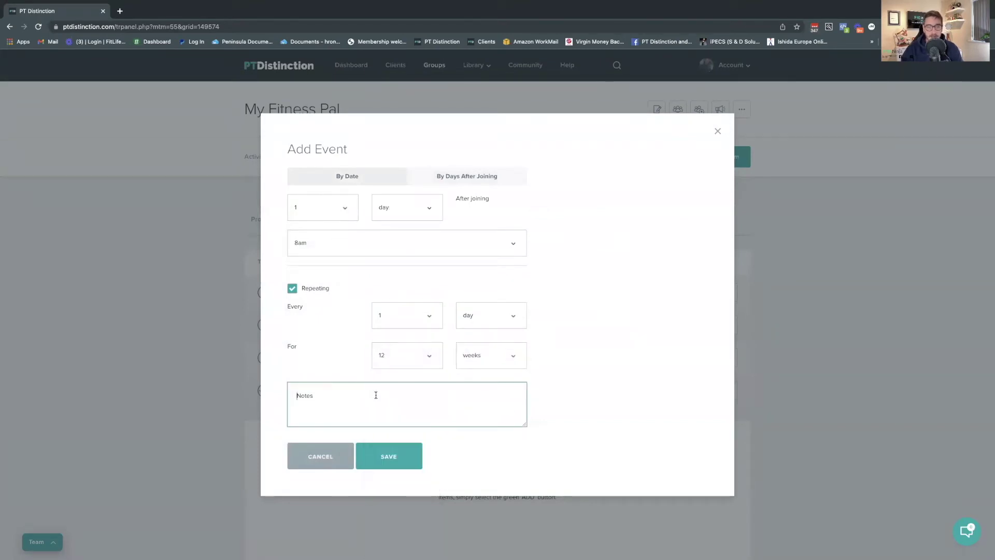
pyautogui.write('Please')
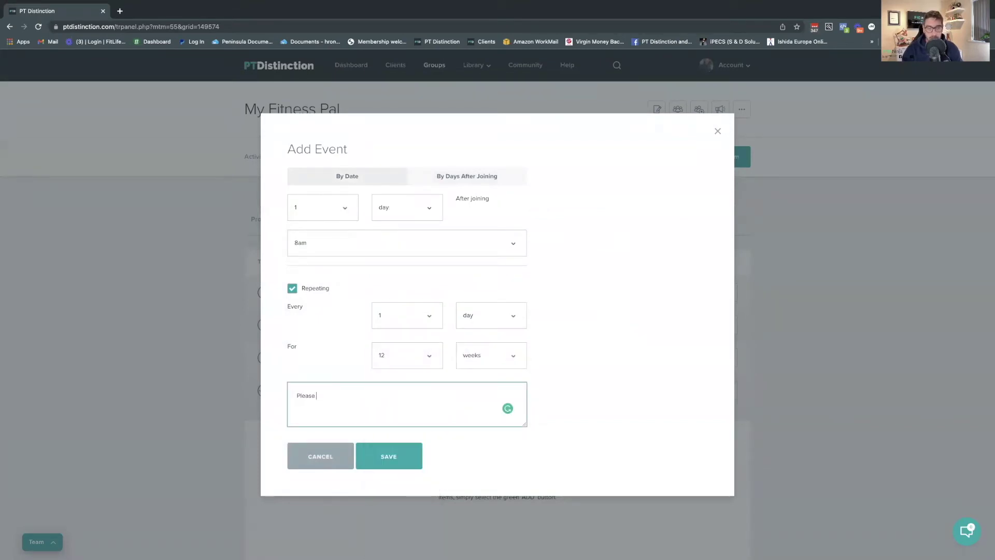
pyautogui.write(' record your meail')
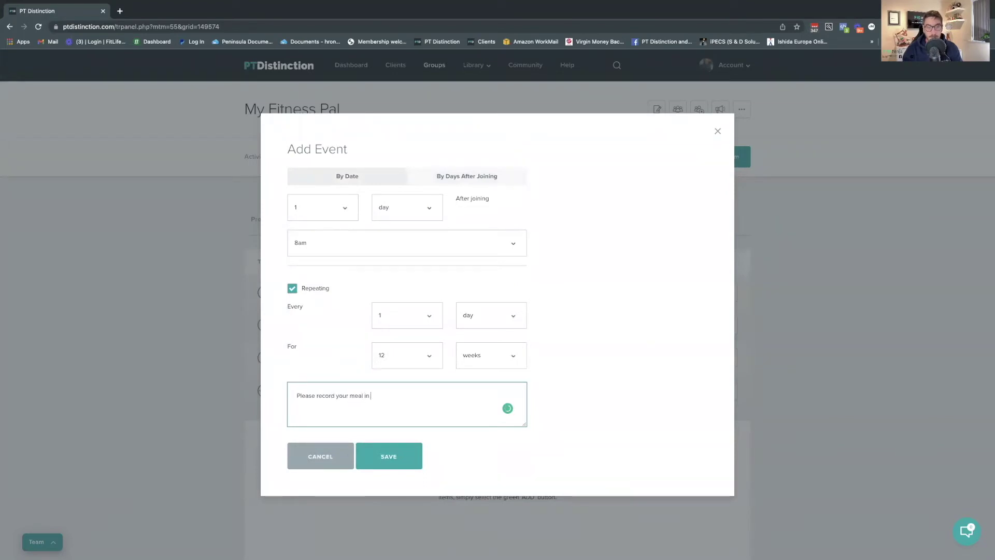
pyautogui.press('BackSpace')
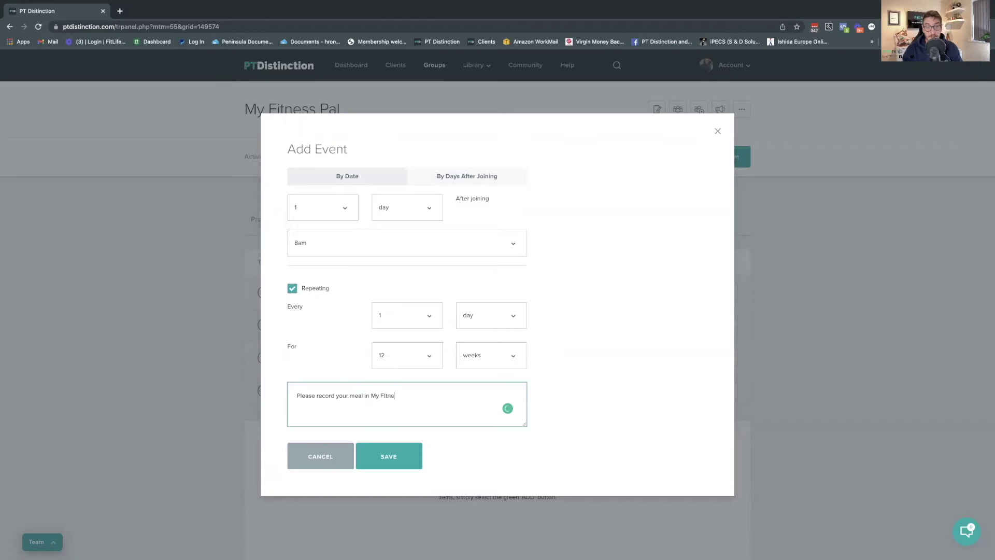
pyautogui.write('ss Pal today')
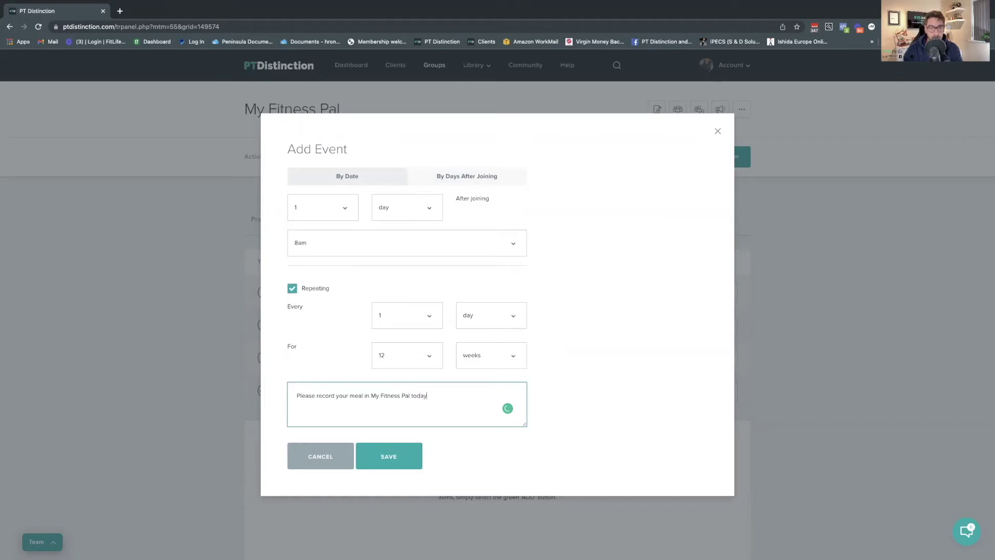
pyautogui.click(390, 461)
pyautogui.click(482, 348)
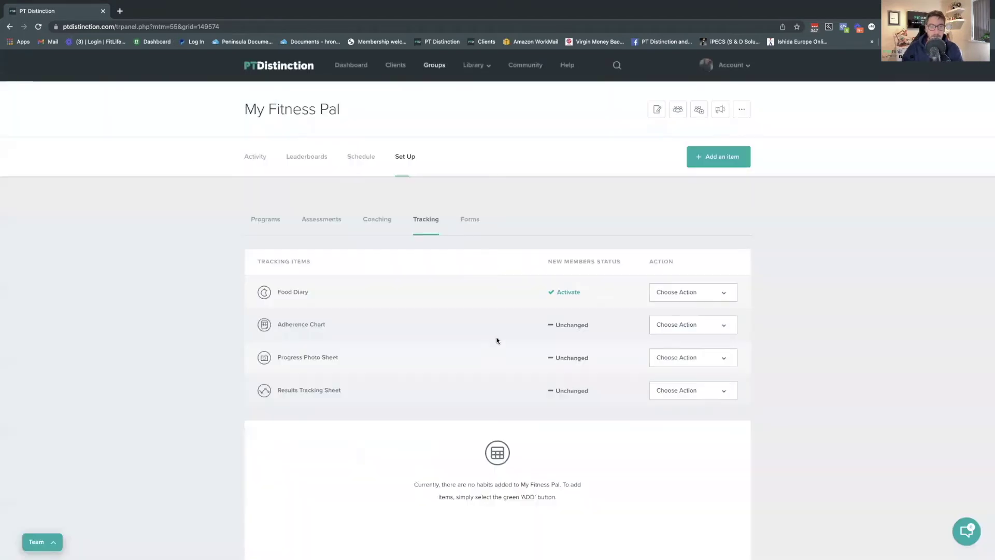
# Step: Check the food diary updates in the group's schedule by days after joining
pyautogui.click(365, 158)
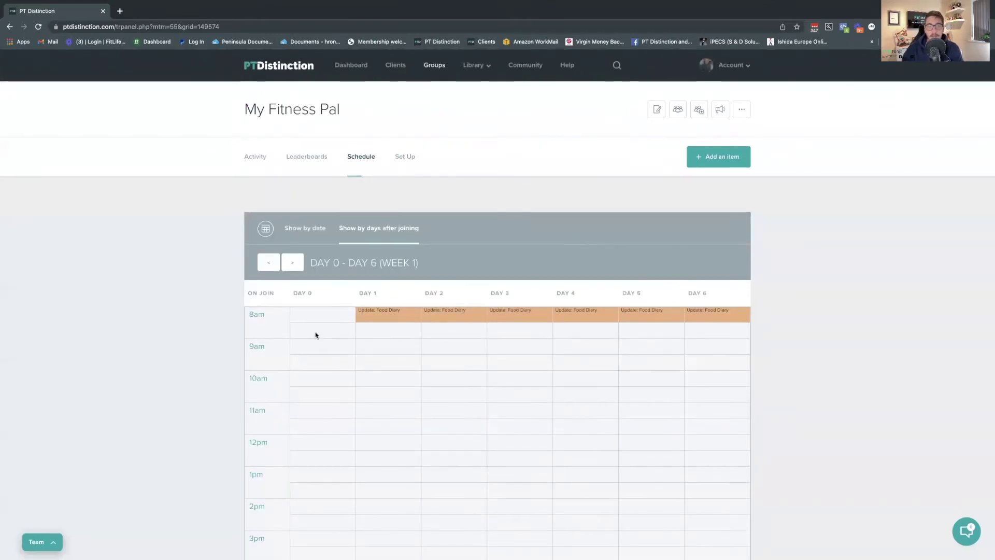
pyautogui.scroll(1, 316, 334)
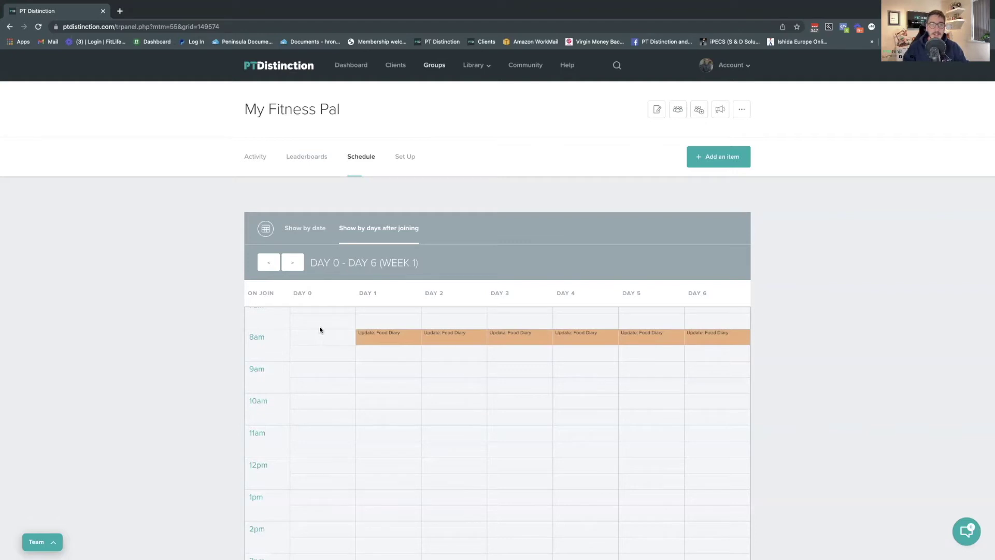
pyautogui.click(716, 159)
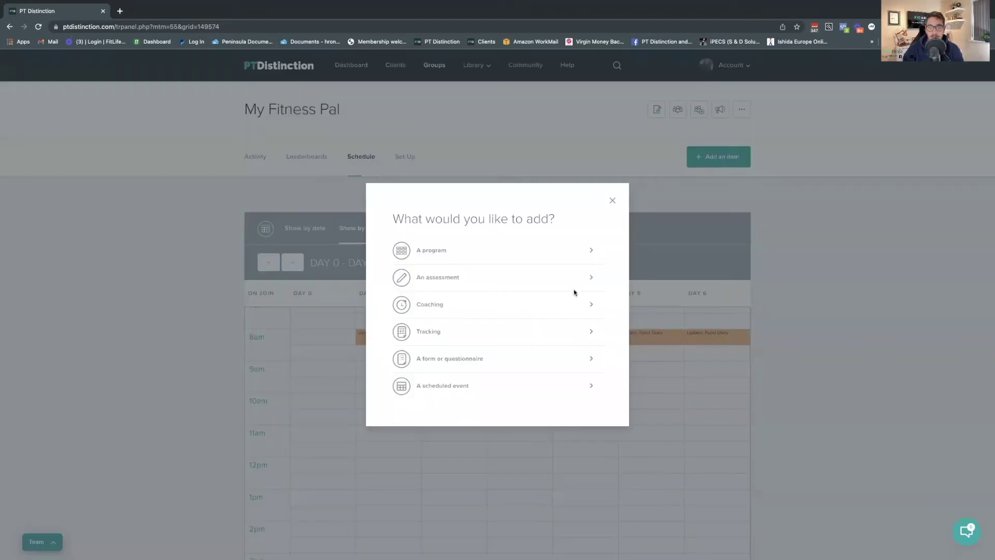
pyautogui.click(427, 304)
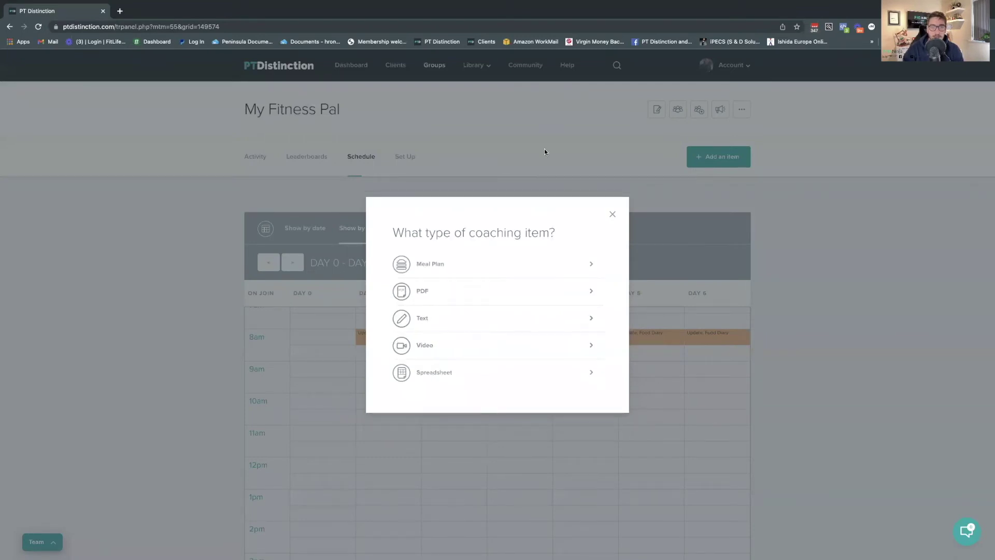
pyautogui.click(424, 318)
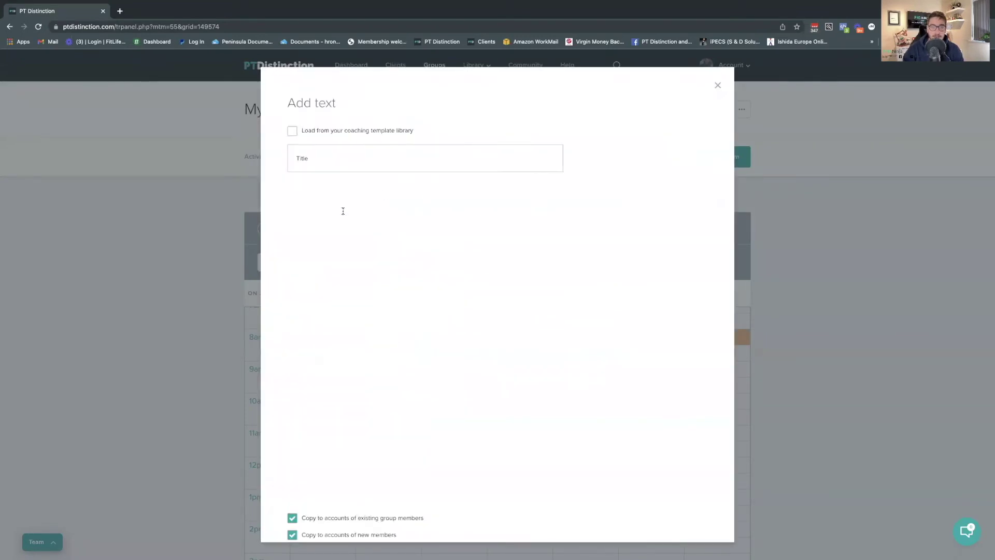
pyautogui.click(294, 186)
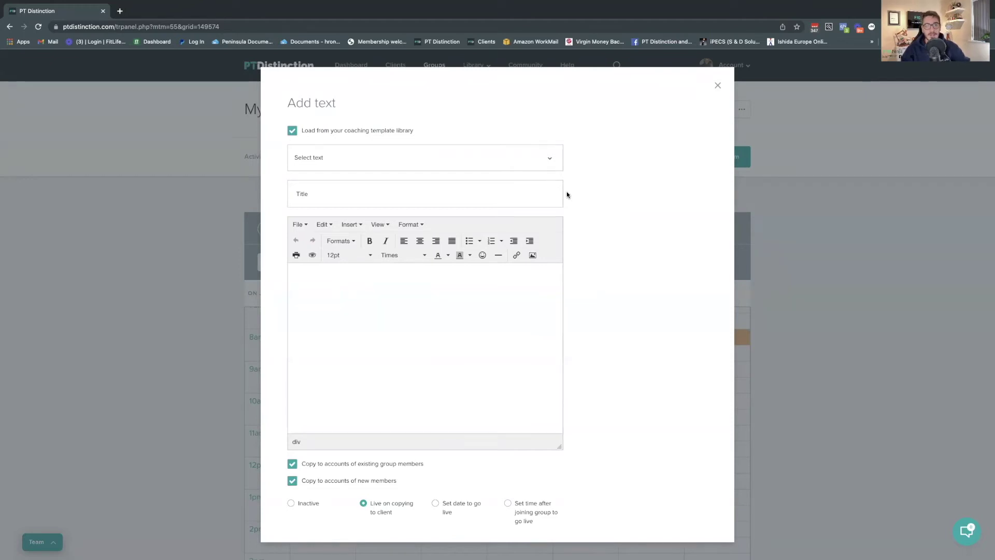
pyautogui.click(542, 160)
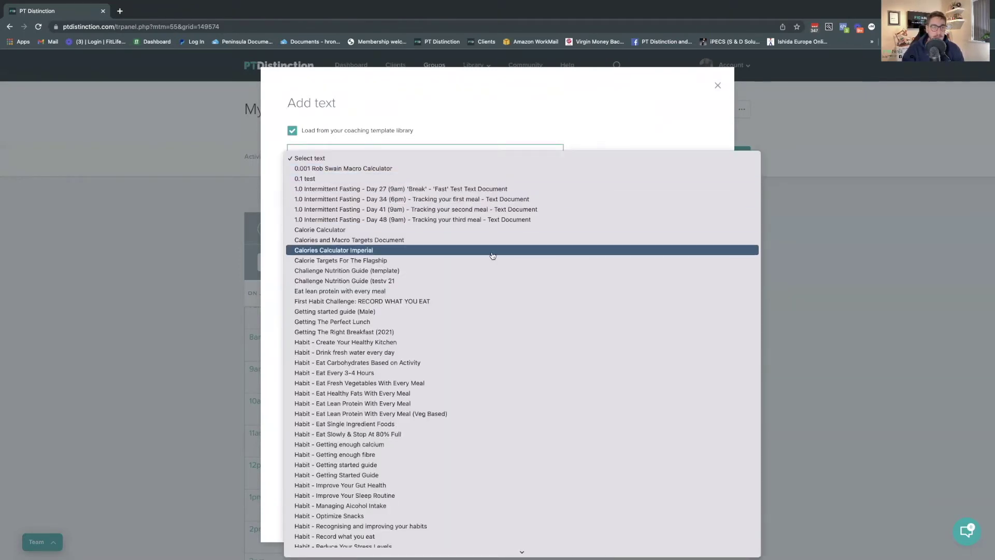
pyautogui.click(602, 149)
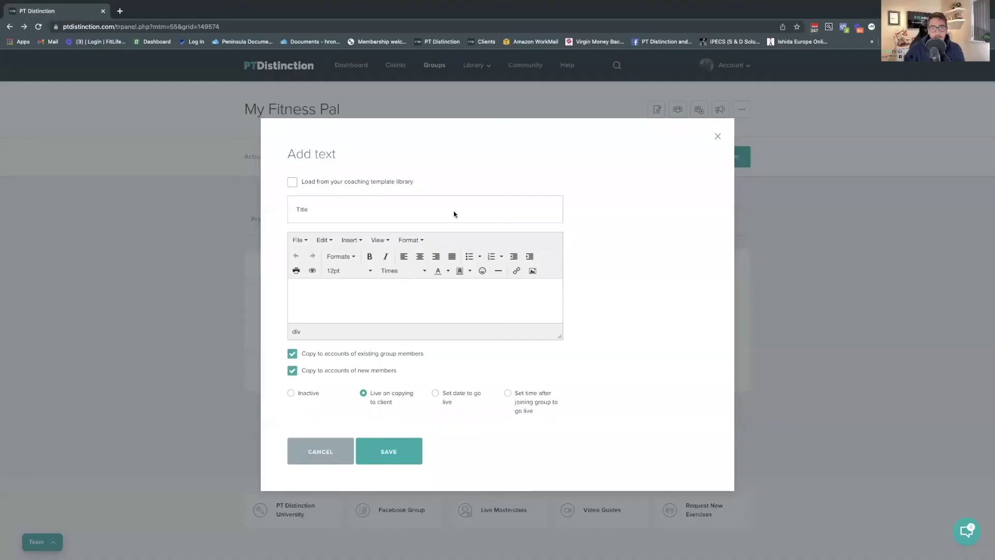
# Step: Load the "Download and Set Up My Fitness Pal" text from the coaching template library into the new text item
pyautogui.click(294, 182)
pyautogui.click(373, 201)
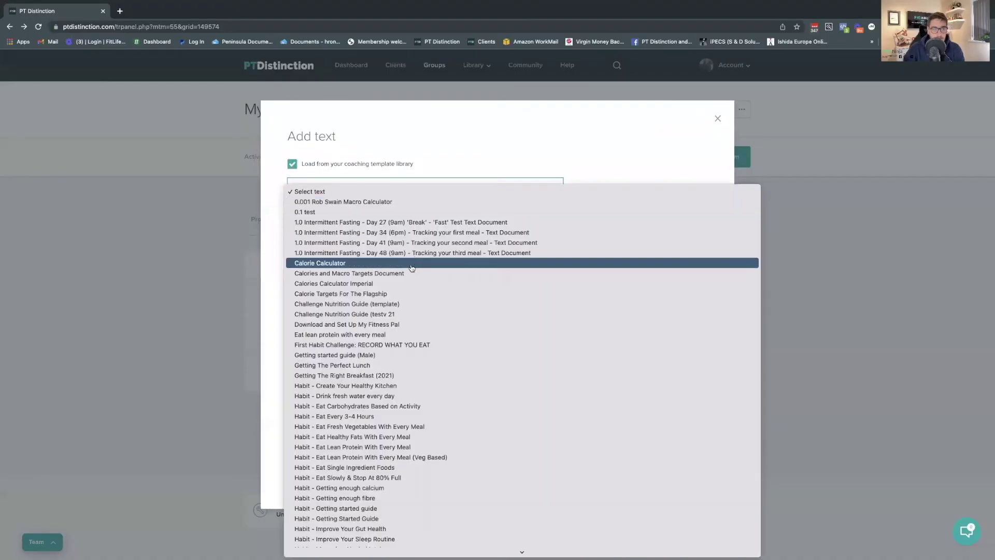
pyautogui.scroll(-5, 405, 290)
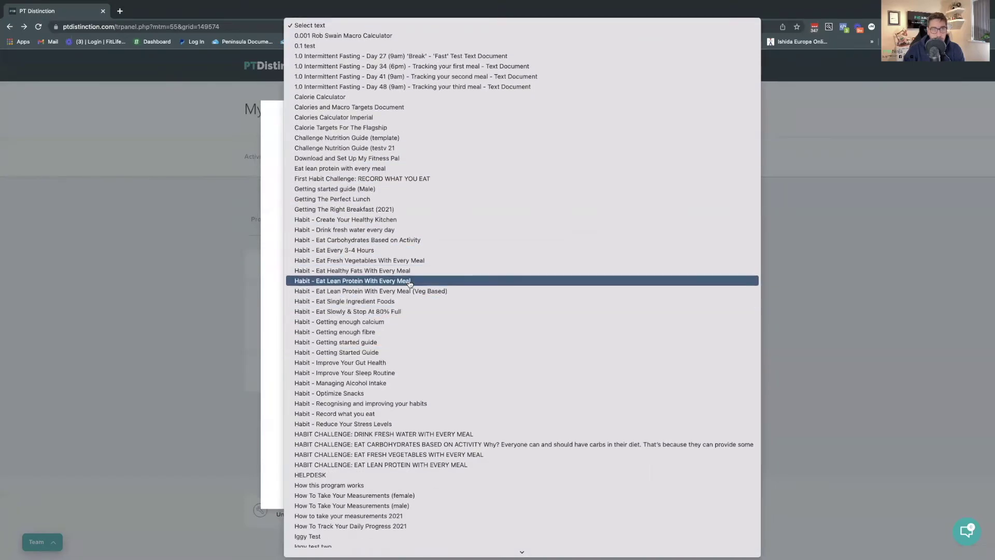
pyautogui.scroll(-5, 407, 285)
pyautogui.scroll(-2, 407, 288)
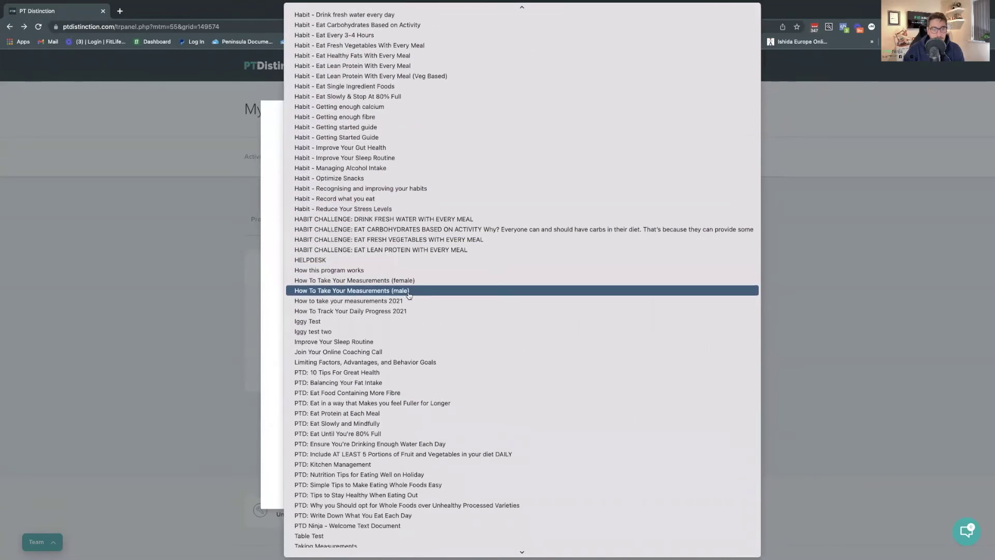
pyautogui.scroll(-4, 409, 331)
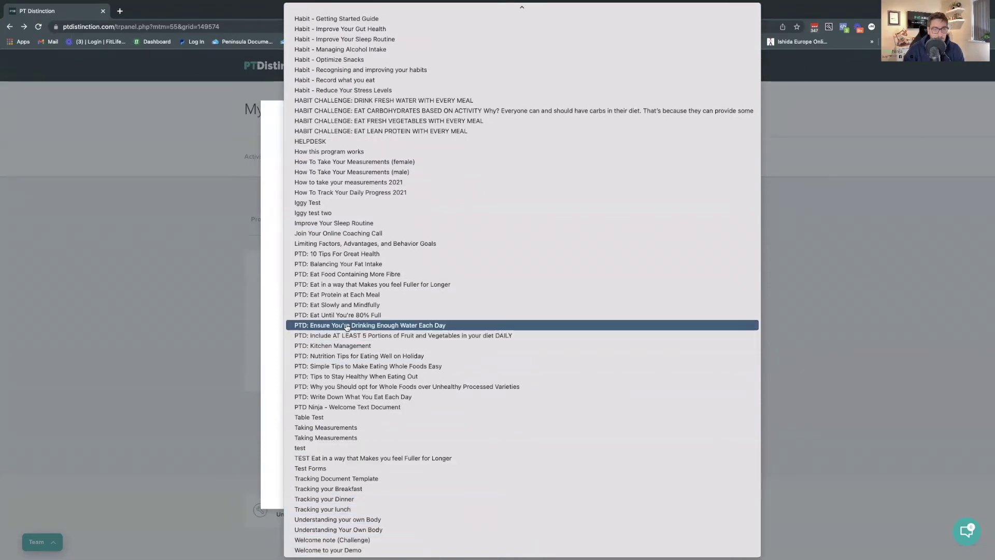
pyautogui.scroll(8, 347, 326)
pyautogui.scroll(2, 349, 329)
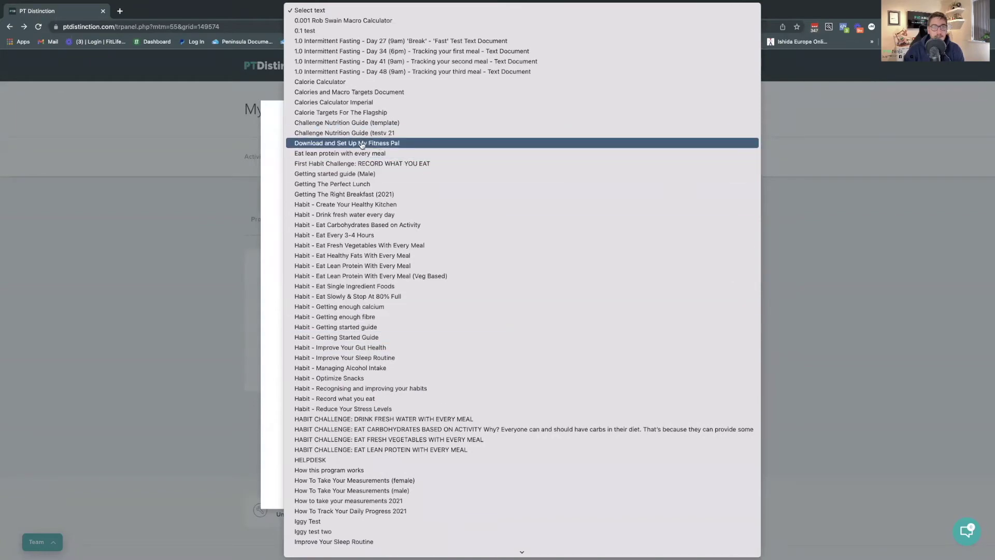
pyautogui.click(375, 144)
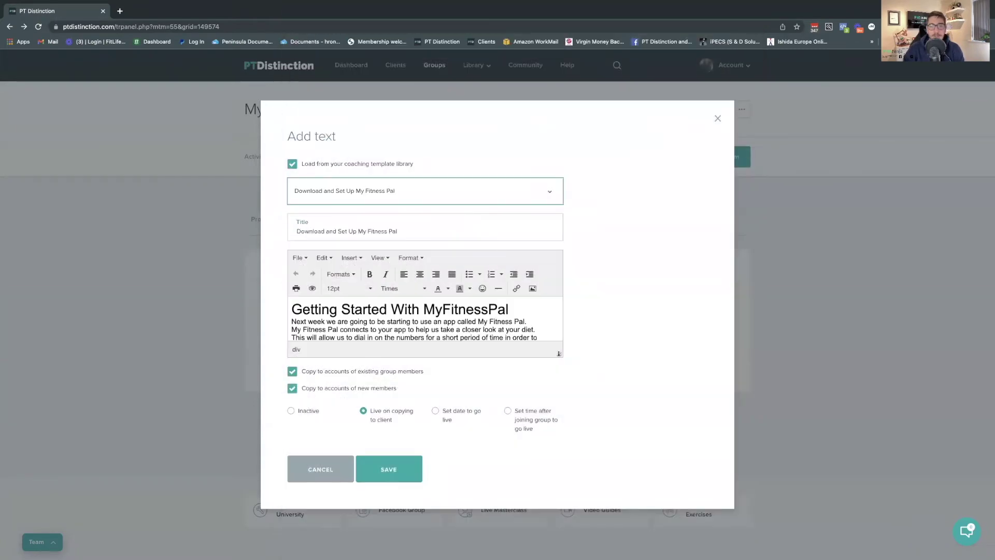
# Step: Review the loaded document's MyFitnessPal instructions through to the section on integrating with the members' area
pyautogui.scroll(-2, 398, 402)
pyautogui.scroll(2, 397, 402)
pyautogui.click(302, 445)
pyautogui.click(302, 446)
pyautogui.scroll(-6, 409, 366)
pyautogui.scroll(-5, 410, 366)
pyautogui.scroll(-10, 398, 363)
pyautogui.scroll(-9, 410, 375)
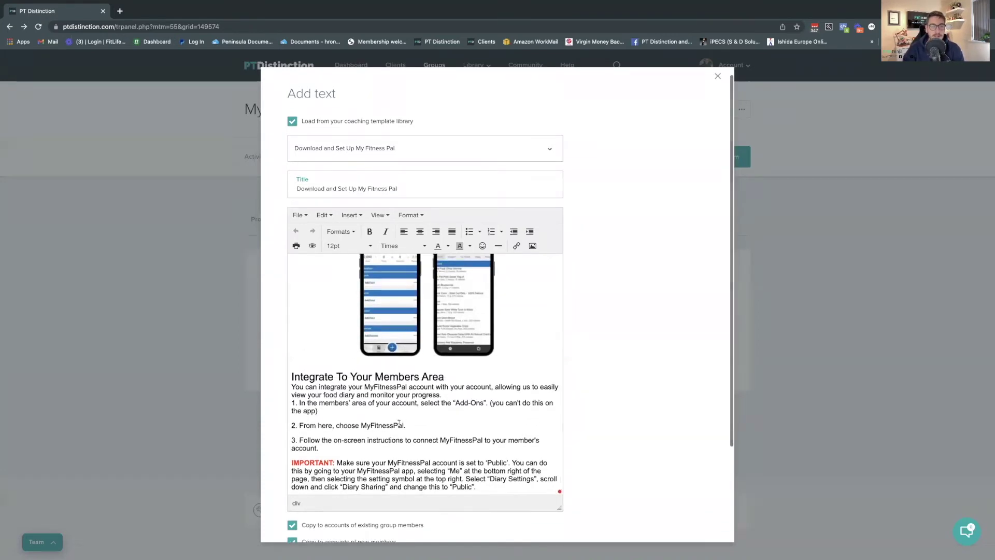
pyautogui.scroll(1, 407, 445)
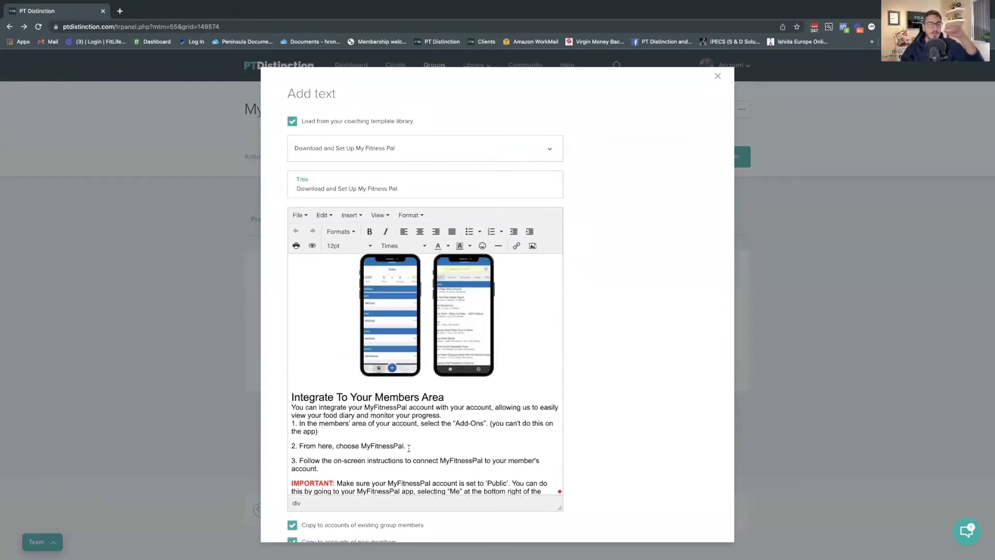
pyautogui.scroll(-1, 408, 445)
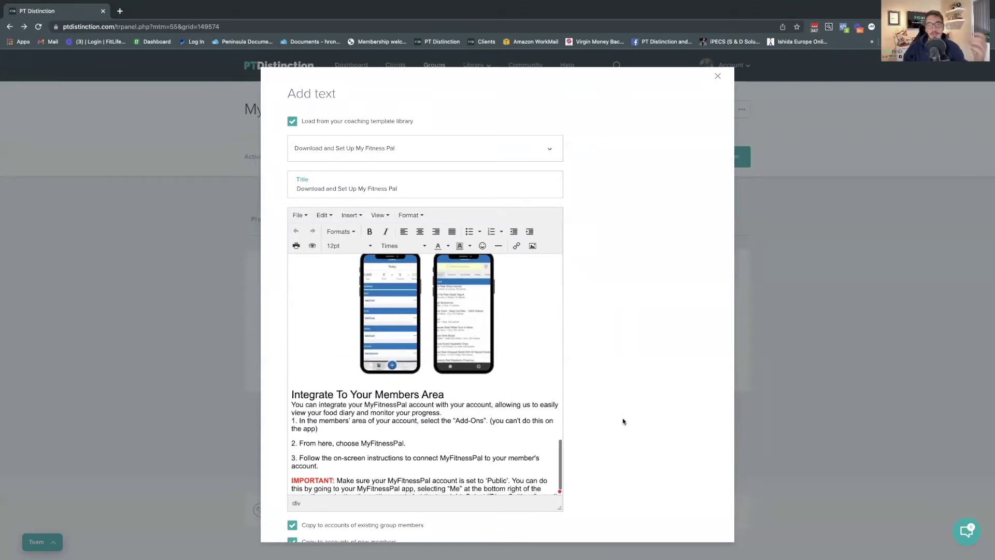
# Step: Save the text and schedule it 0 days after joining at 9:00 AM, copying it to group members' accounts
pyautogui.scroll(-5, 623, 421)
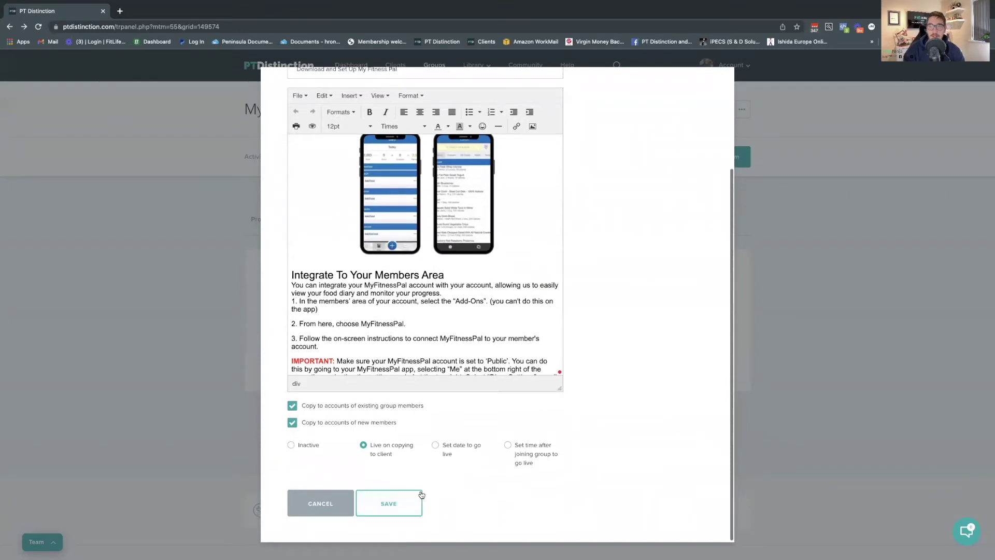
pyautogui.click(393, 508)
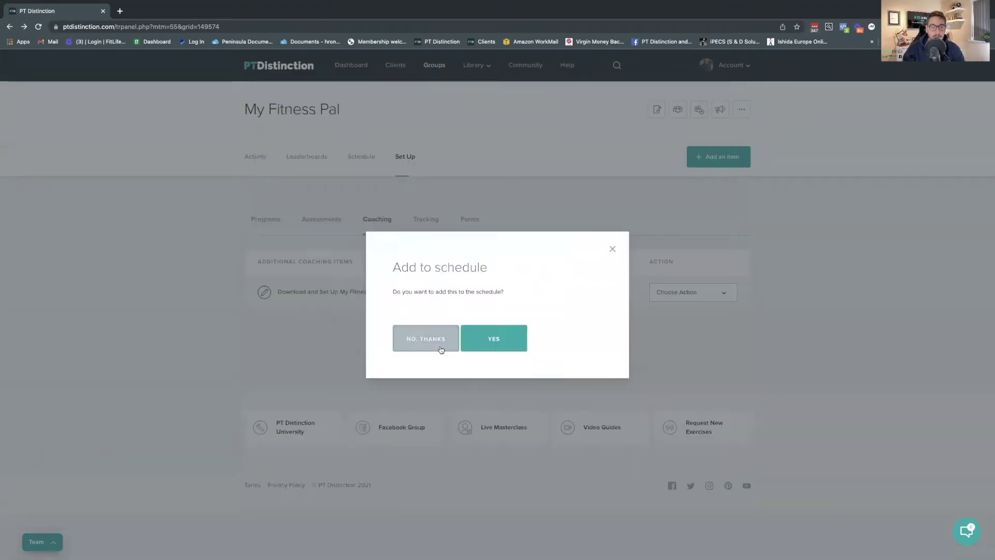
pyautogui.click(492, 340)
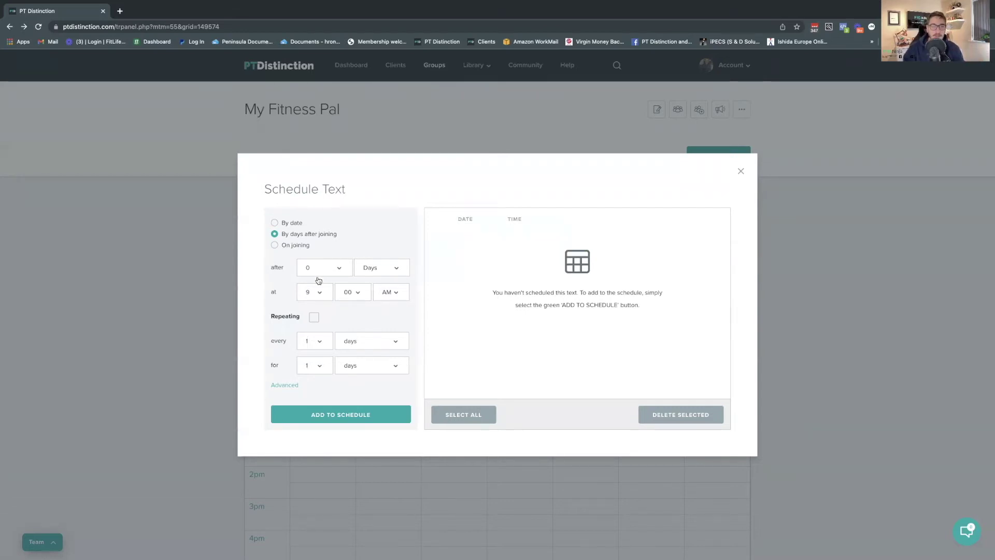
pyautogui.click(341, 409)
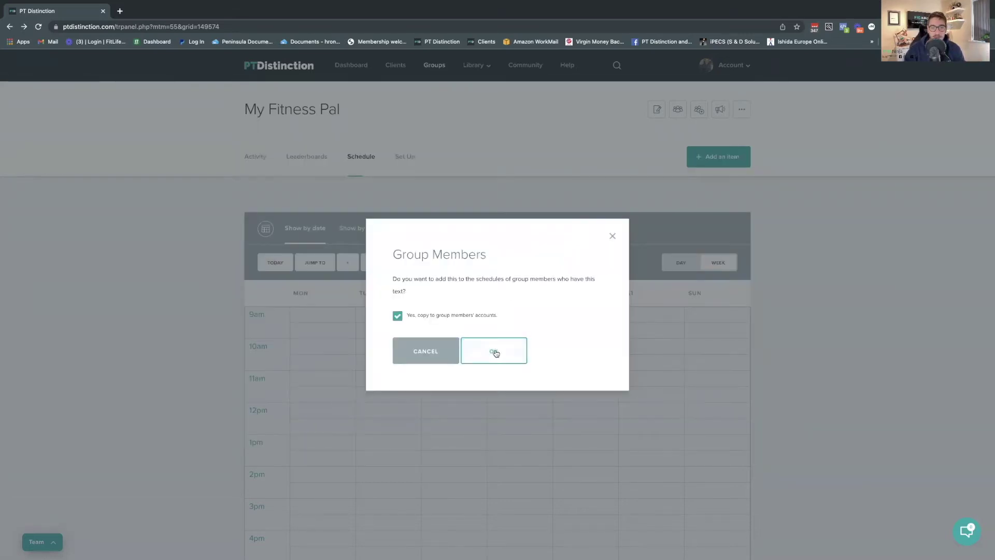
pyautogui.click(492, 351)
pyautogui.click(741, 171)
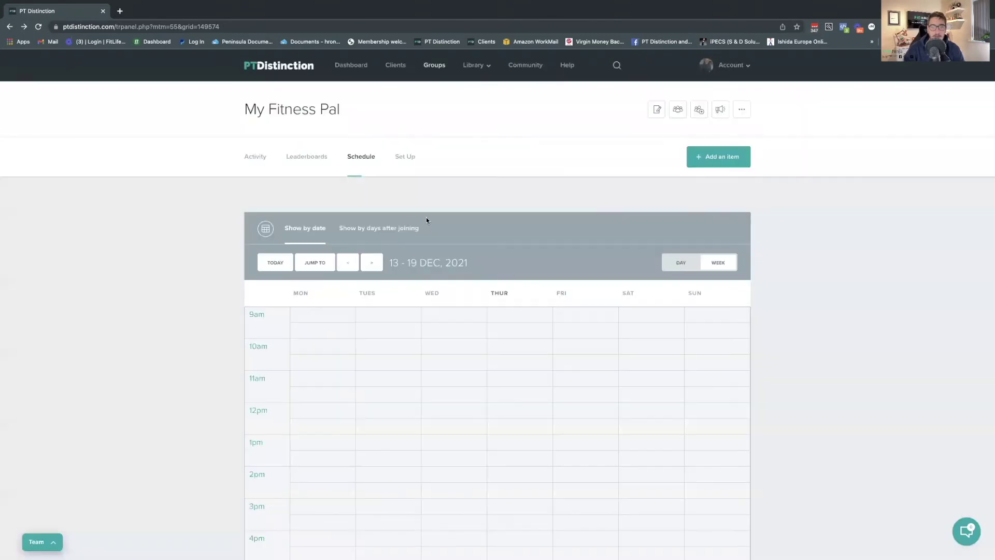
# Step: In the schedule by days after joining, move the Day 0 setup text to 8am and apply the change to group members
pyautogui.click(377, 230)
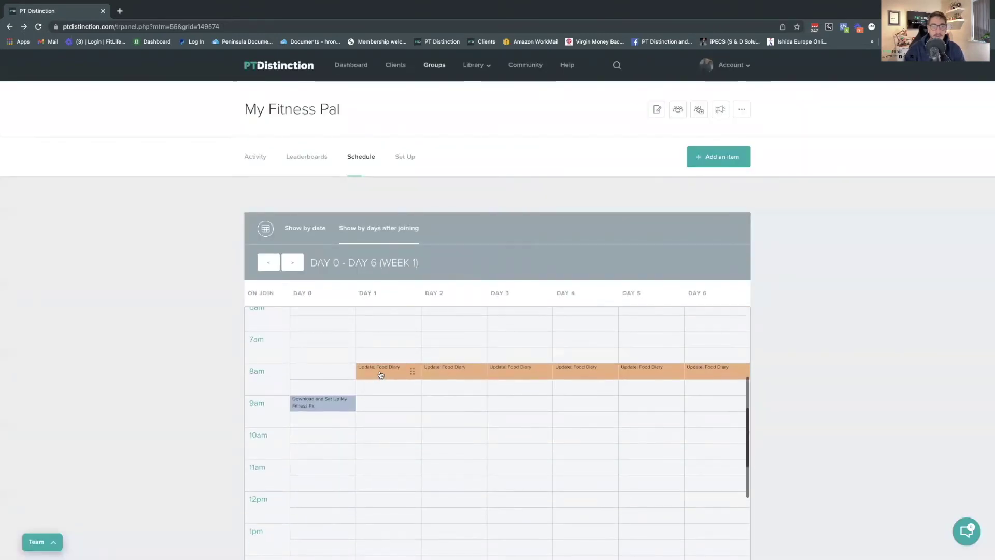
pyautogui.moveTo(324, 408); pyautogui.dragTo(349, 371)
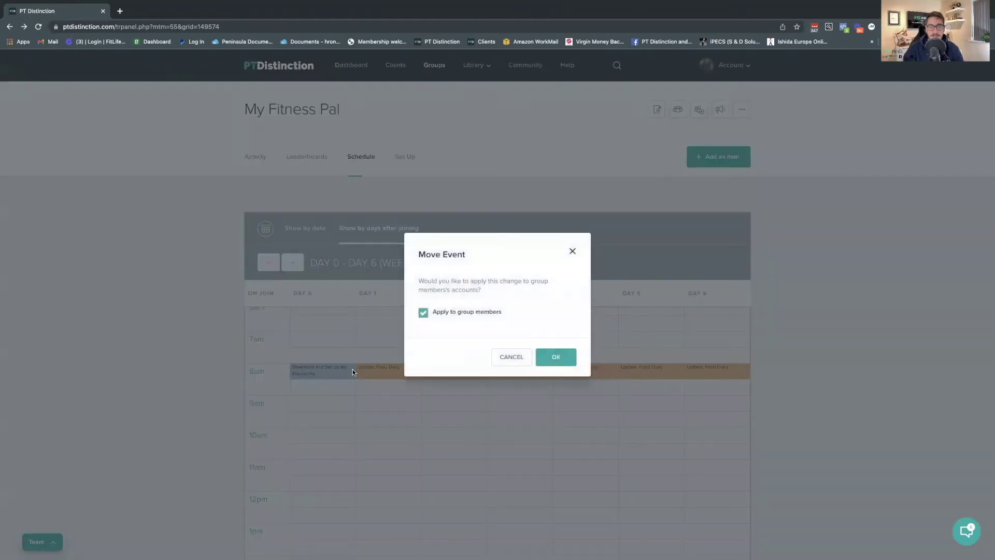
pyautogui.click(566, 360)
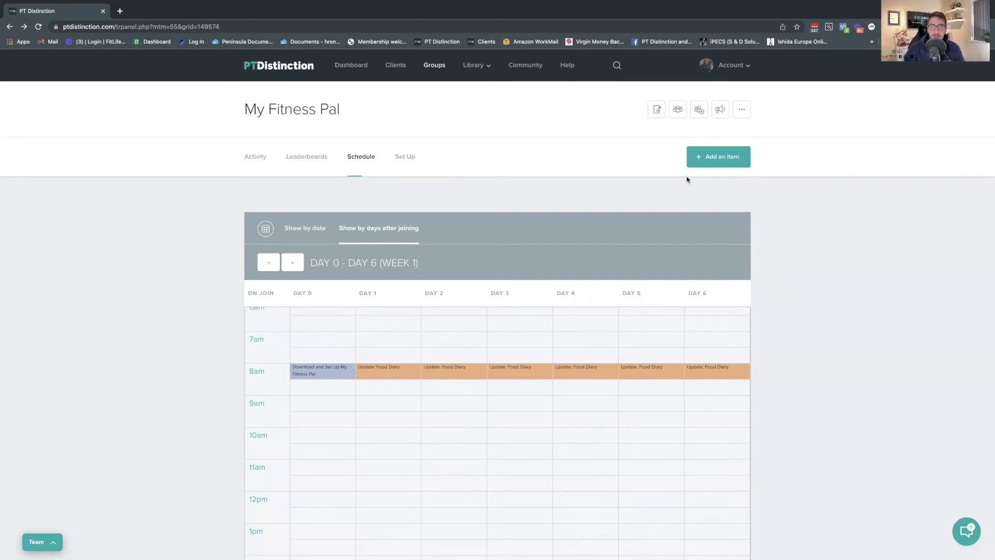
# Step: Add a custom form titled "Send Us Your My Fitness Pal Diary Access" to the group and open it for editing
pyautogui.click(713, 162)
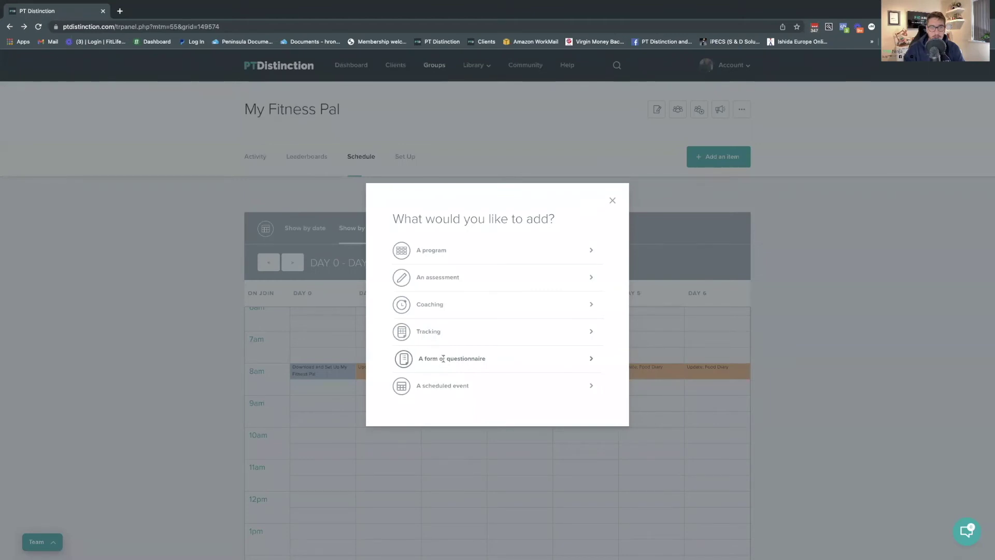
pyautogui.click(485, 358)
pyautogui.click(426, 371)
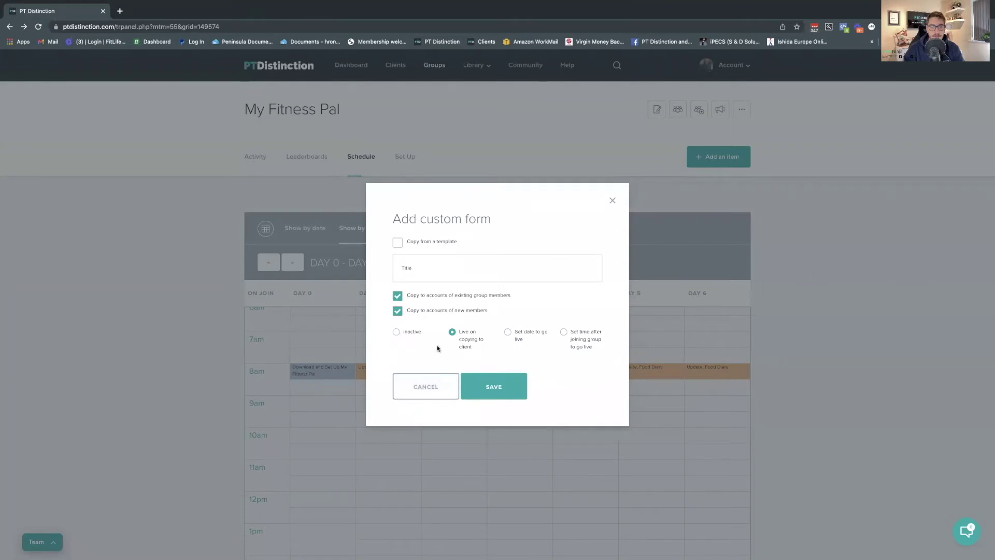
pyautogui.click(412, 271)
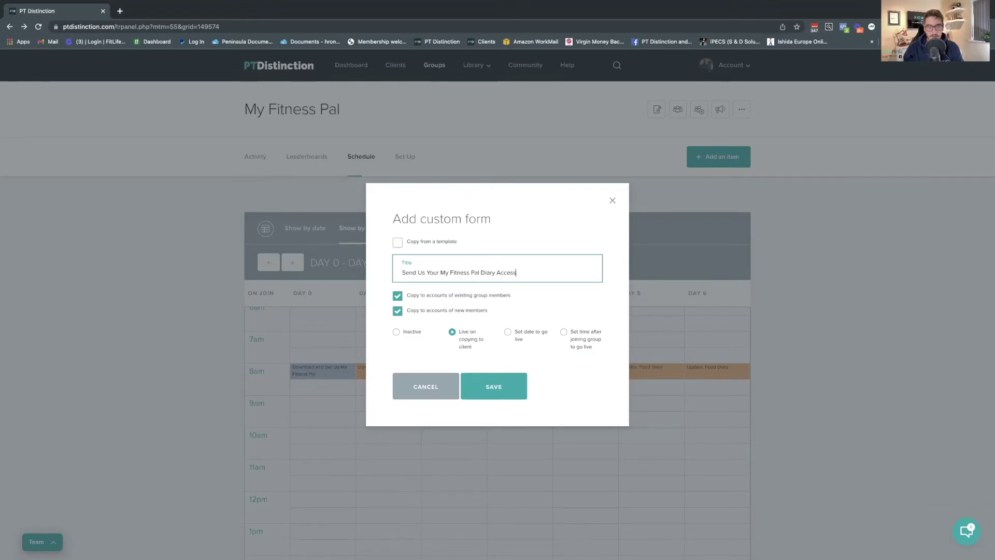
pyautogui.click(494, 389)
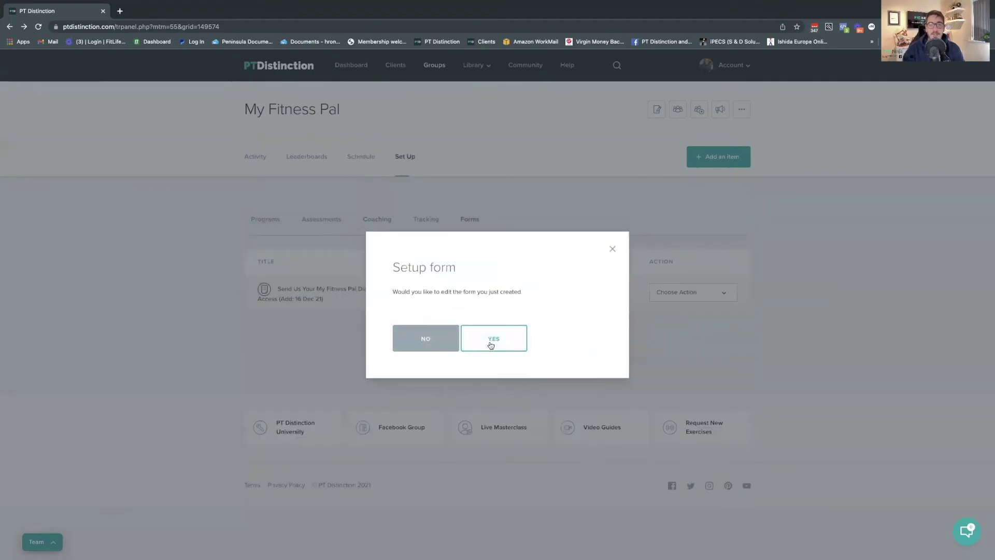
pyautogui.click(492, 342)
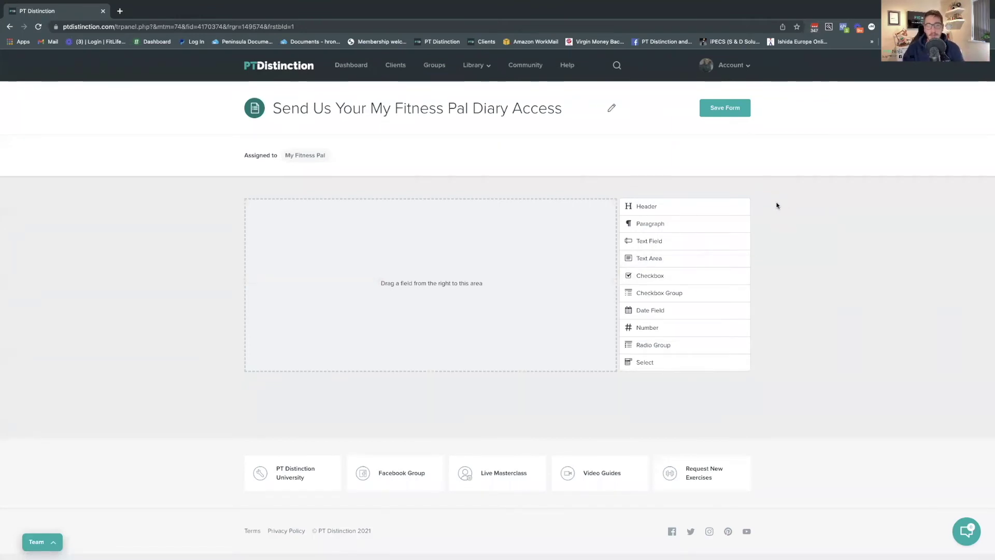
# Step: Add a header to the form labelled "Step One - Access Your My Fitness Pal Account"
pyautogui.moveTo(678, 206); pyautogui.dragTo(290, 222)
pyautogui.click(580, 207)
pyautogui.press('BackSpace')
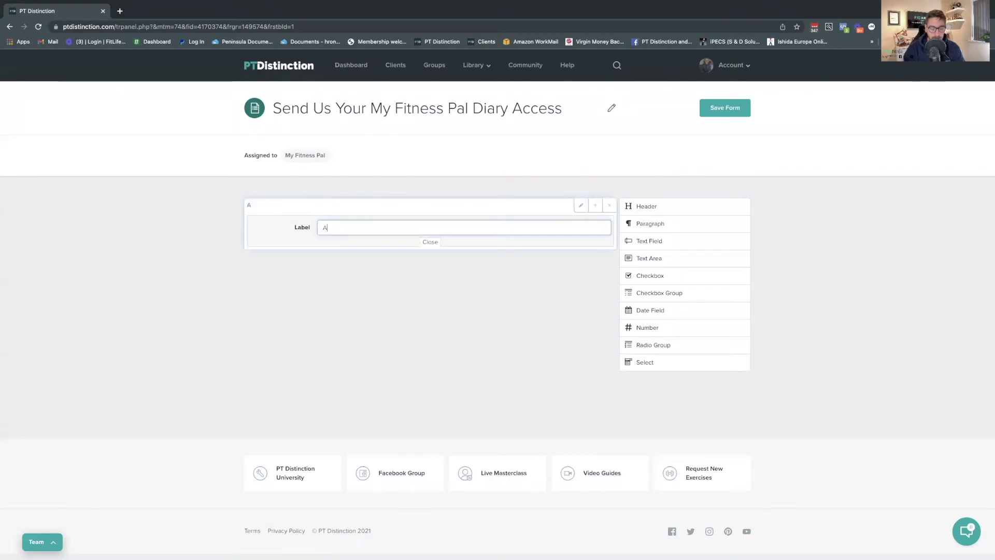
pyautogui.write('Step ')
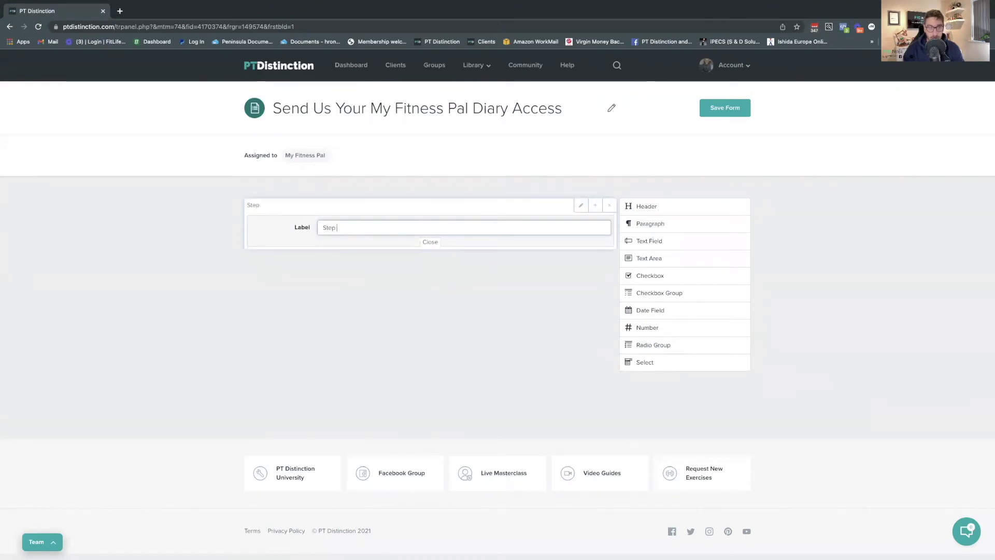
pyautogui.write('One - Access Your <')
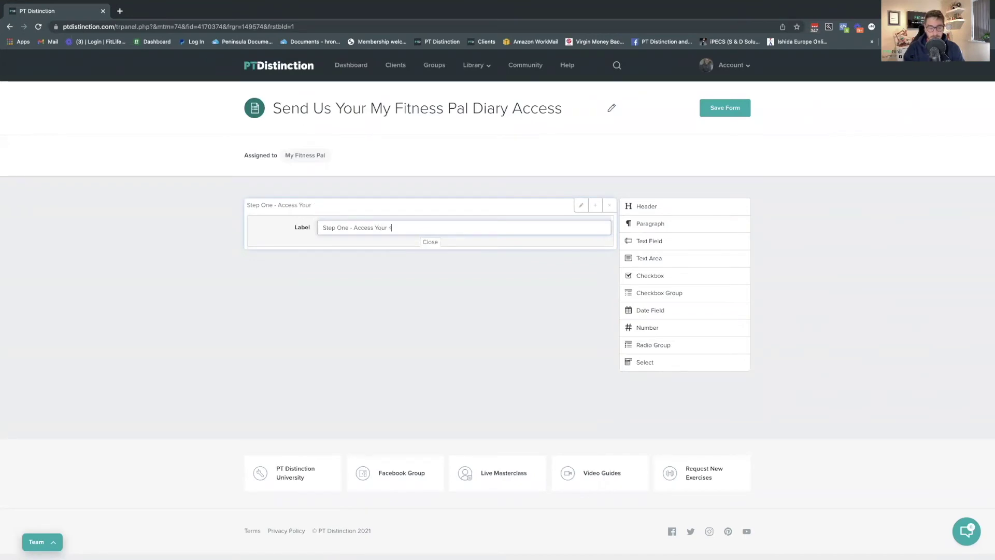
pyautogui.press('BackSpace')
pyautogui.write('My Fitness Pal Account')
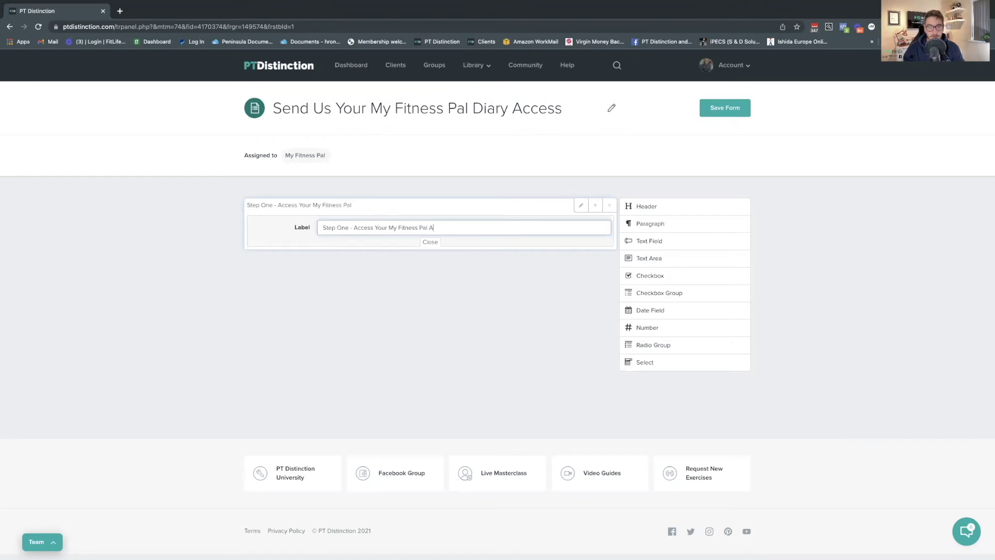
pyautogui.click(430, 242)
# Step: Add a paragraph below the header reading "Log into MFP account and head over to your Settings"
pyautogui.moveTo(673, 223); pyautogui.dragTo(353, 234)
pyautogui.click(580, 230)
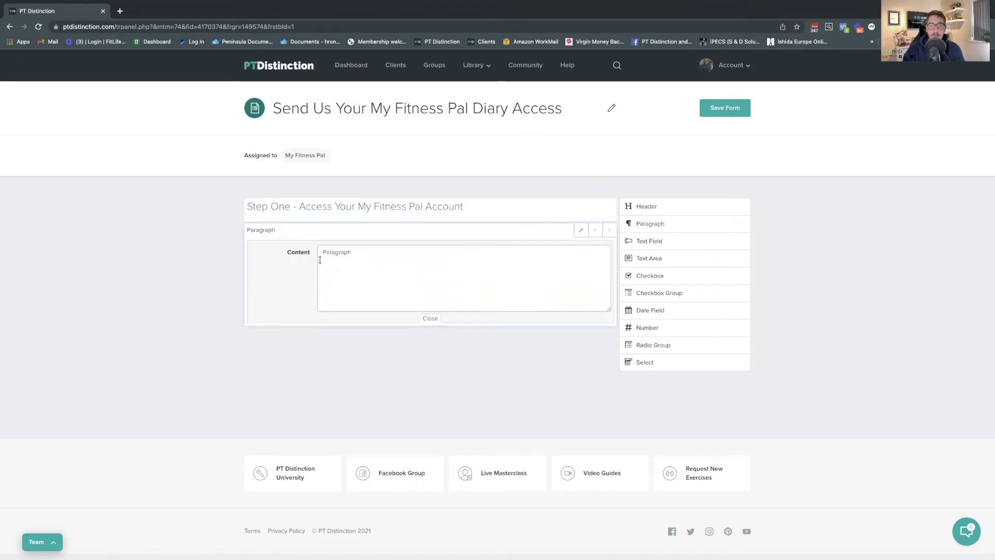
pyautogui.doubleClick(358, 252)
pyautogui.write('Lo')
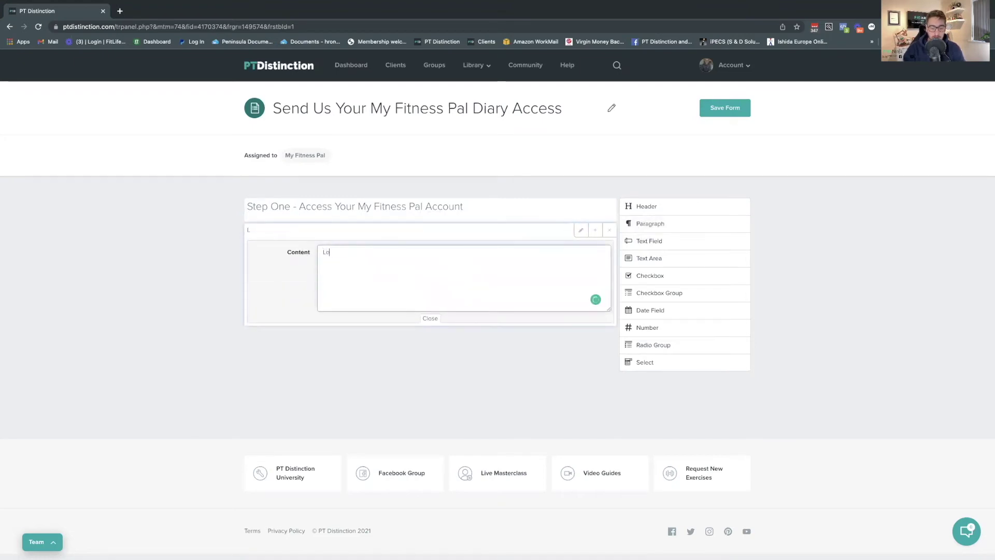
pyautogui.write('g o')
pyautogui.write('into M')
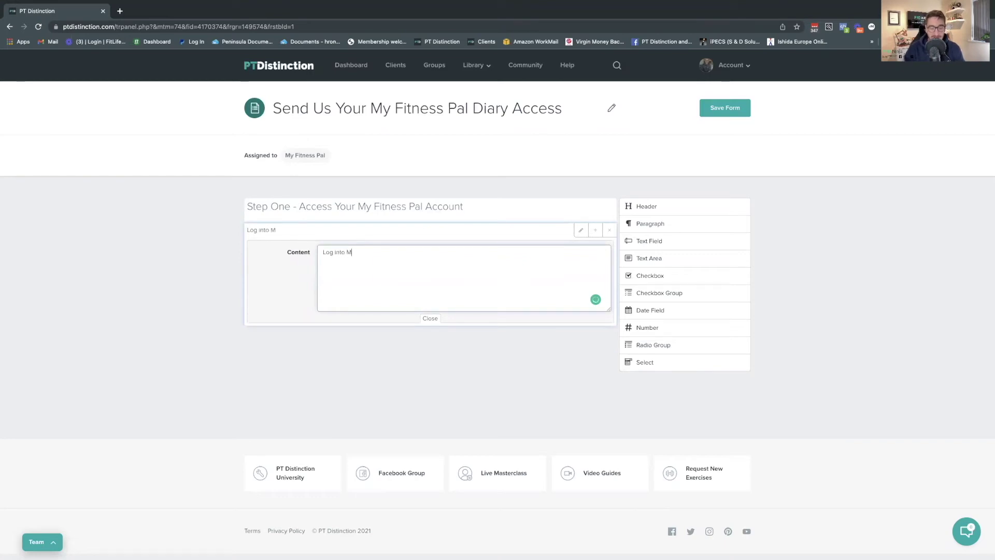
pyautogui.write('FP accou')
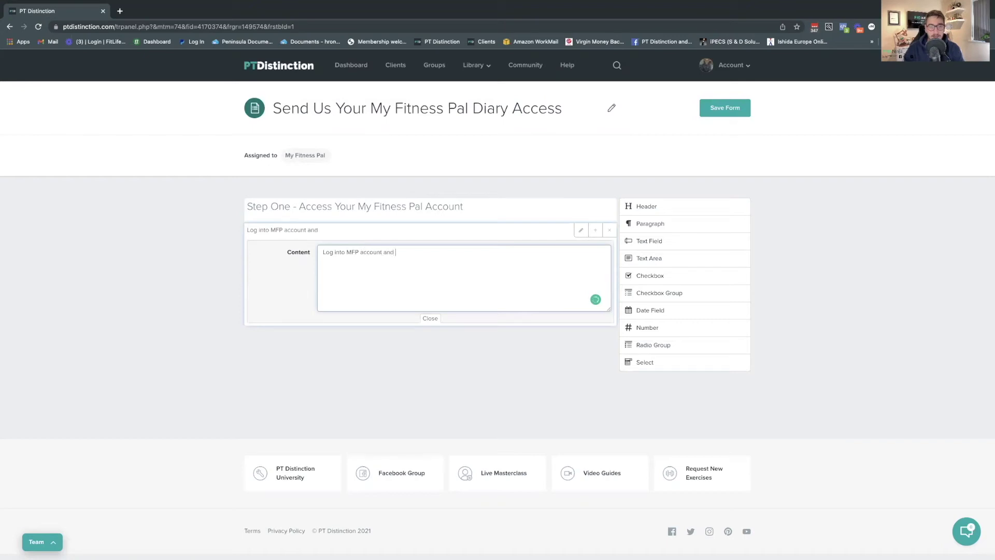
pyautogui.write('nt and head over to your')
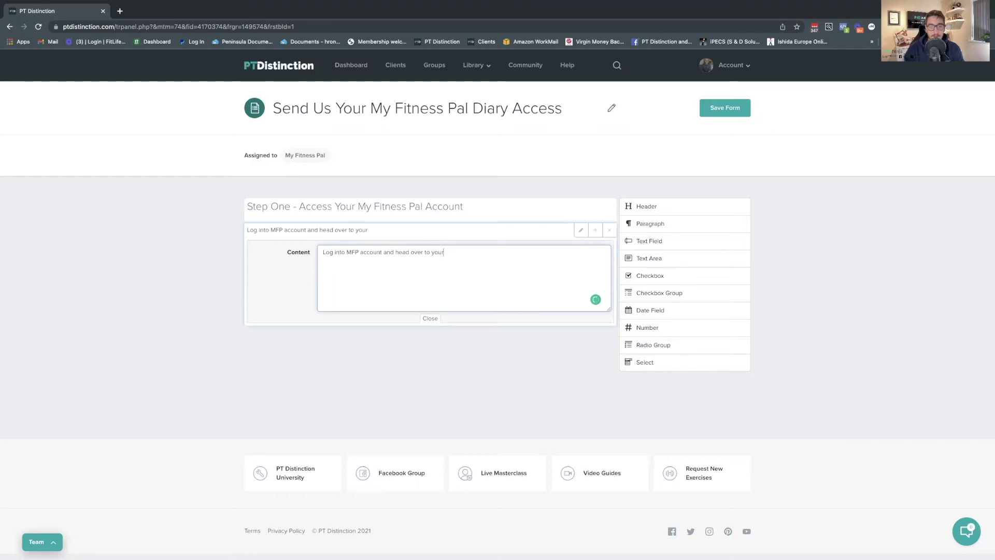
pyautogui.write(' Settings')
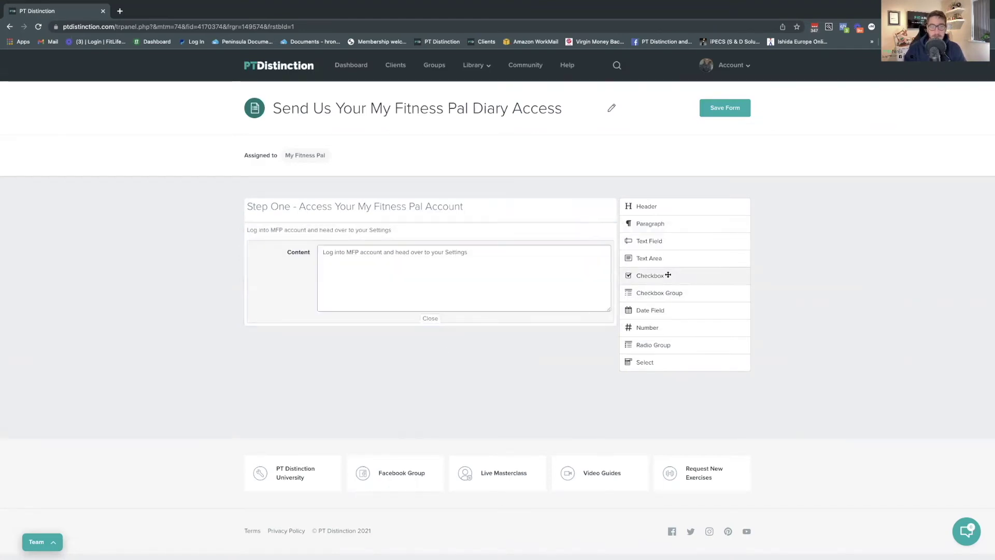
pyautogui.click(431, 320)
# Step: Add a second header to the form labelled "Step Two - Set Your Food Dairy Settings"
pyautogui.moveTo(646, 207); pyautogui.dragTo(570, 257)
pyautogui.click(581, 256)
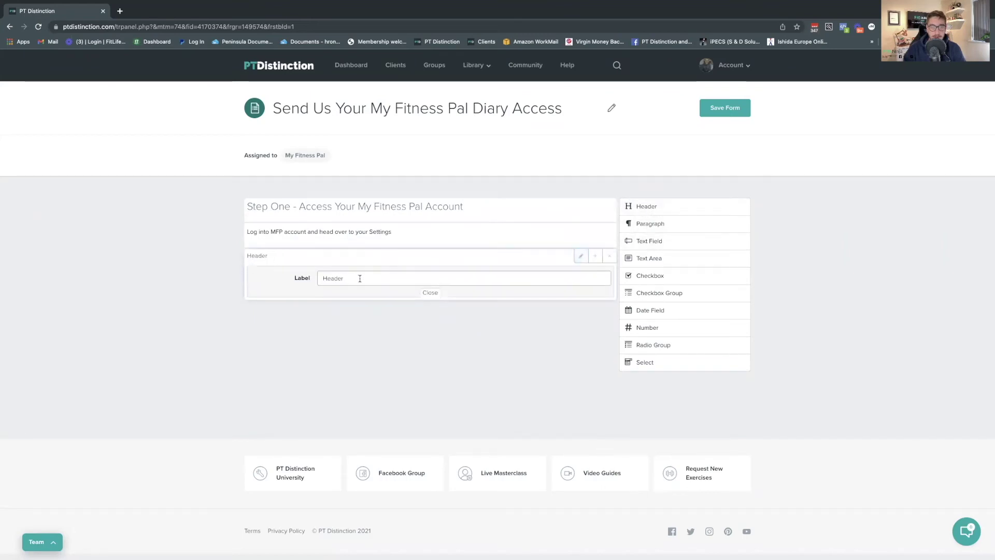
pyautogui.moveTo(346, 278); pyautogui.dragTo(303, 282)
pyautogui.write('ST')
pyautogui.press('BackSpace')
pyautogui.press('BackSpace')
pyautogui.write('tep Two')
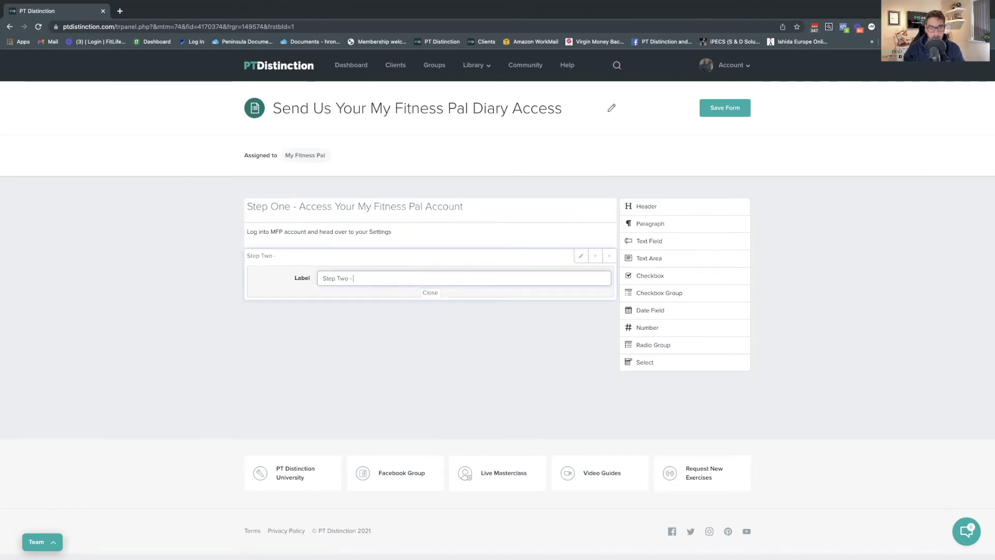
pyautogui.write(' - Set')
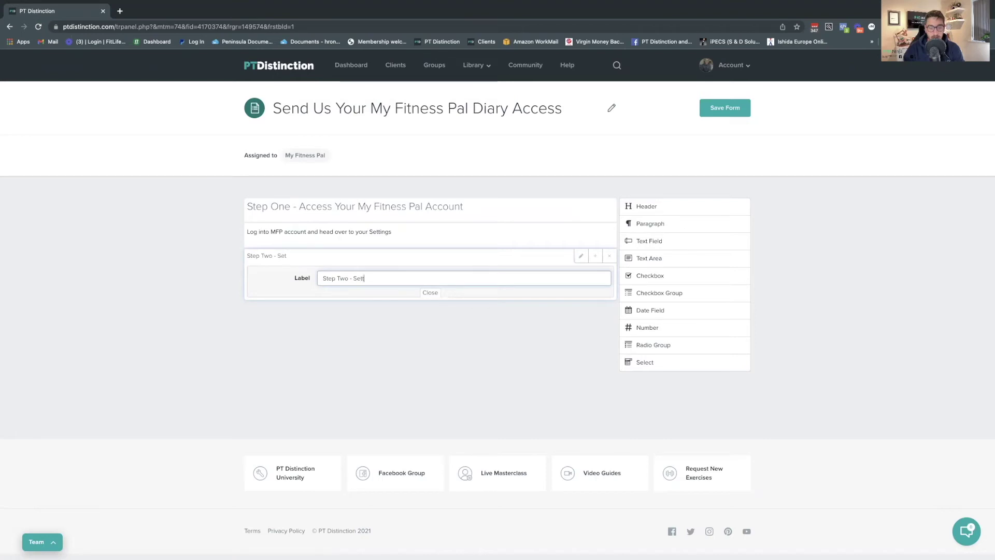
pyautogui.write(' Your Food Dairy Settings')
pyautogui.click(433, 293)
# Step: Add a Step Two paragraph reading "Look for your Food Diary Settings and choose the option to make your Food Dairy 'Public'"
pyautogui.moveTo(650, 223); pyautogui.dragTo(393, 291)
pyautogui.click(581, 281)
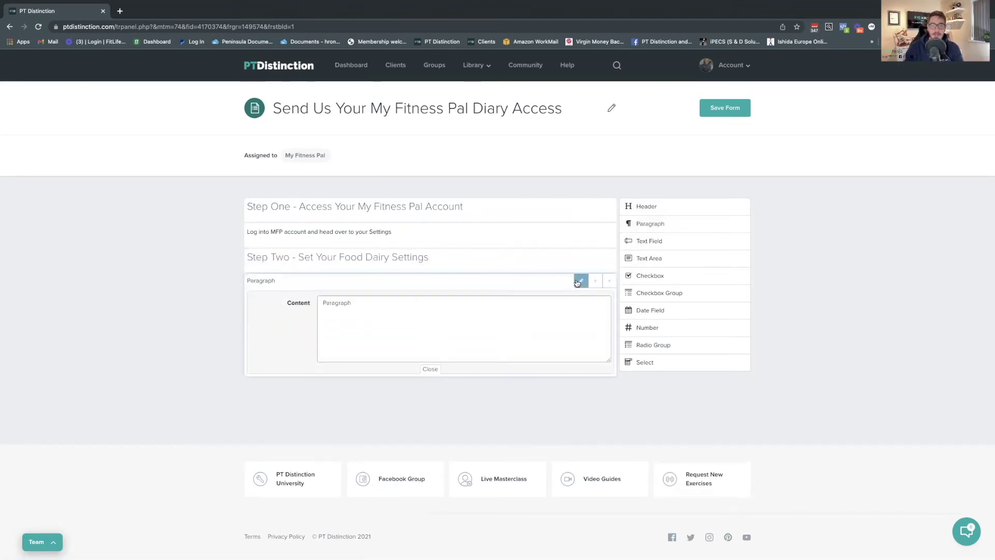
pyautogui.doubleClick(335, 303)
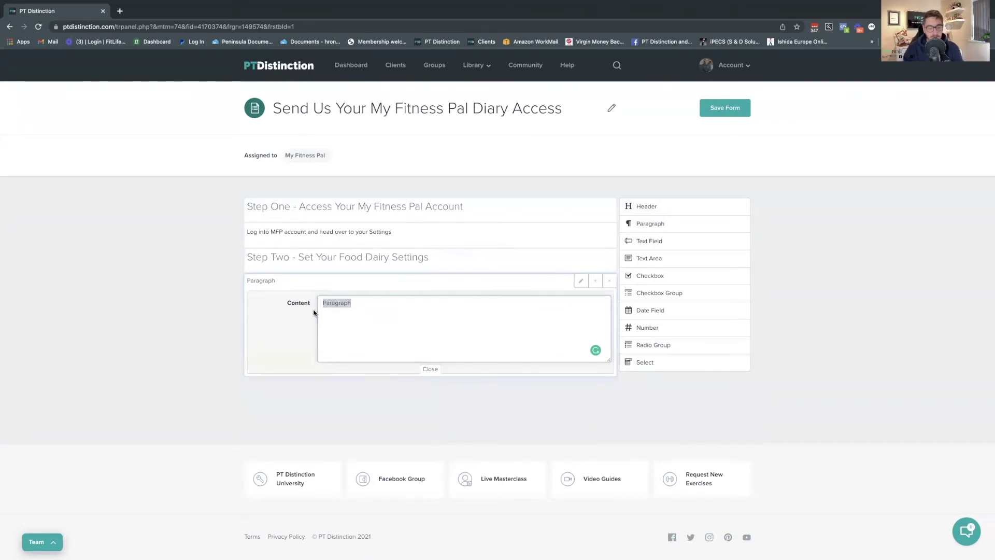
pyautogui.write('Look for your F')
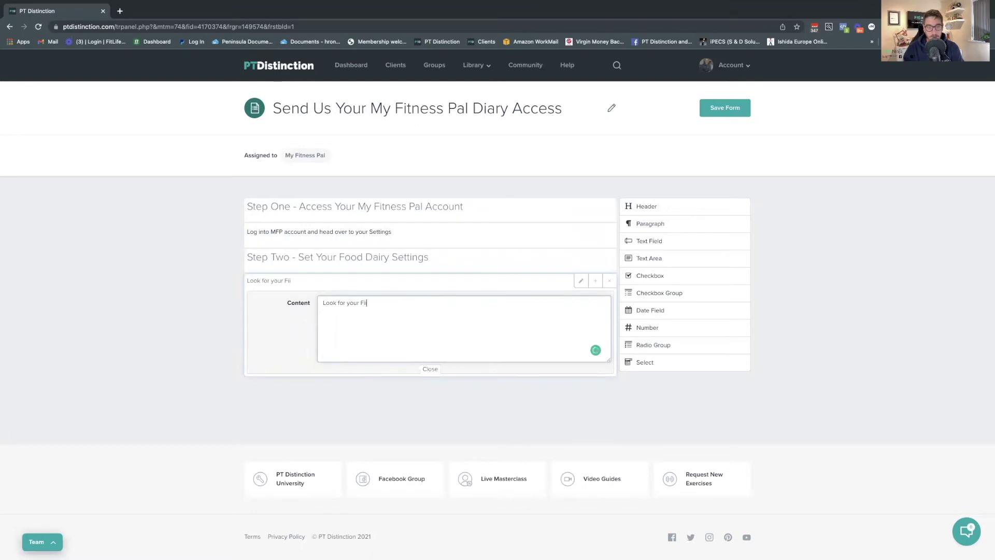
pyautogui.write('ood Diary Se')
pyautogui.press('BackSpace')
pyautogui.write('ettings and choose the option to make')
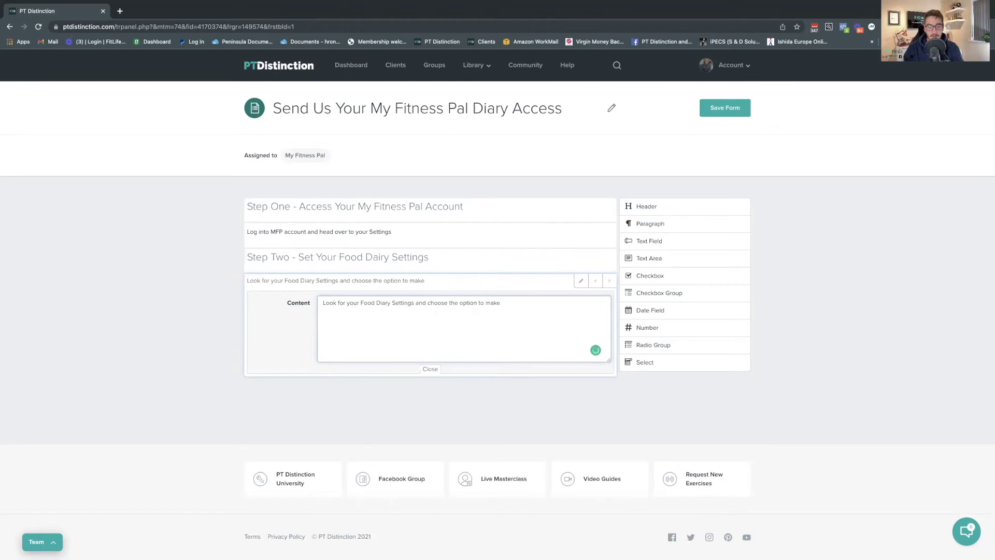
pyautogui.write(" your Food Dairy 'P")
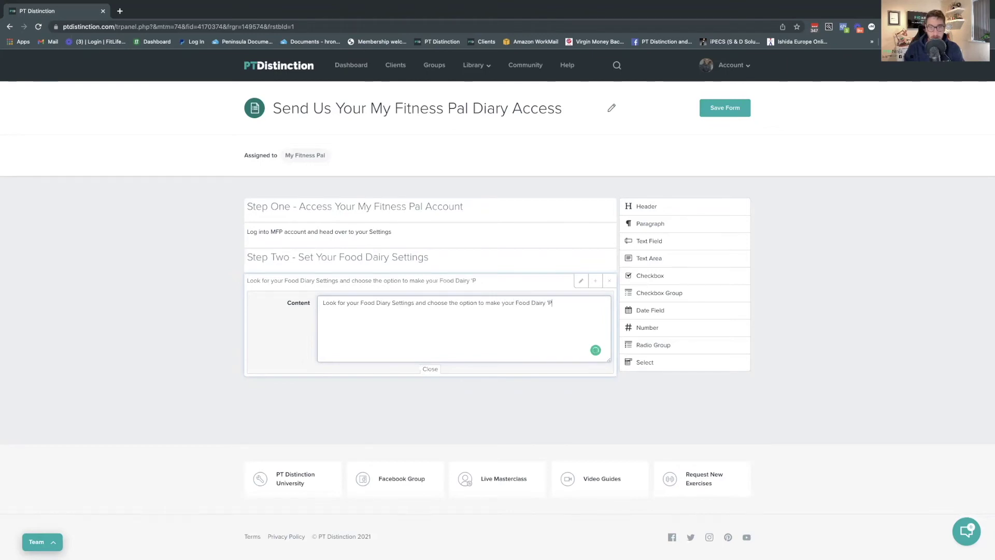
pyautogui.write("ublic'")
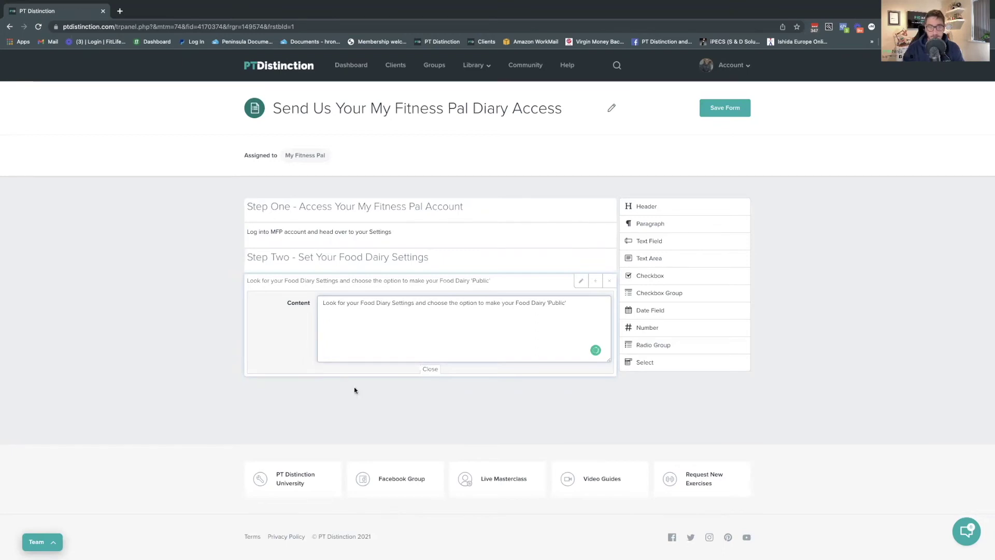
pyautogui.click(432, 369)
# Step: Add a third header below the Step Two paragraph labelled "Step Three - Share your Food Diary link"
pyautogui.moveTo(651, 210)
pyautogui.mouseDown()
pyautogui.moveTo(350, 325)
pyautogui.moveTo(357, 316)
pyautogui.moveTo(303, 329)
pyautogui.mouseUp()
pyautogui.click(579, 309)
pyautogui.write('STeo')
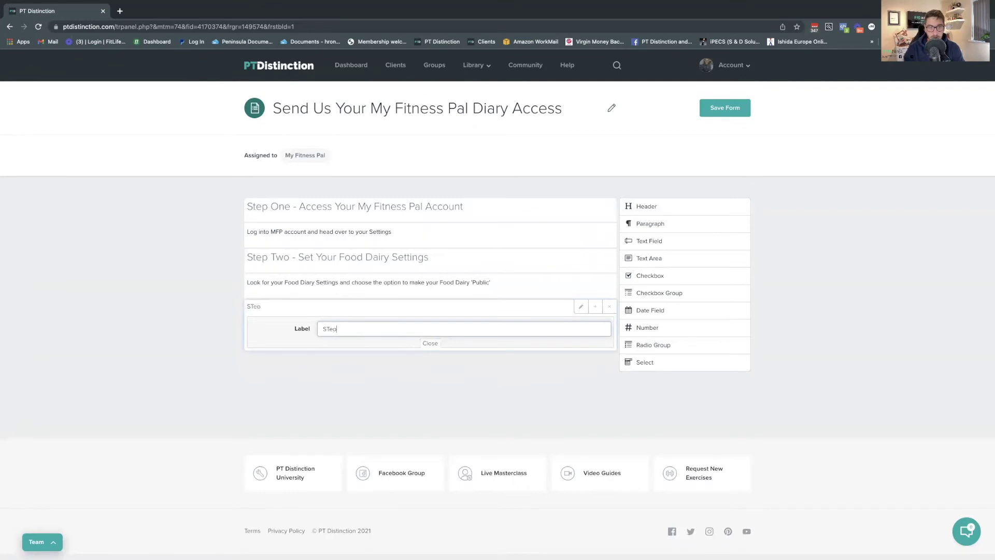
pyautogui.press('BackSpace')
pyautogui.press('BackSpace')
pyautogui.write('p')
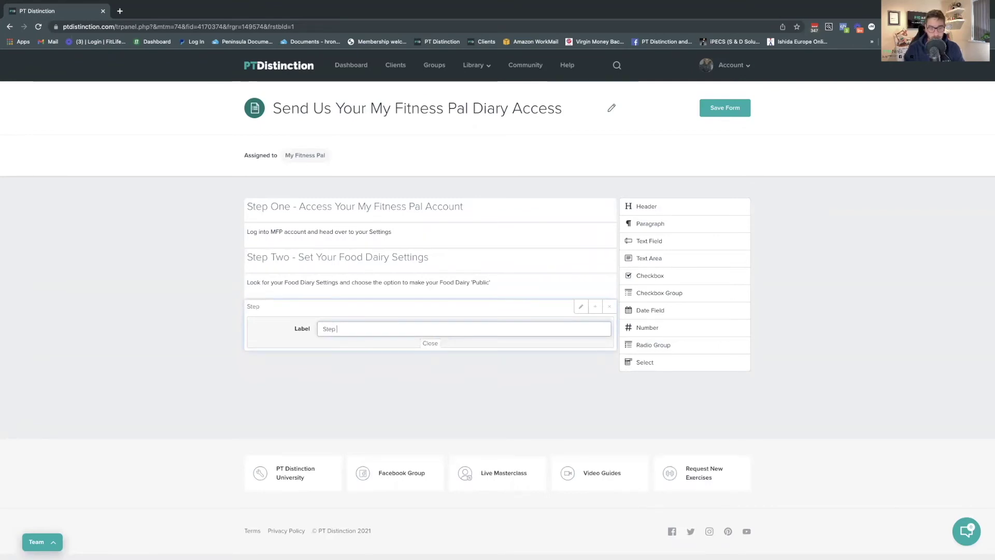
pyautogui.write(' Three - Sha')
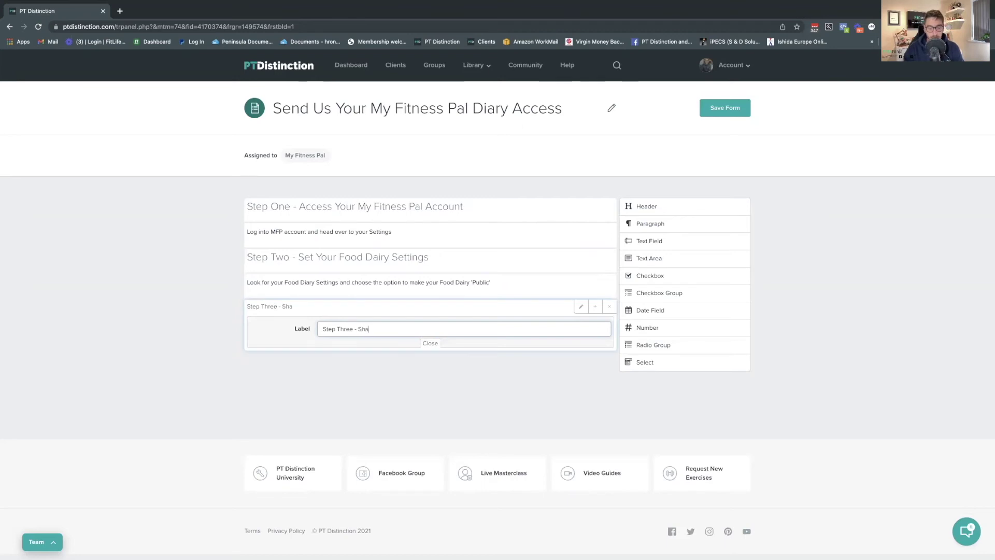
pyautogui.write('re your Food ')
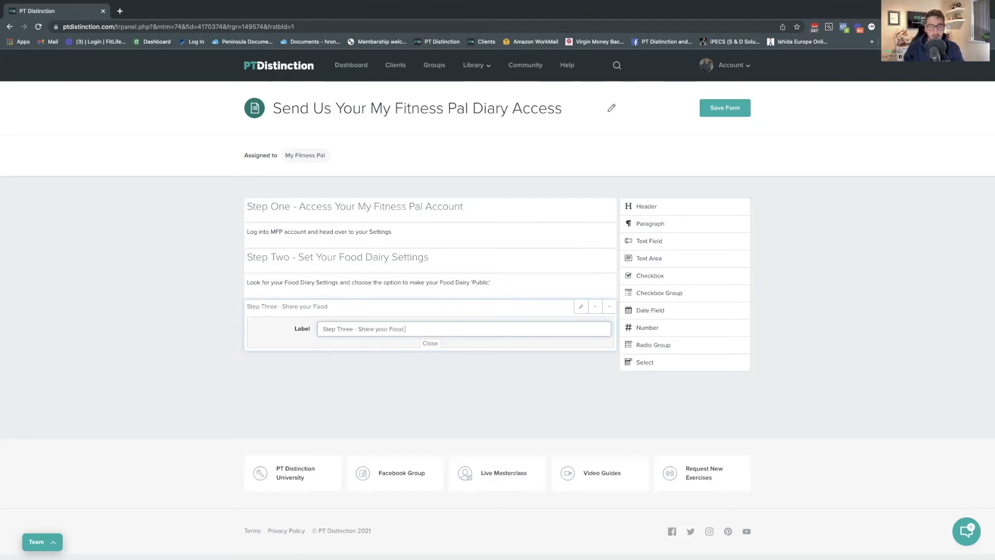
pyautogui.write('Diary link')
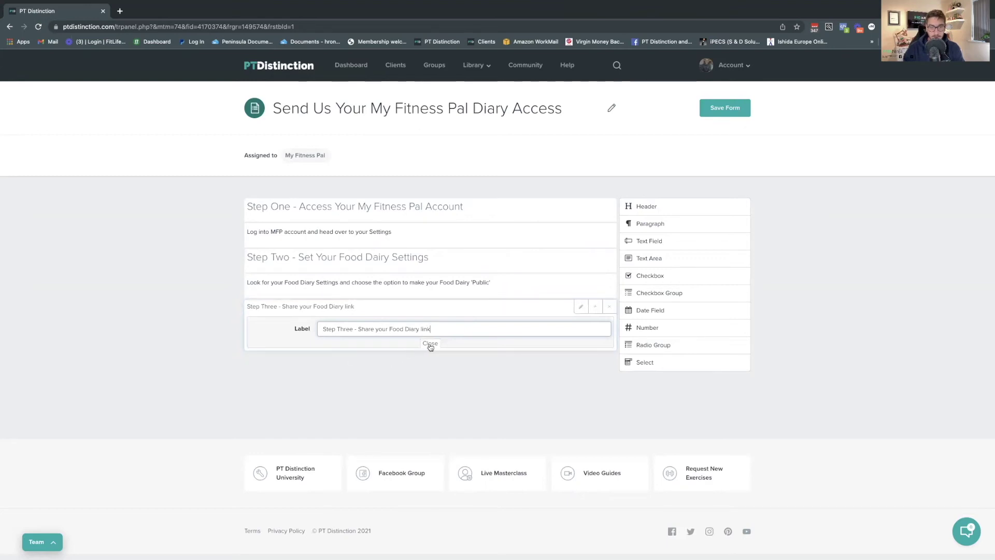
pyautogui.click(430, 344)
# Step: Add a Step Three paragraph reading "You will now see a link to your food diary. Please copy this link and add it to the box below."
pyautogui.moveTo(656, 223); pyautogui.dragTo(568, 330)
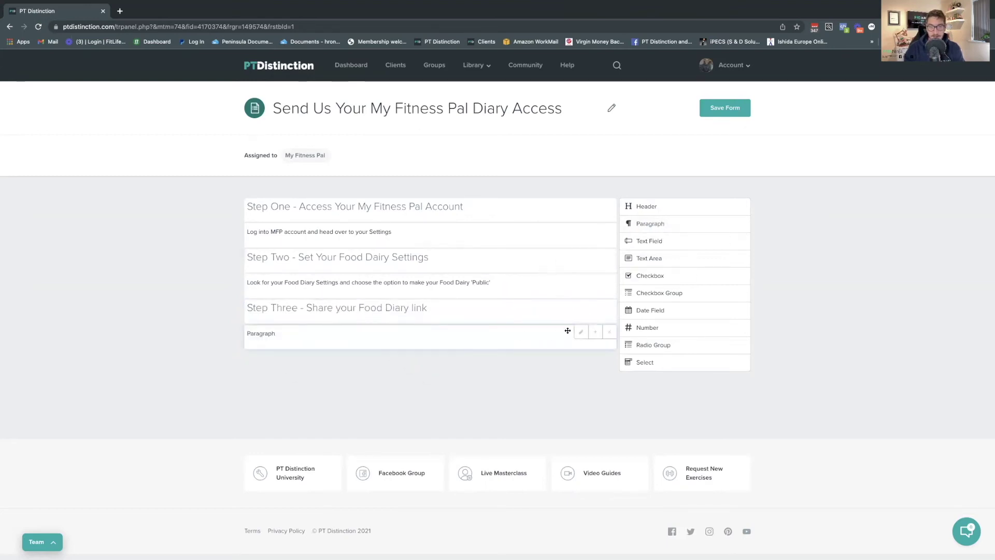
pyautogui.click(581, 331)
pyautogui.moveTo(331, 364); pyautogui.dragTo(296, 352)
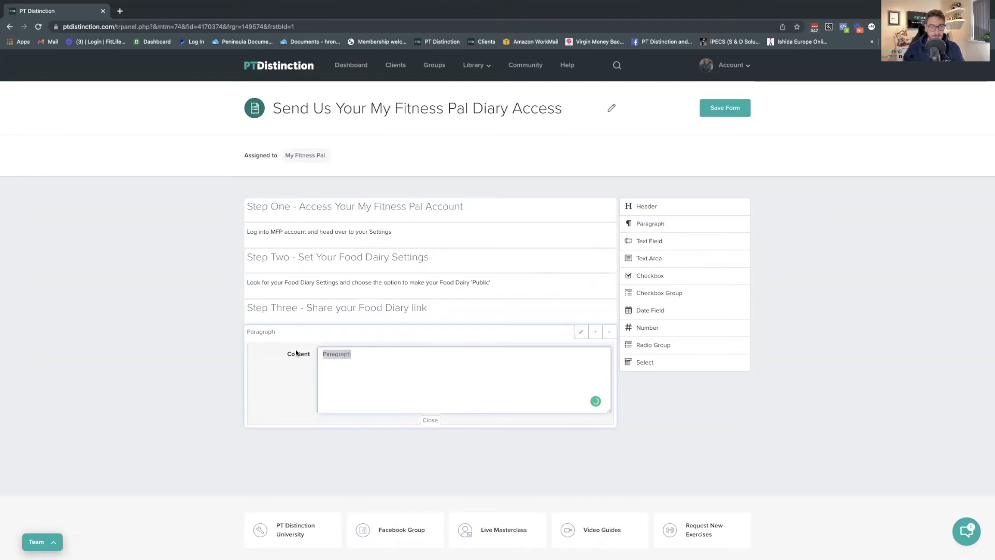
pyautogui.write('You will now see a')
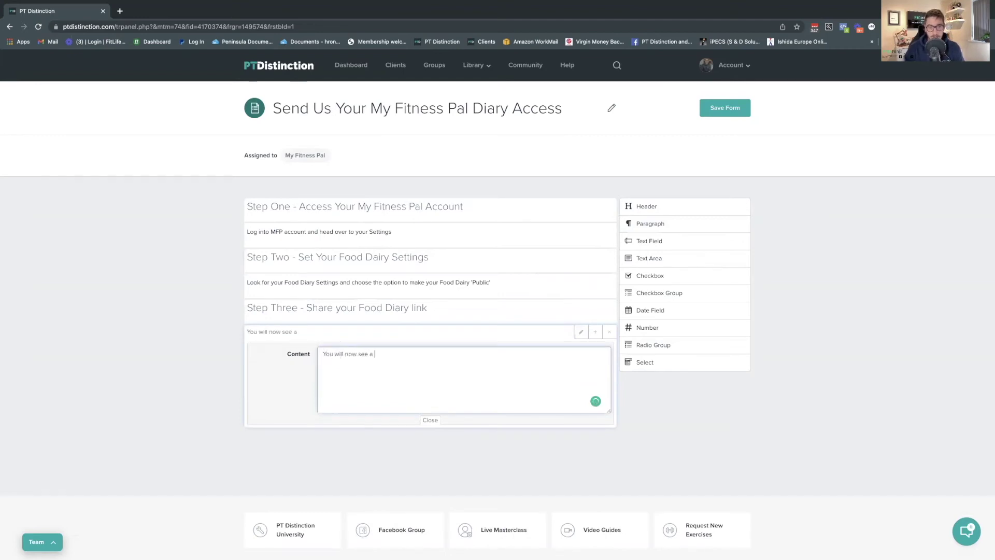
pyautogui.write(' link to your food diary. PLea')
pyautogui.press('BackSpace')
pyautogui.write('le')
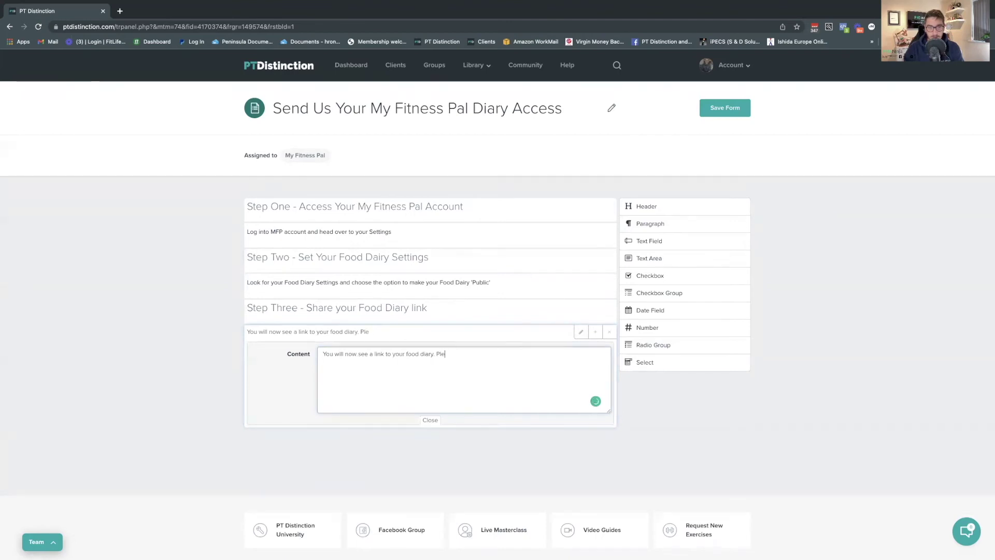
pyautogui.write('ase copy this')
pyautogui.write(' li')
pyautogui.write('nk and add')
pyautogui.write(' it to the ')
pyautogui.write('bo')
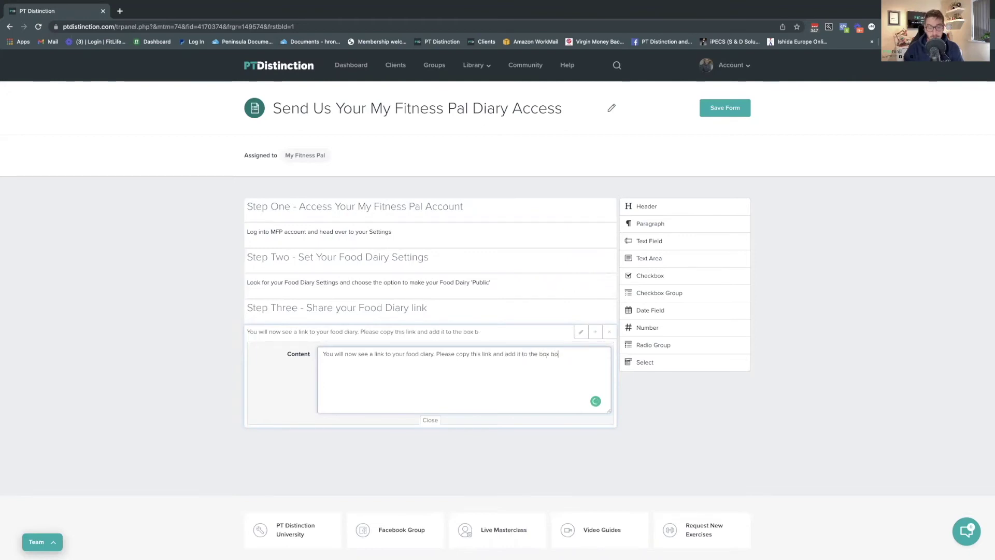
pyautogui.write('x bwel.')
pyautogui.click(430, 420)
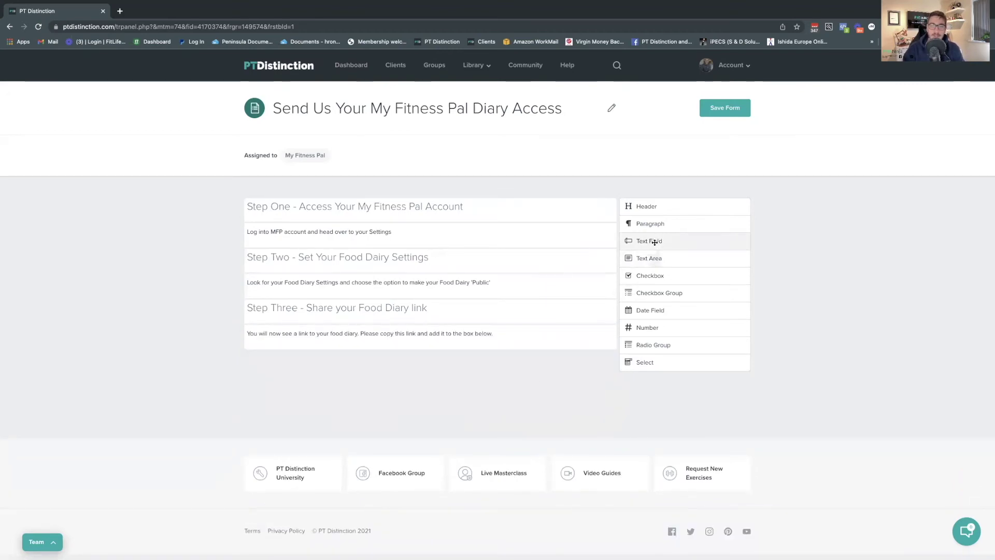
# Step: Add a required text field at the end of the form labelled "Your Public Shared My Fitness Pal Food Dairy URL:"
pyautogui.click(654, 242)
pyautogui.click(581, 357)
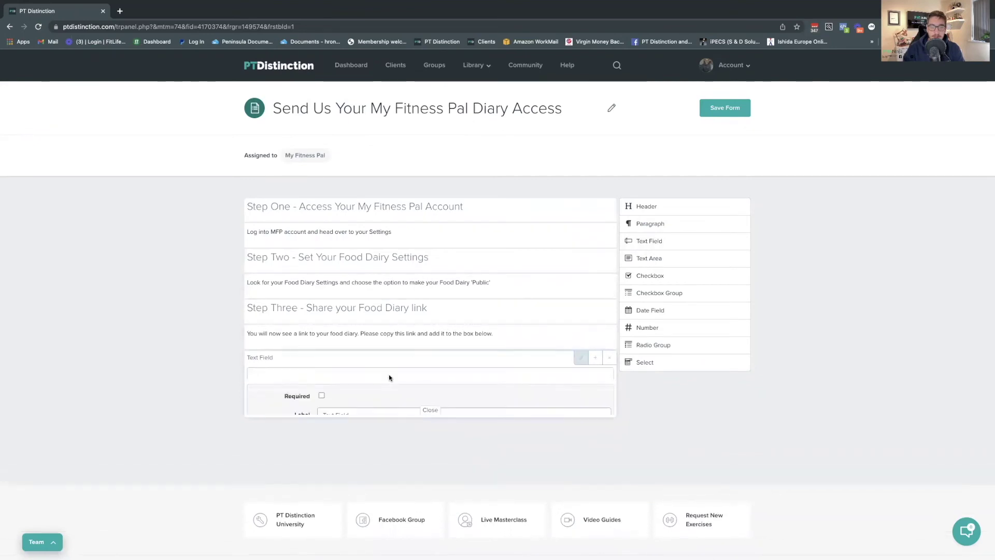
pyautogui.click(320, 382)
pyautogui.moveTo(355, 400); pyautogui.dragTo(306, 399)
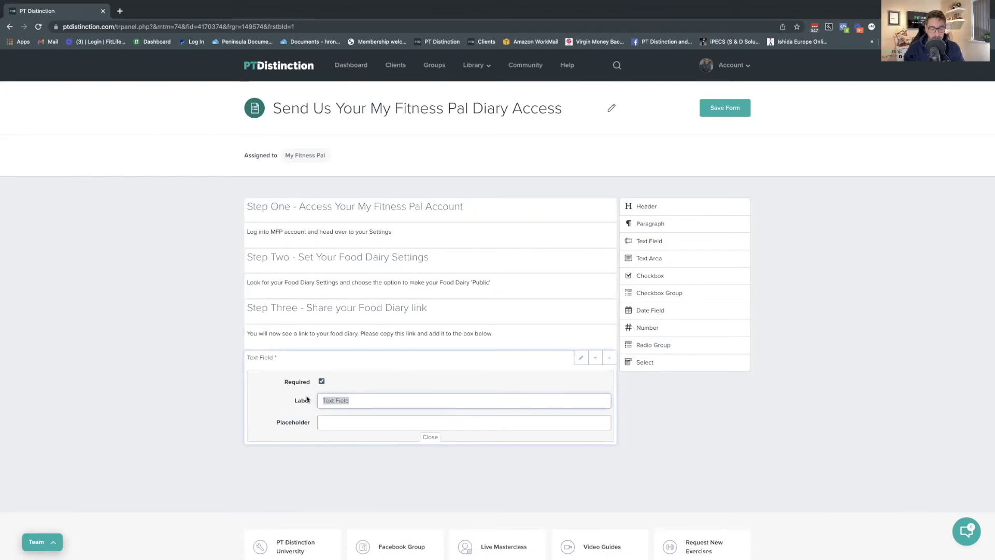
pyautogui.write('Your')
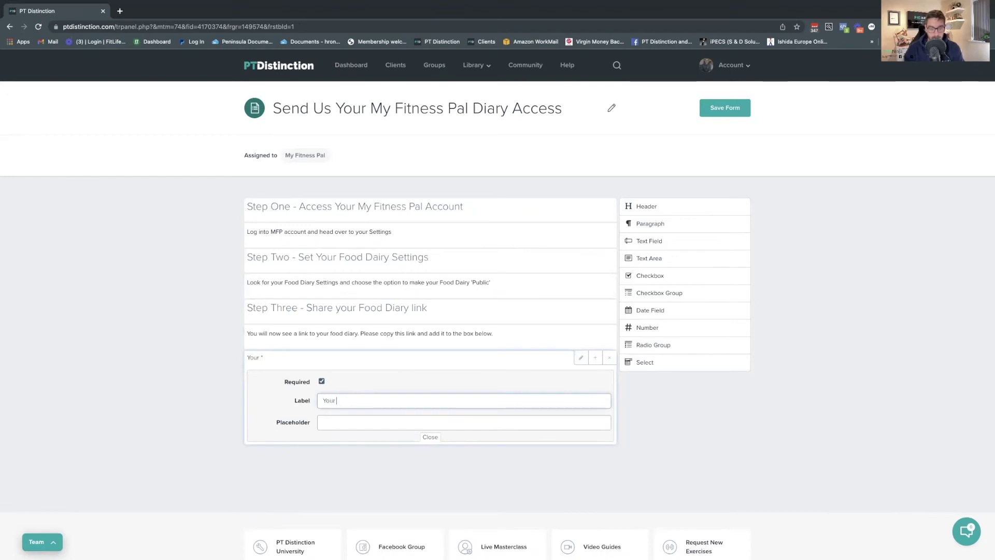
pyautogui.write(' Public Shared My Fitness')
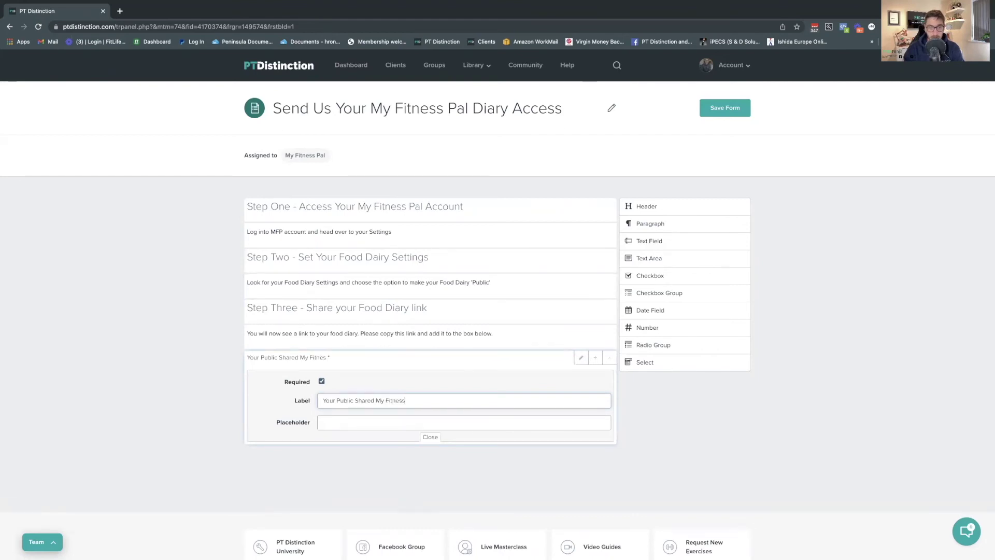
pyautogui.write(' Pal Food Dairy ')
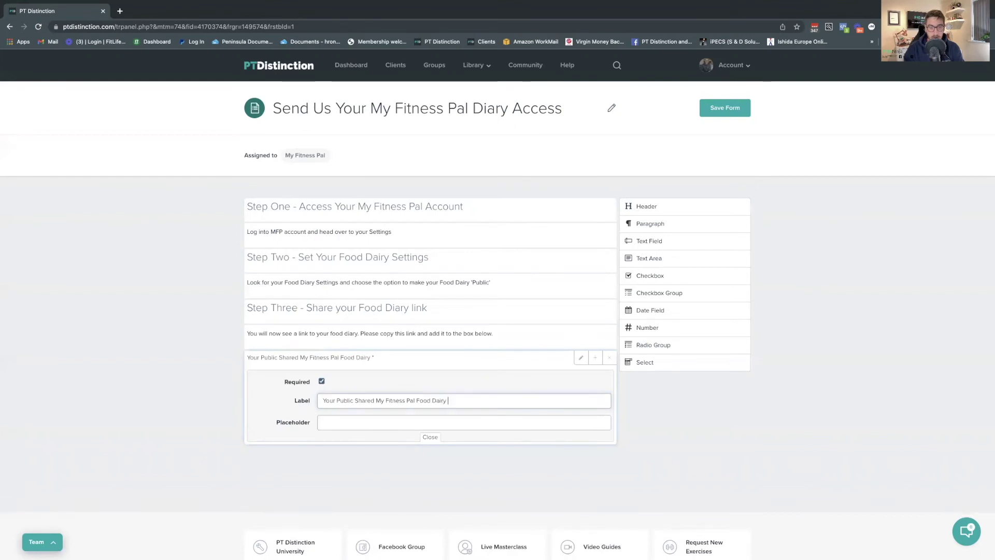
pyautogui.write('URL')
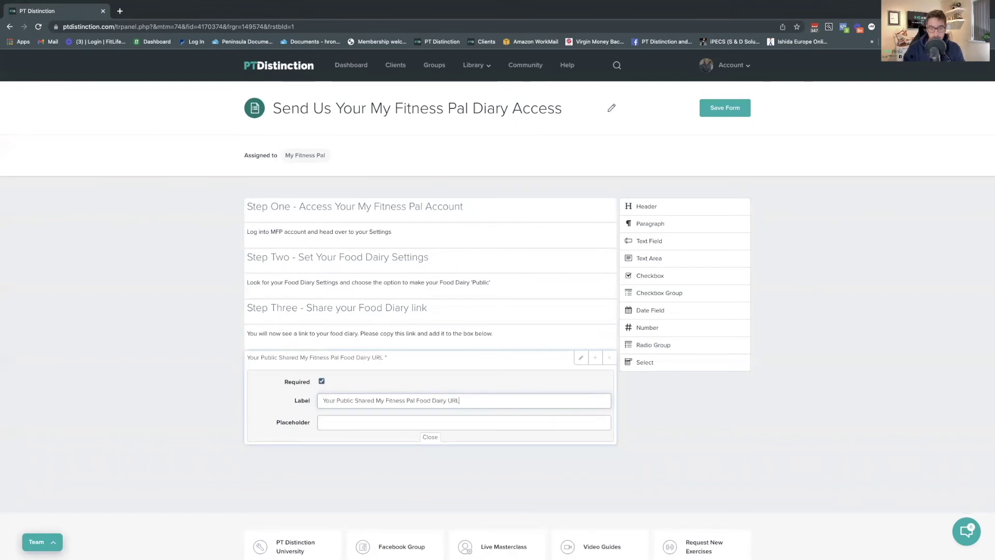
pyautogui.write(':')
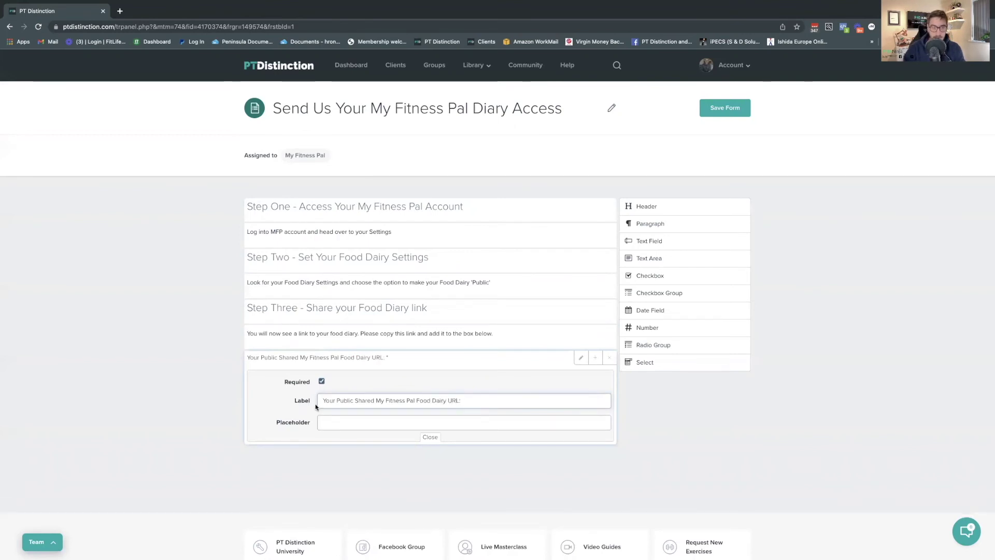
pyautogui.click(429, 437)
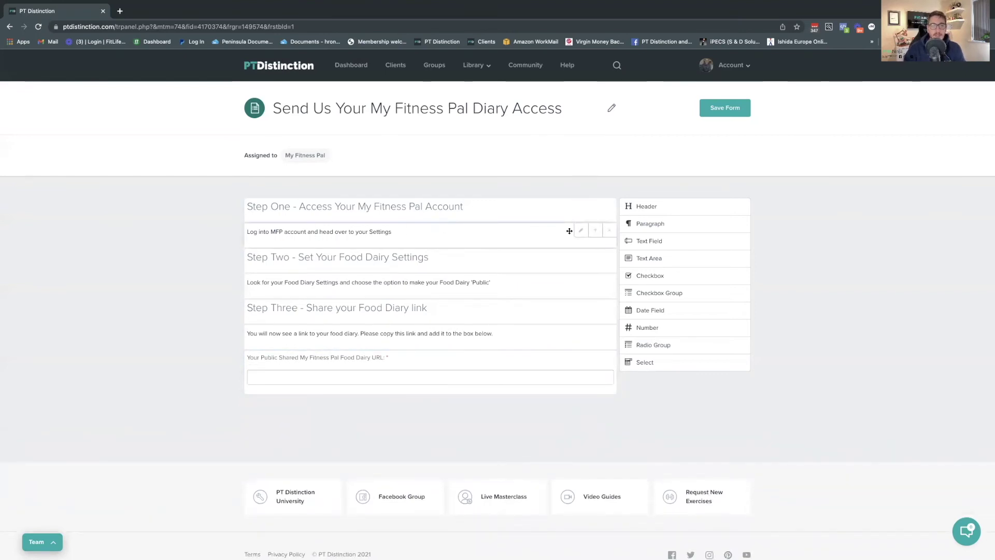
# Step: Insert "on a computer" after "Log into MFP account" in the Step One paragraph
pyautogui.click(576, 232)
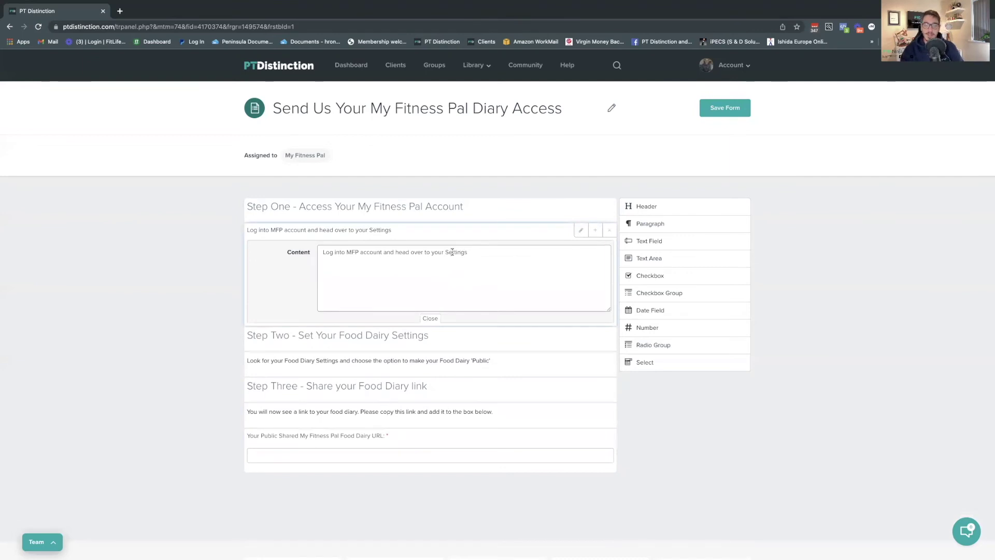
pyautogui.click(381, 251)
pyautogui.write('on a co')
pyautogui.write('mput')
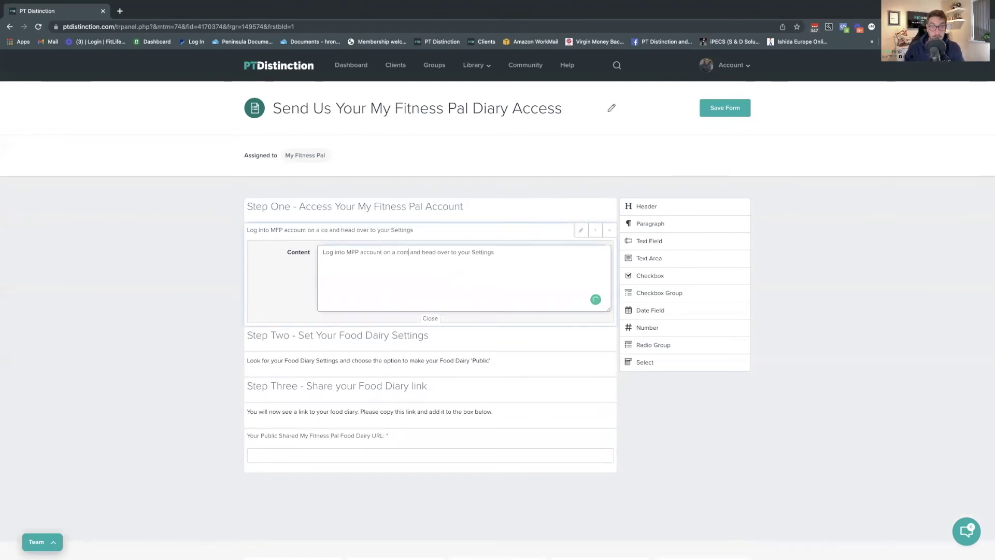
pyautogui.write('er')
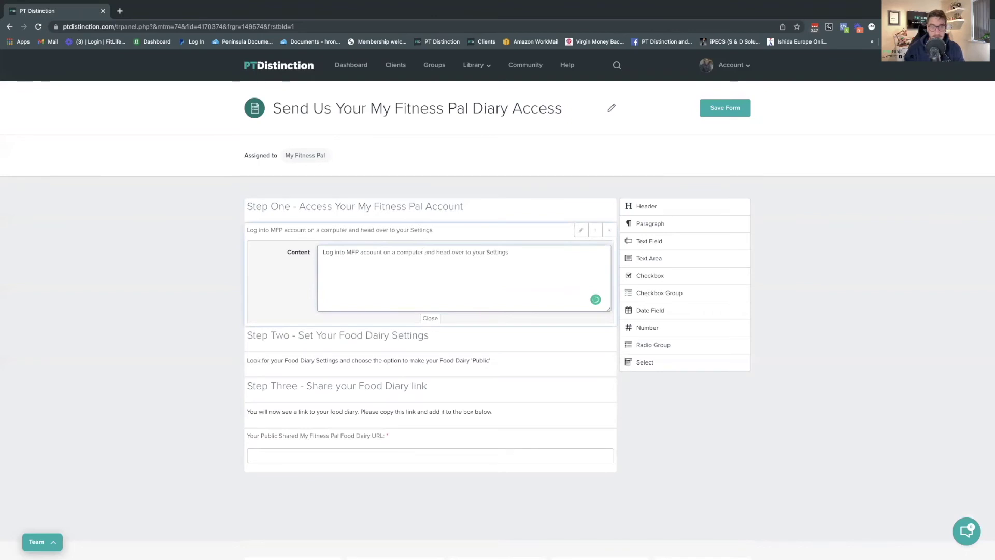
pyautogui.click(428, 318)
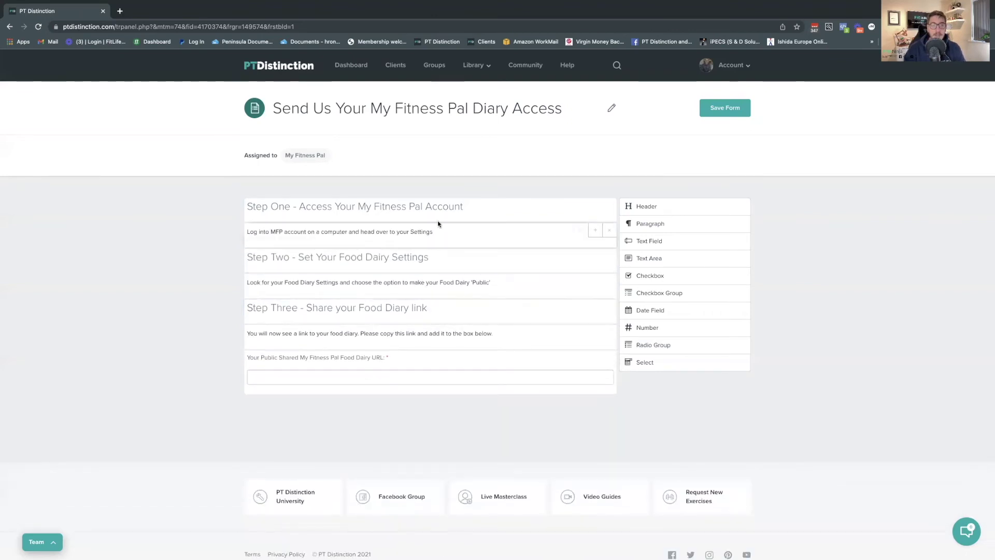
# Step: Save the form with the update applied to group members, and return to the My Fitness Pal group
pyautogui.click(719, 112)
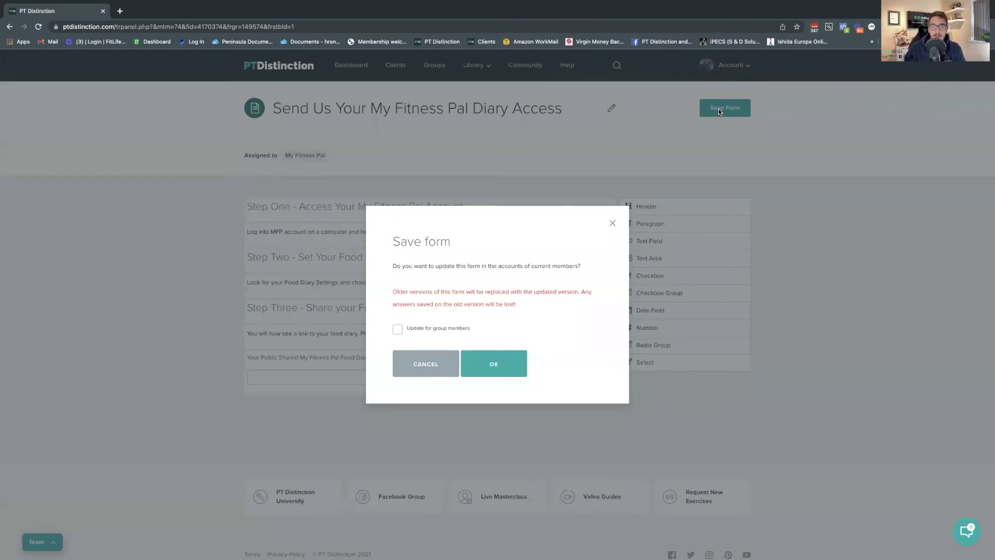
pyautogui.click(398, 329)
pyautogui.click(487, 362)
pyautogui.click(443, 341)
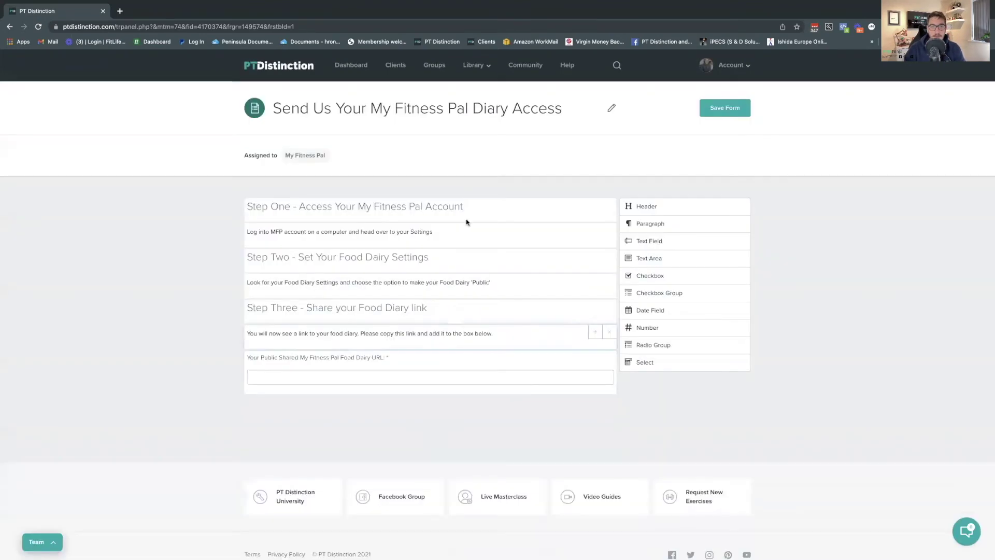
pyautogui.click(305, 156)
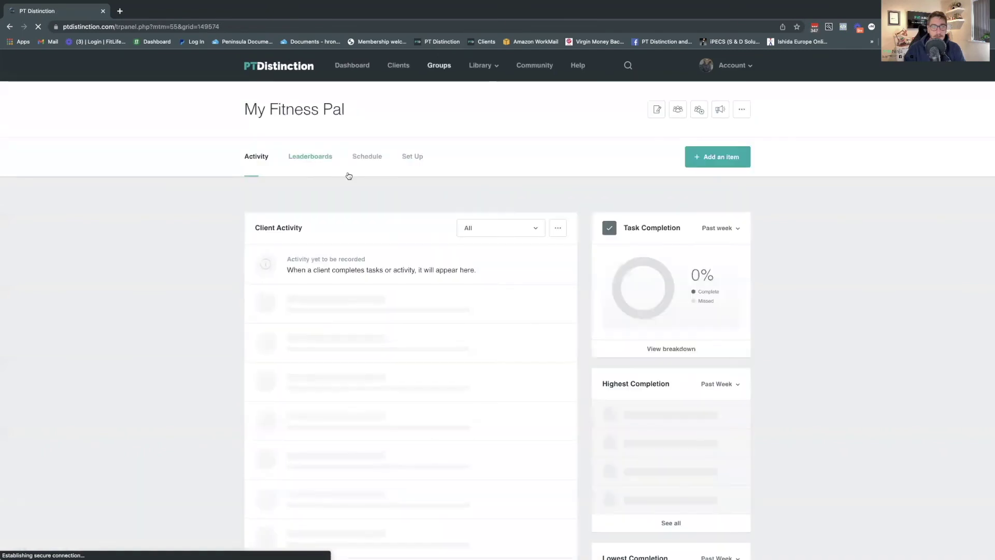
# Step: Schedule the diary access form 0 days after joining at 9:30 AM, copying the schedule to group members' accounts
pyautogui.click(406, 156)
pyautogui.click(479, 219)
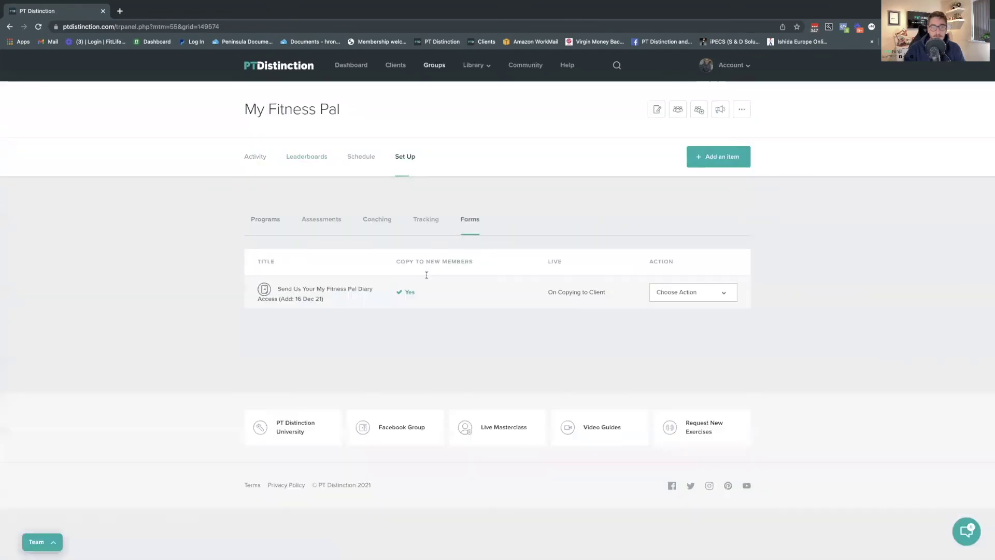
pyautogui.click(707, 298)
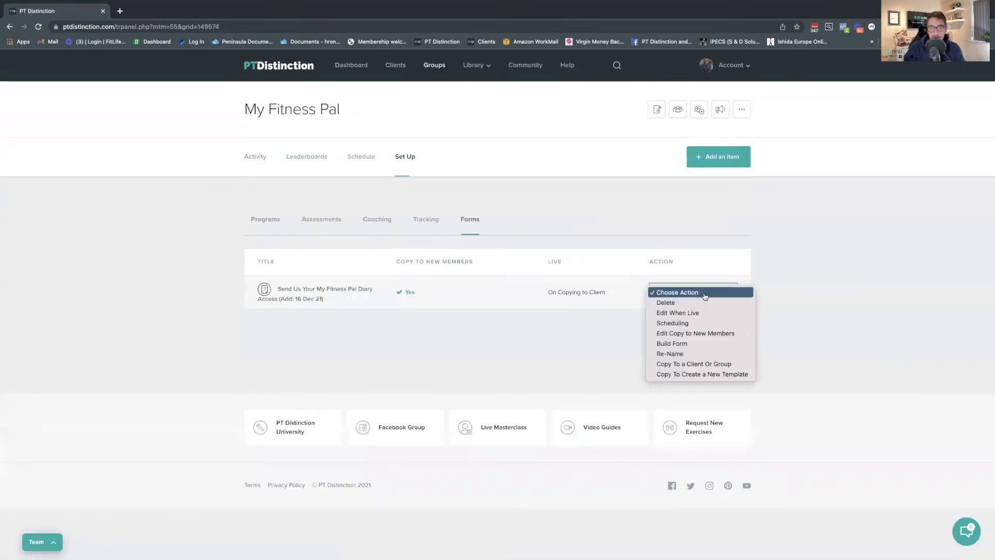
pyautogui.click(674, 323)
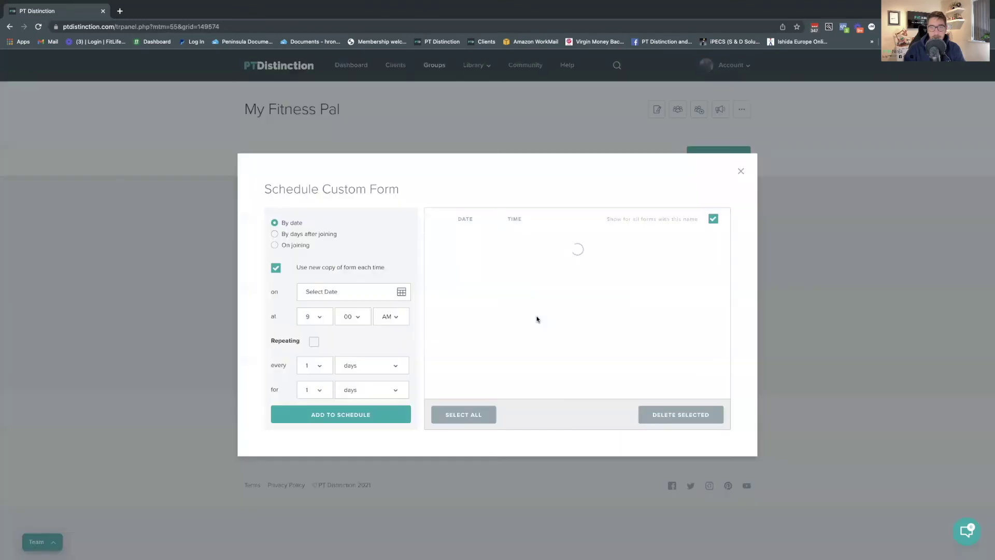
pyautogui.click(294, 234)
pyautogui.click(349, 317)
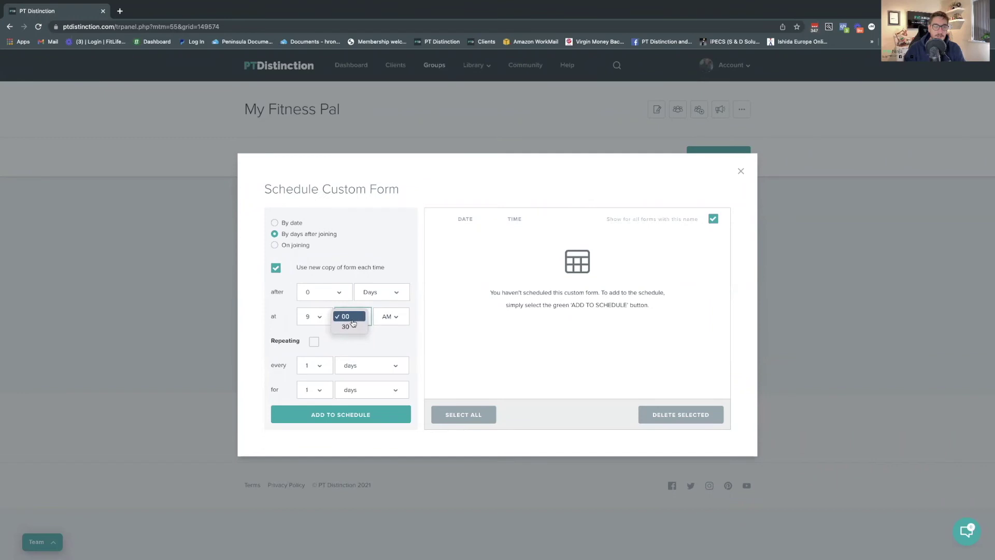
pyautogui.click(357, 417)
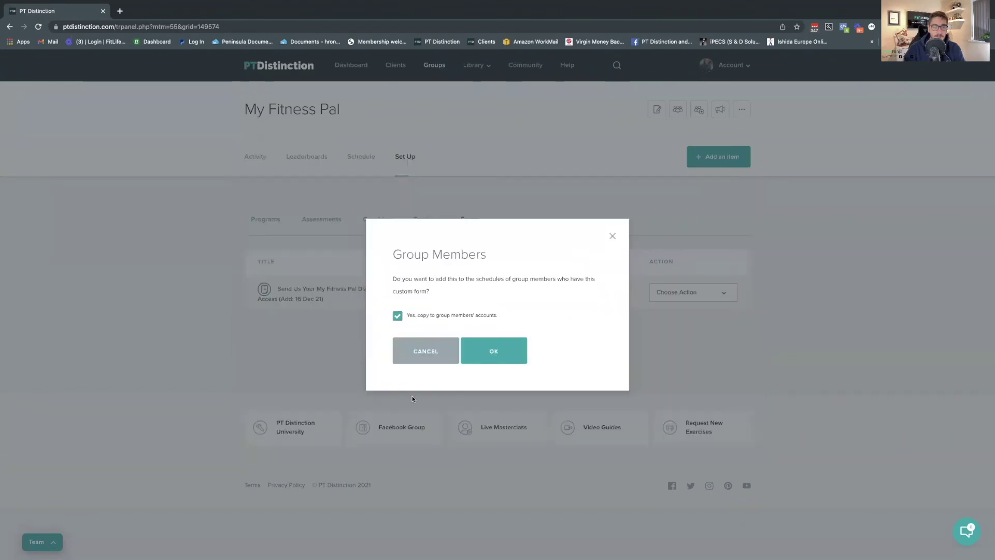
pyautogui.click(492, 352)
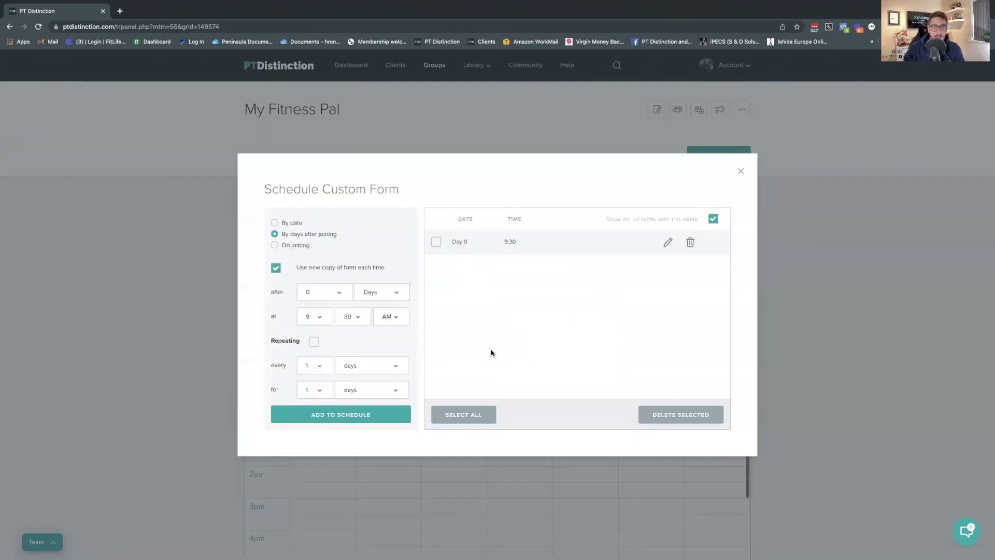
pyautogui.click(740, 171)
# Step: In the group schedule by days after joining, move the diary access form on Day 0 to the 8:30am slot
pyautogui.click(378, 228)
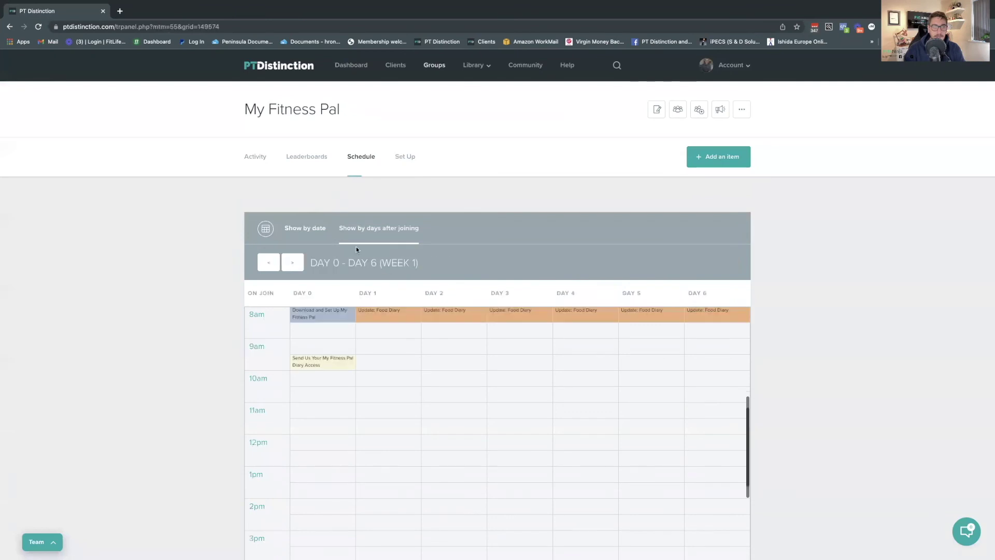
pyautogui.scroll(1, 329, 367)
pyautogui.moveTo(321, 403); pyautogui.dragTo(332, 370)
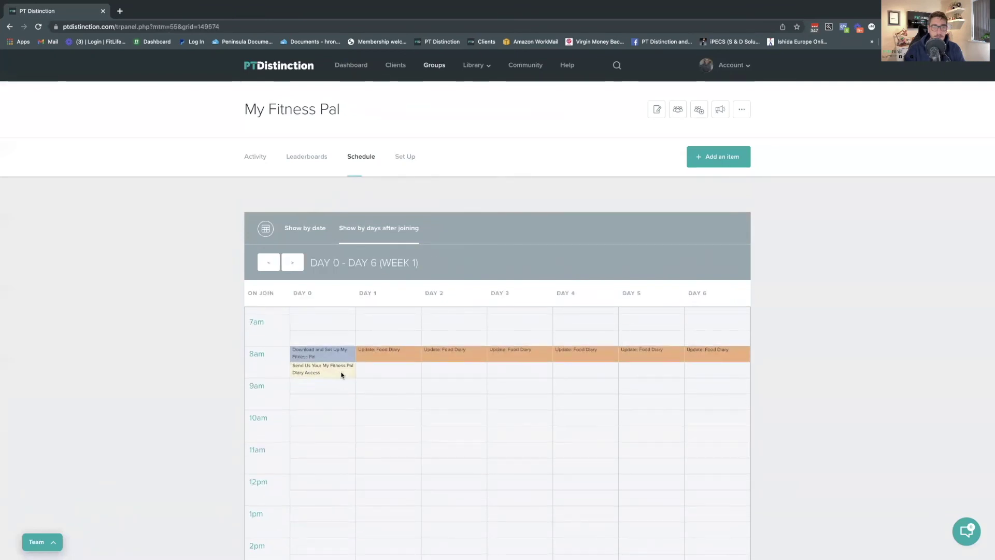
pyautogui.click(555, 356)
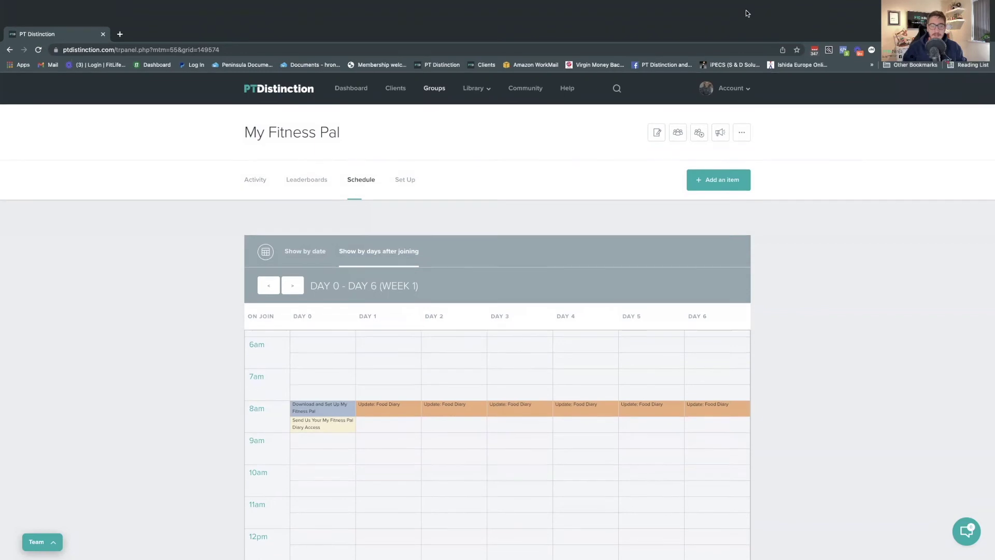
# Step: Review the content of the Day 0 "Download and Set Up My Fitness Pal" item from the group schedule
pyautogui.click(313, 390)
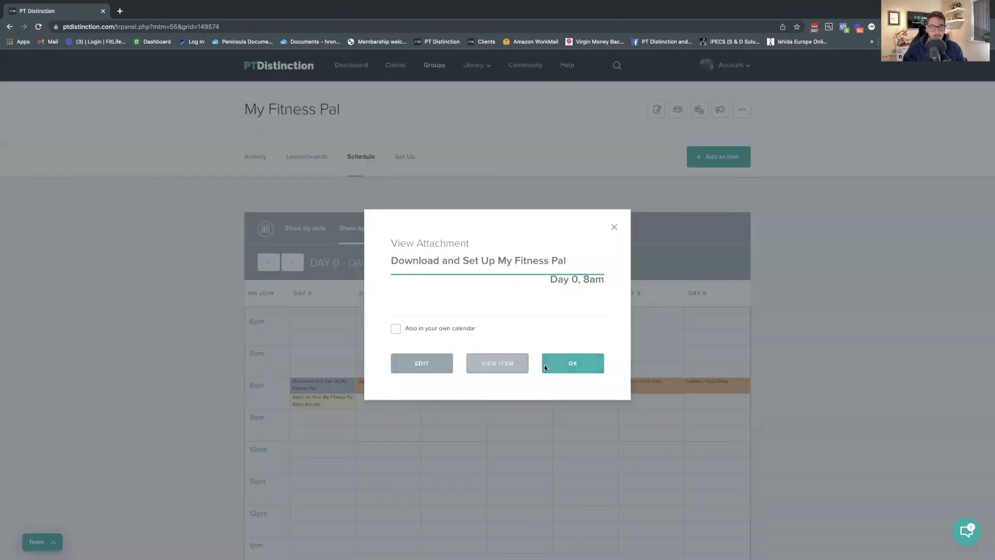
pyautogui.click(511, 363)
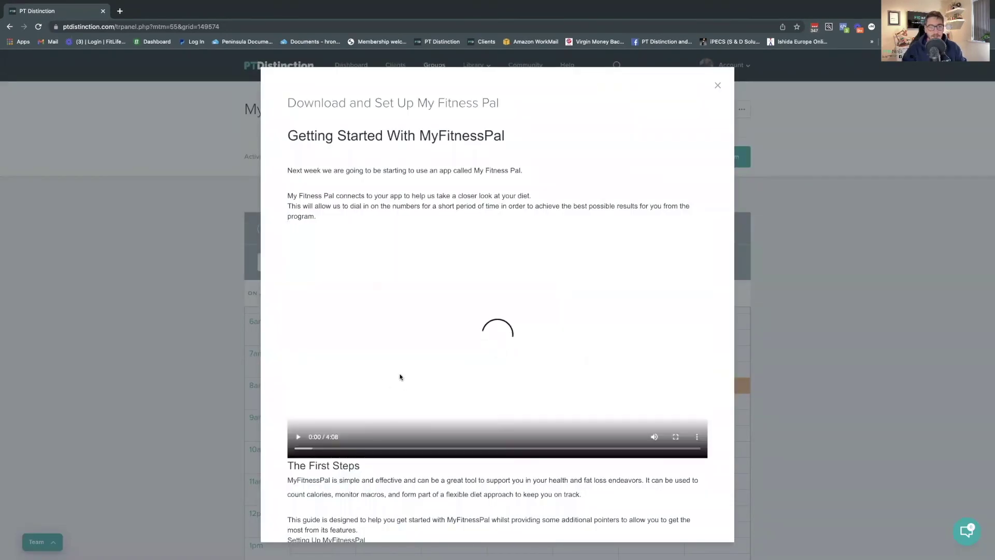
pyautogui.scroll(-5, 400, 377)
pyautogui.scroll(-13, 410, 420)
pyautogui.scroll(-6, 410, 419)
pyautogui.click(319, 505)
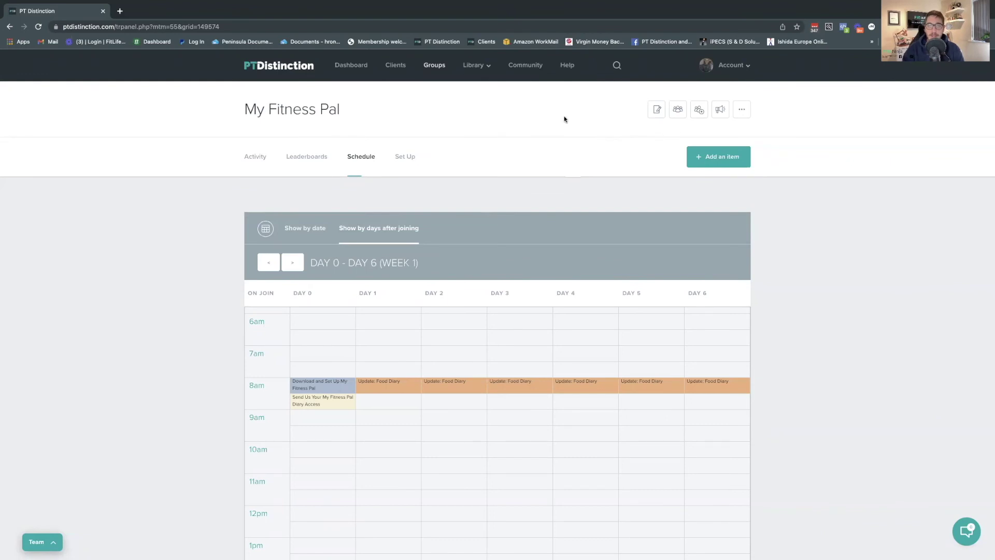
# Step: Search for the test client, open the client's profile and look through its tracking and coaching set-up items
pyautogui.click(617, 66)
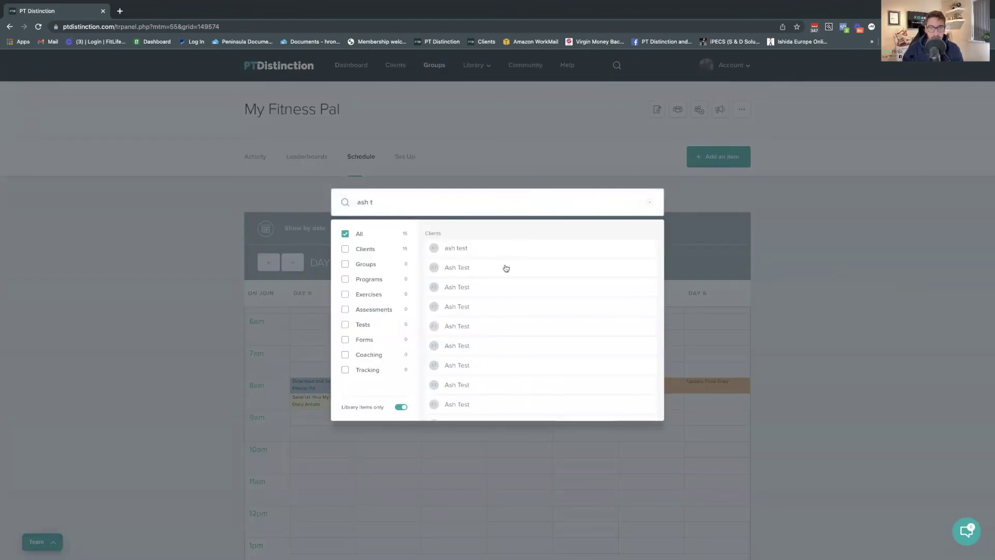
pyautogui.click(459, 247)
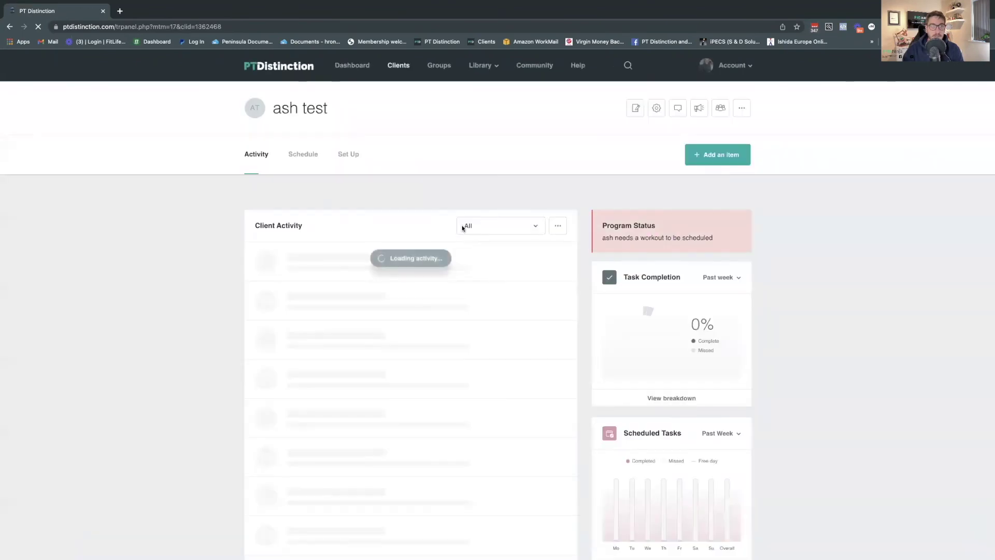
pyautogui.click(350, 167)
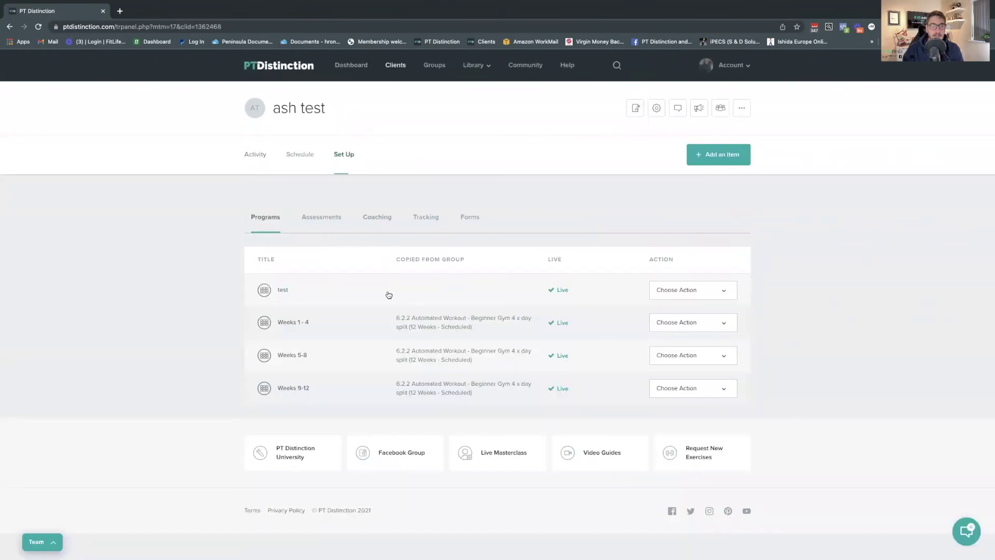
pyautogui.click(434, 221)
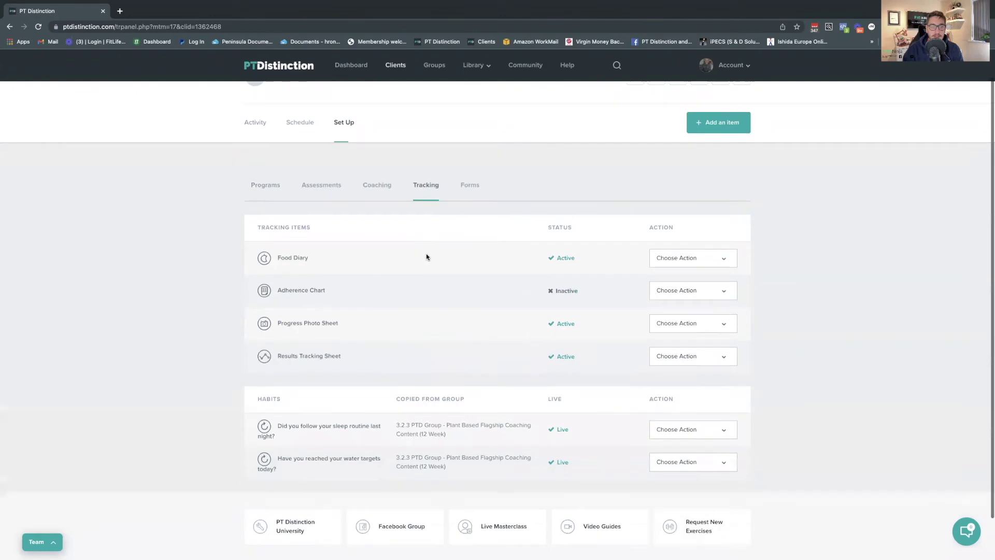
pyautogui.scroll(-1, 425, 254)
pyautogui.click(391, 197)
pyautogui.scroll(1, 392, 199)
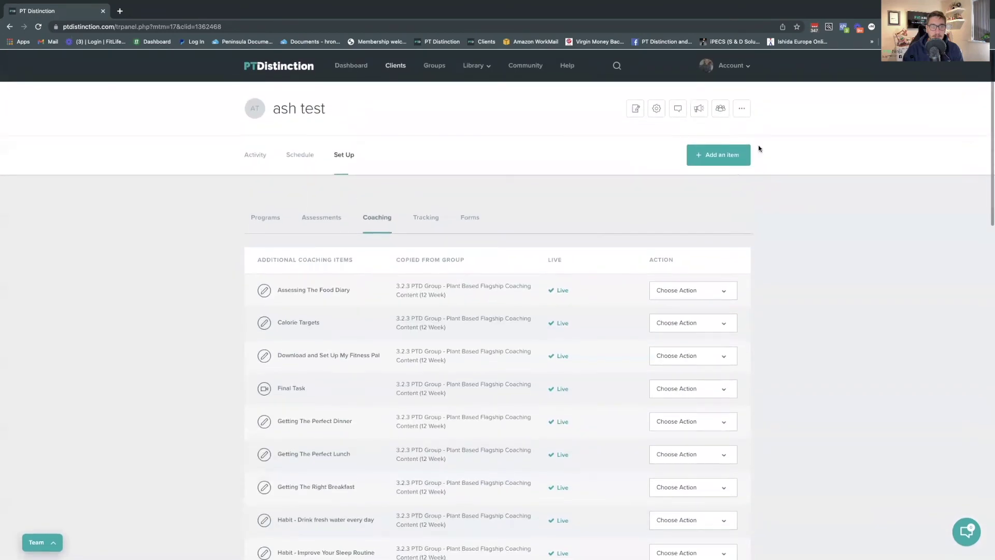
# Step: Add the test client to the My Fitness Pal group now, copying the group content to the client's account
pyautogui.click(720, 108)
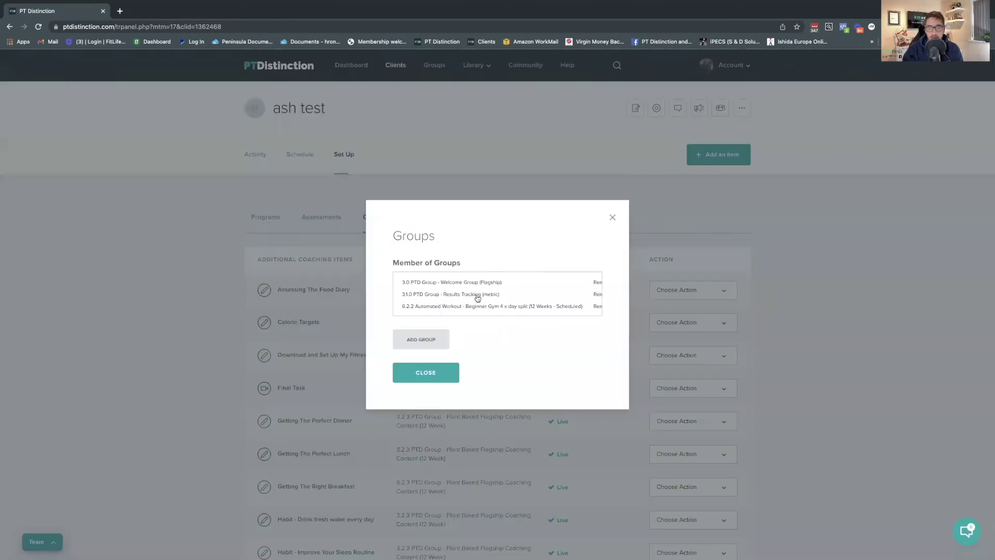
pyautogui.click(436, 342)
pyautogui.click(466, 276)
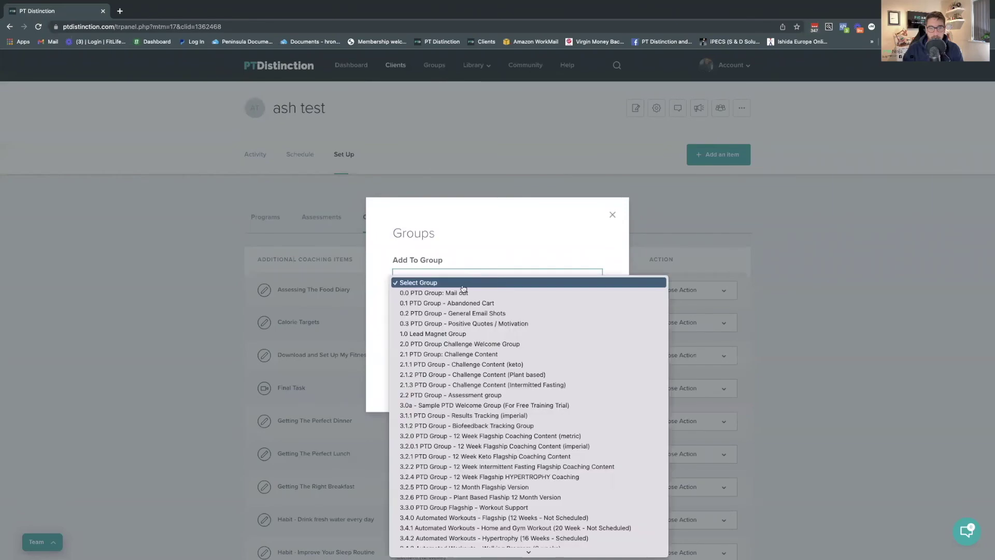
pyautogui.scroll(-15, 490, 363)
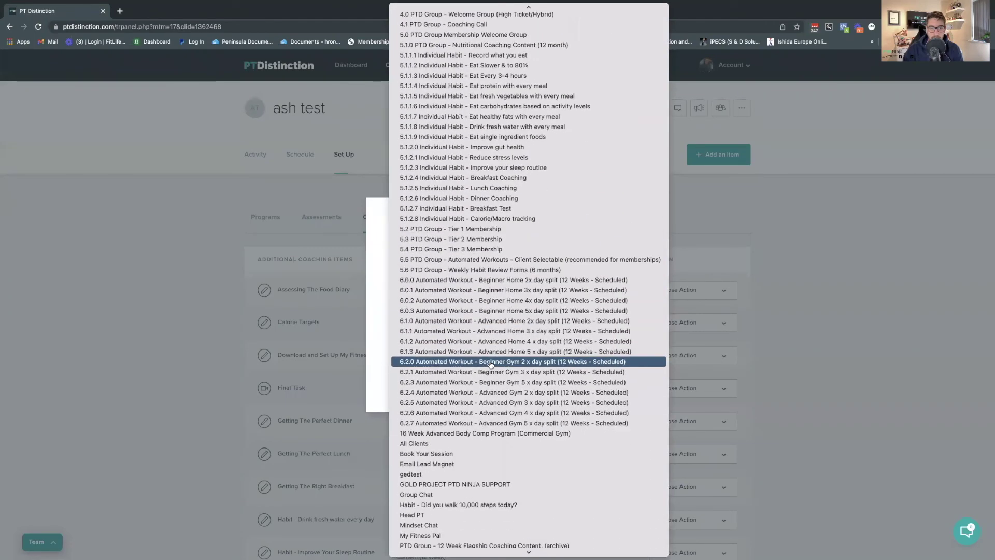
pyautogui.scroll(-3, 434, 476)
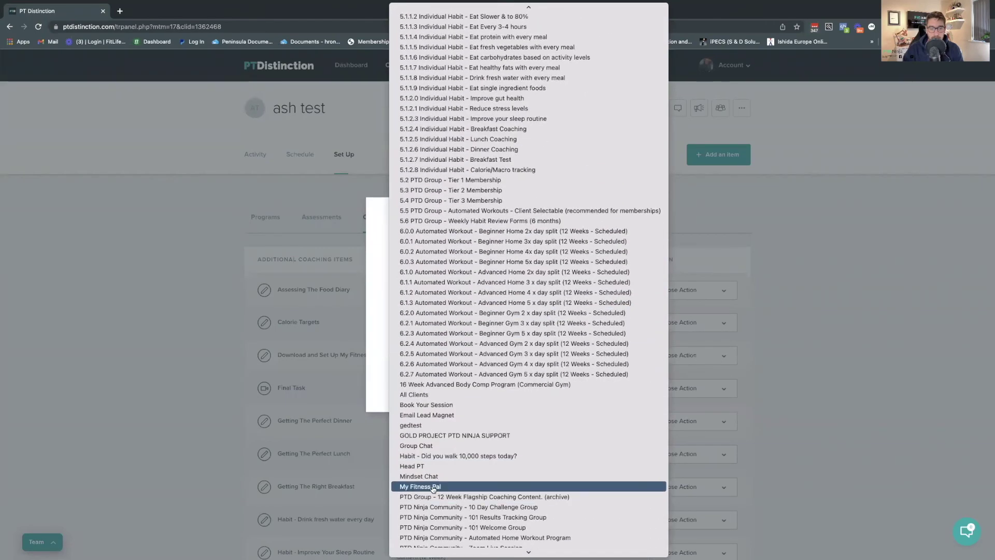
pyautogui.click(433, 487)
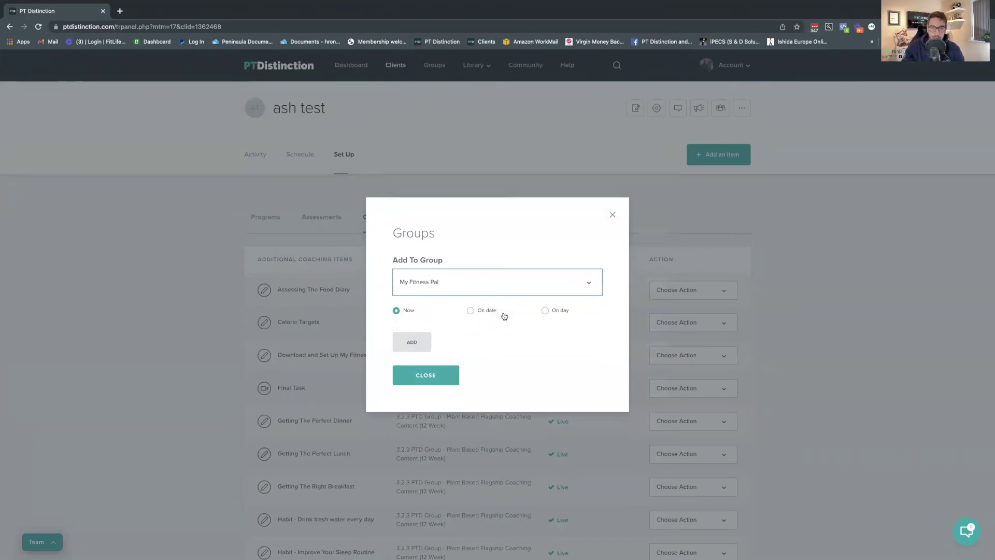
pyautogui.click(413, 343)
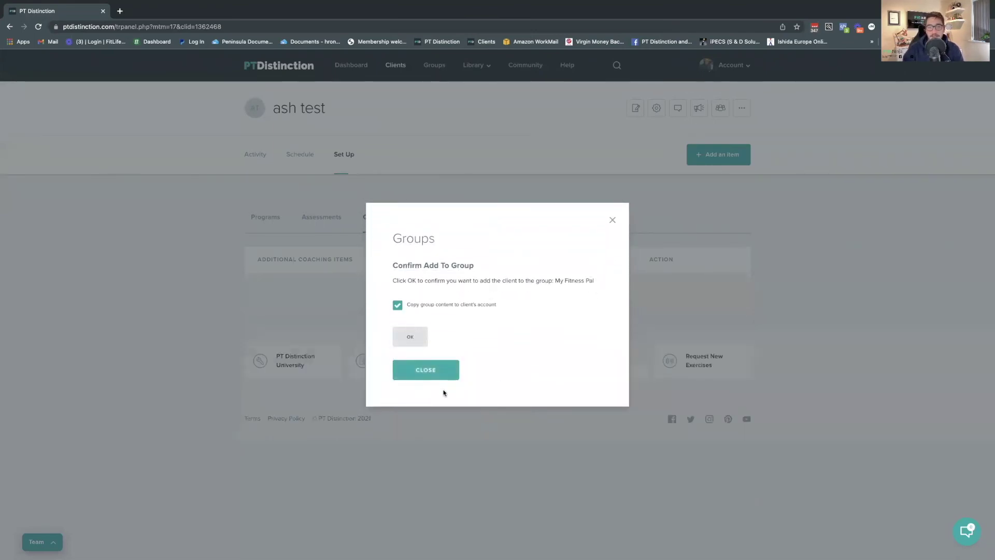
pyautogui.click(426, 374)
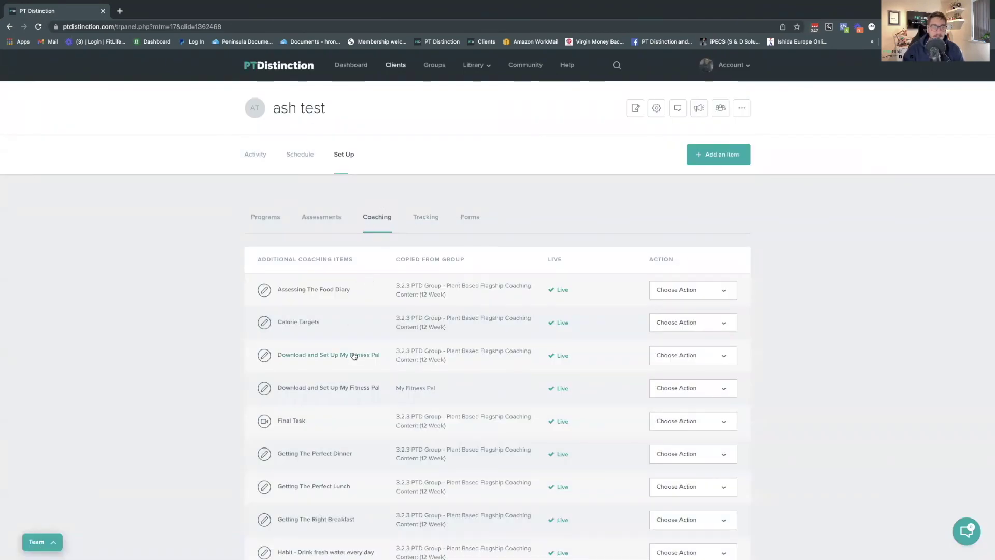
# Step: Check the setup guide copied from the My Fitness Pal group among the client's coaching items, and view the client's forms
pyautogui.click(351, 386)
pyautogui.scroll(-5, 575, 298)
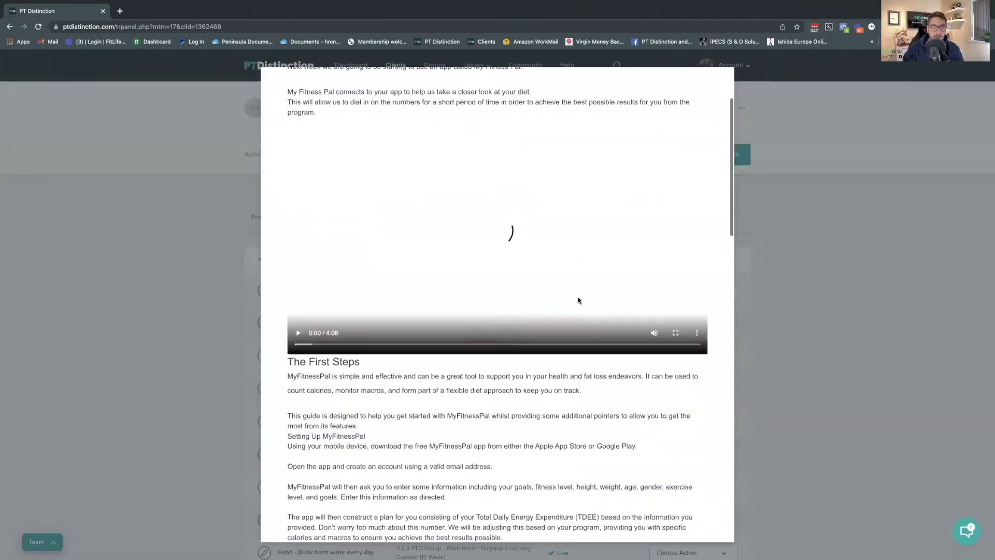
pyautogui.scroll(5, 578, 298)
pyautogui.click(720, 87)
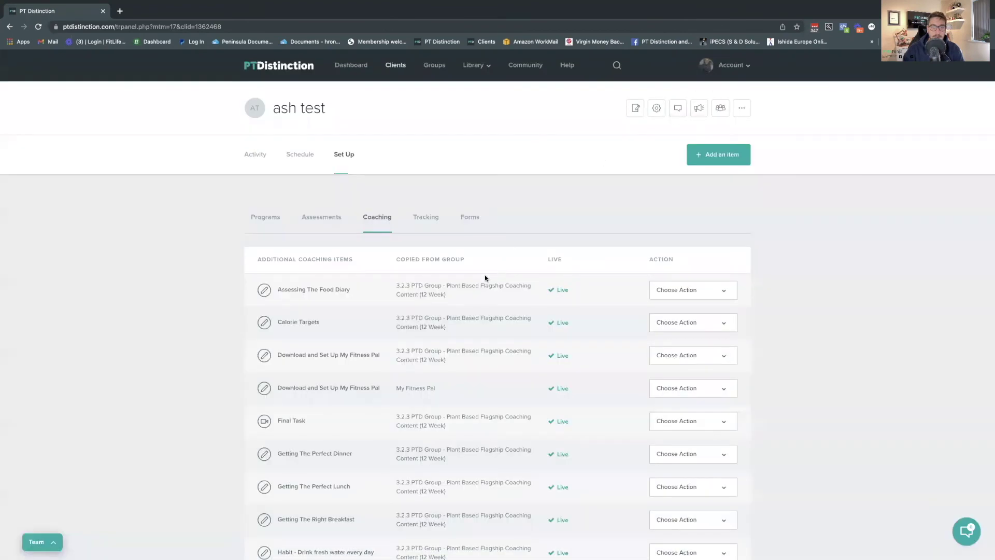
pyautogui.click(476, 209)
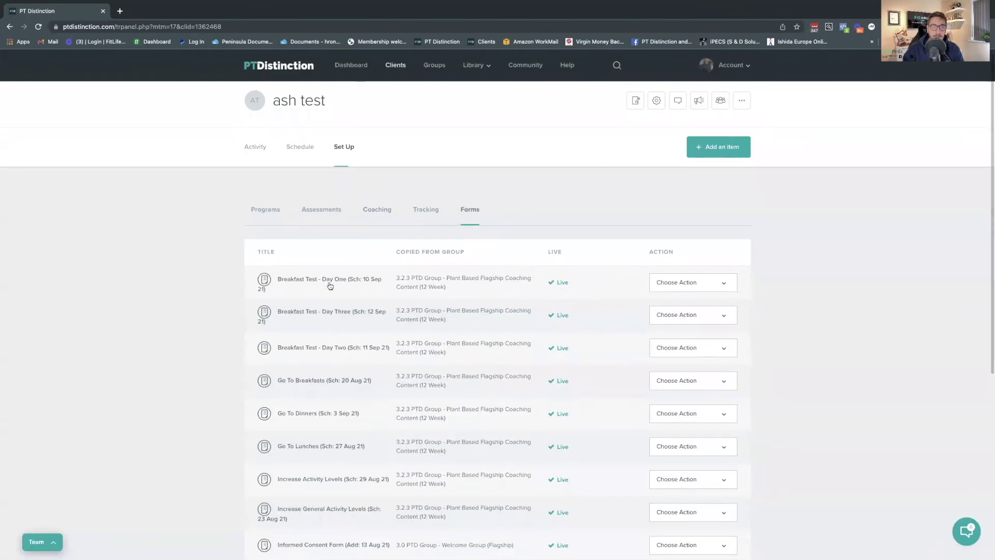
# Step: Open the "Send Us Your My Fitness Pal Diary Access" form from Thursday in the client's schedule
pyautogui.click(300, 147)
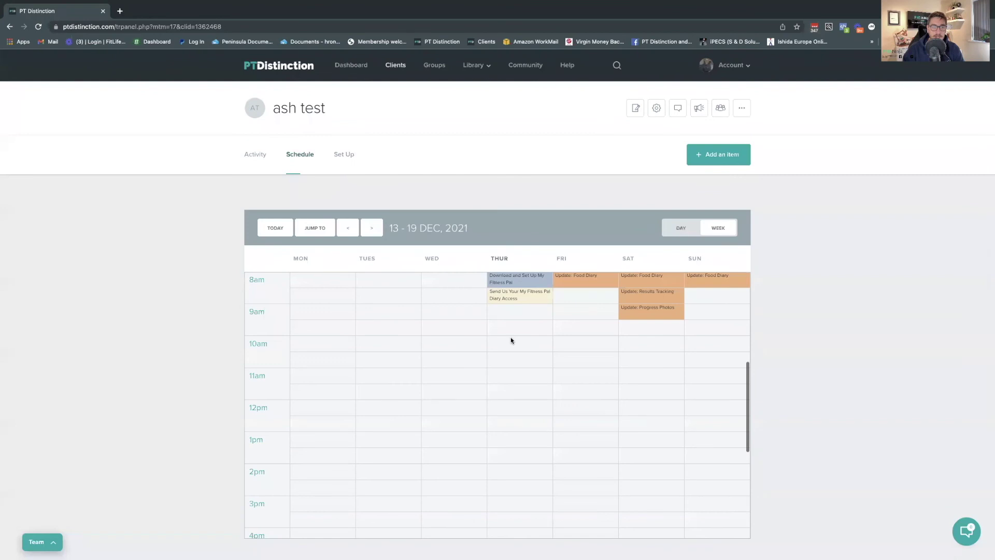
pyautogui.scroll(1, 511, 338)
pyautogui.click(529, 353)
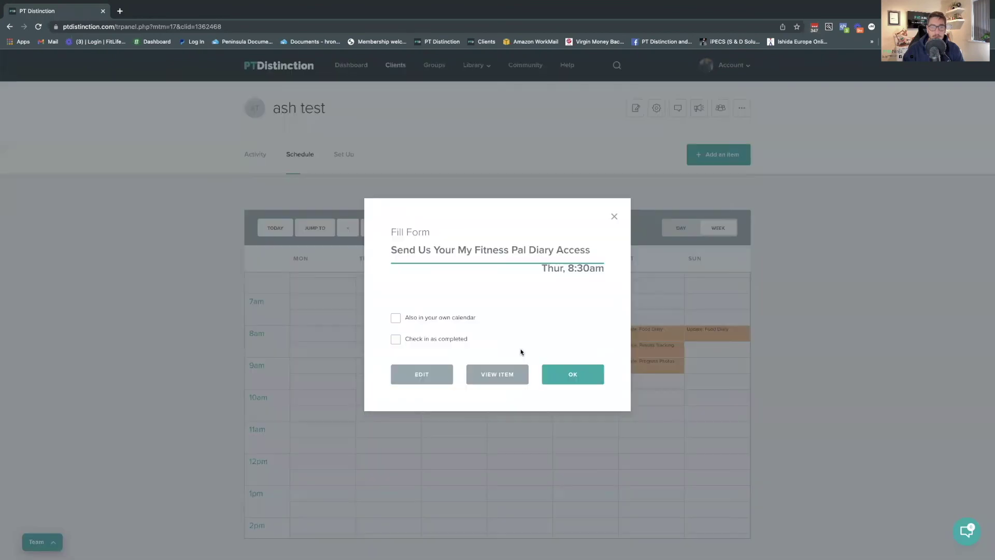
pyautogui.click(508, 375)
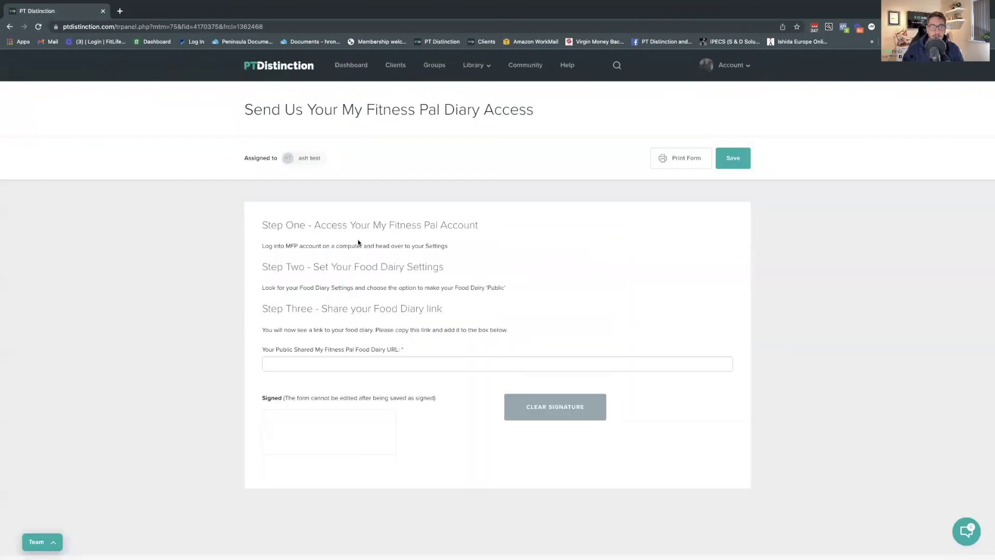
pyautogui.click(323, 364)
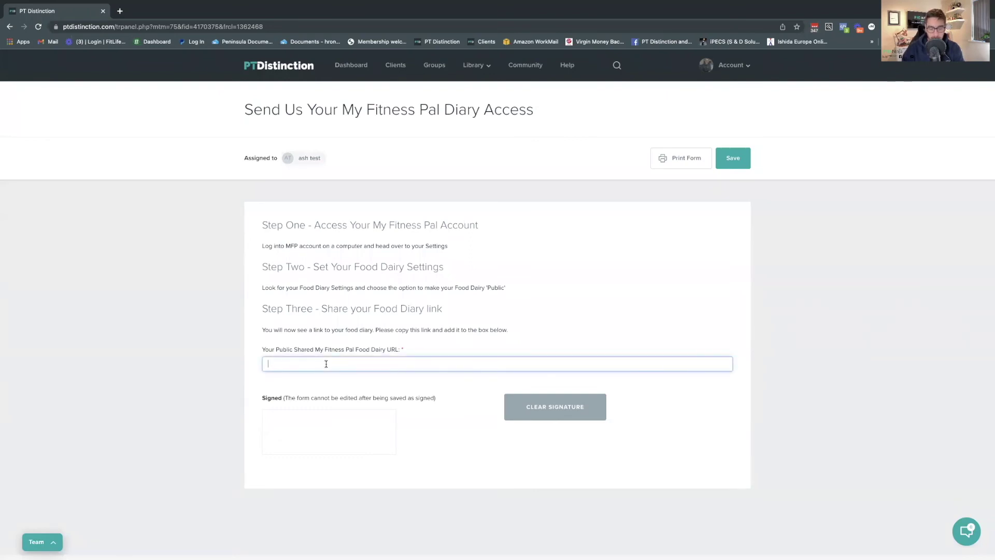
pyautogui.write('www.testmyfitnesspaldiaryurl.com')
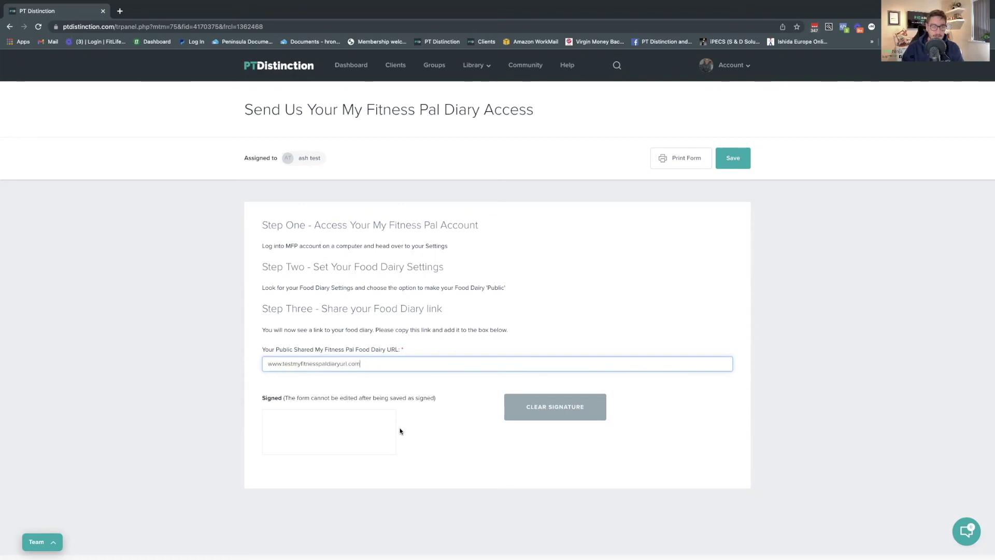
pyautogui.moveTo(288, 445); pyautogui.dragTo(357, 428)
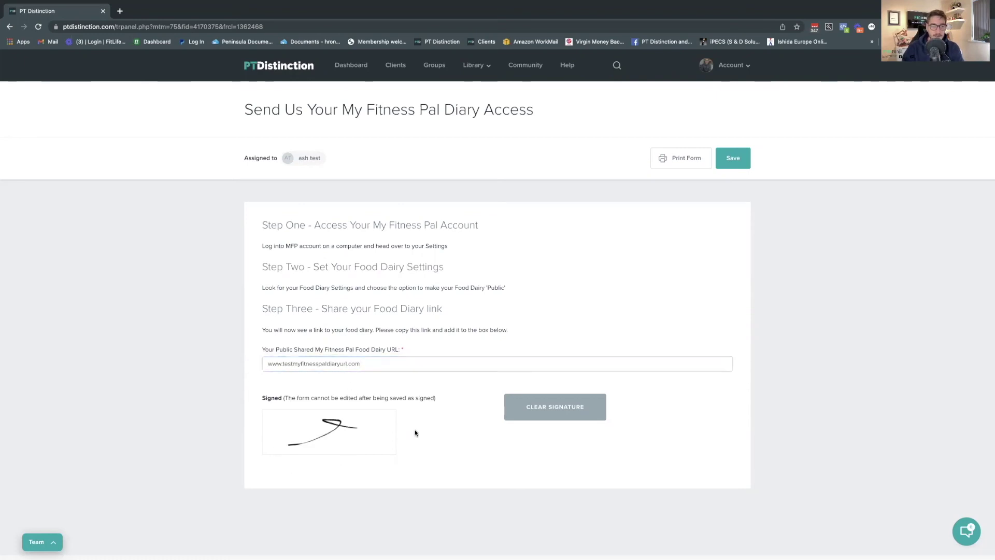
pyautogui.click(733, 162)
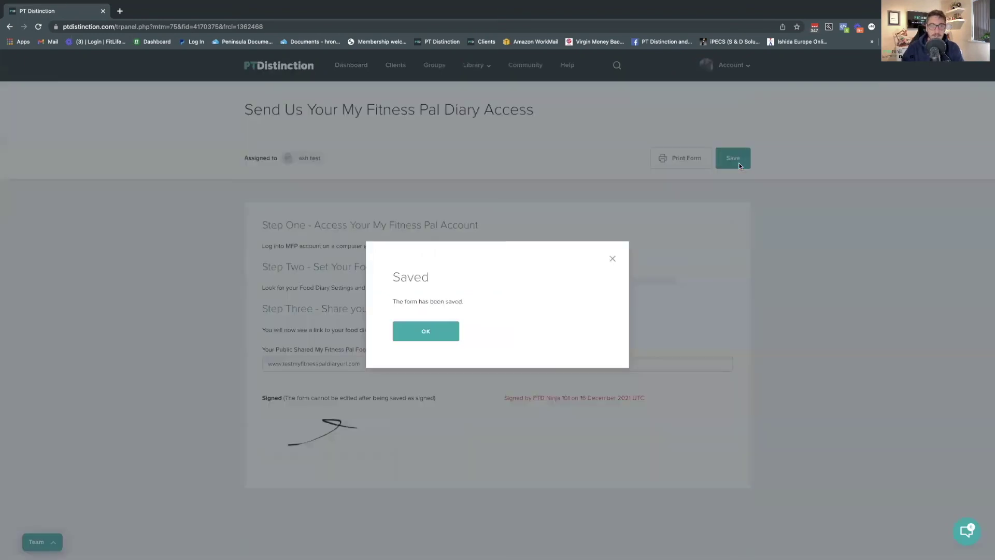
pyautogui.click(425, 329)
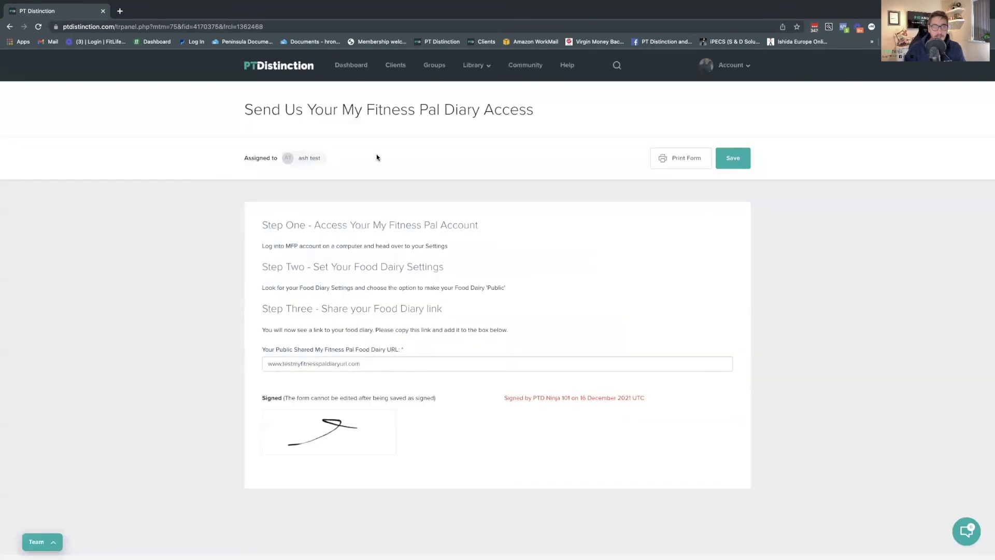
# Step: Filter the dashboard's client activity by Forms & Questionnaires and open the test client's "Send Us Your My Fitness Pal Diary Access" update
pyautogui.click(311, 160)
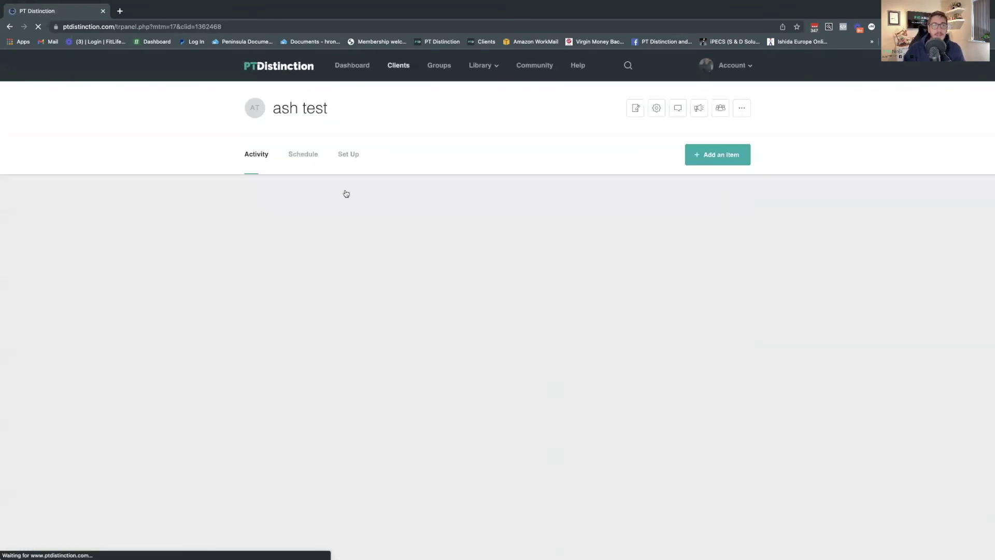
pyautogui.click(351, 66)
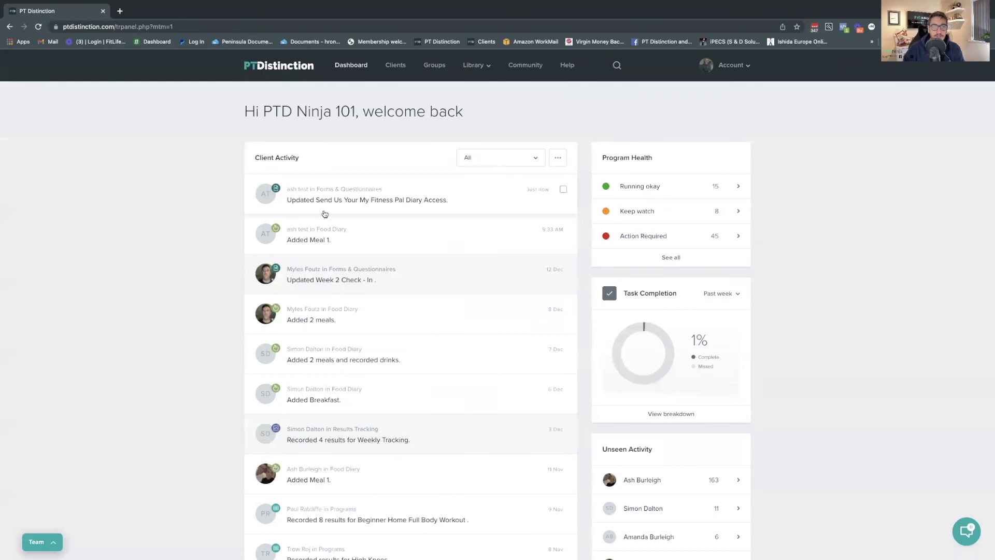
pyautogui.click(533, 161)
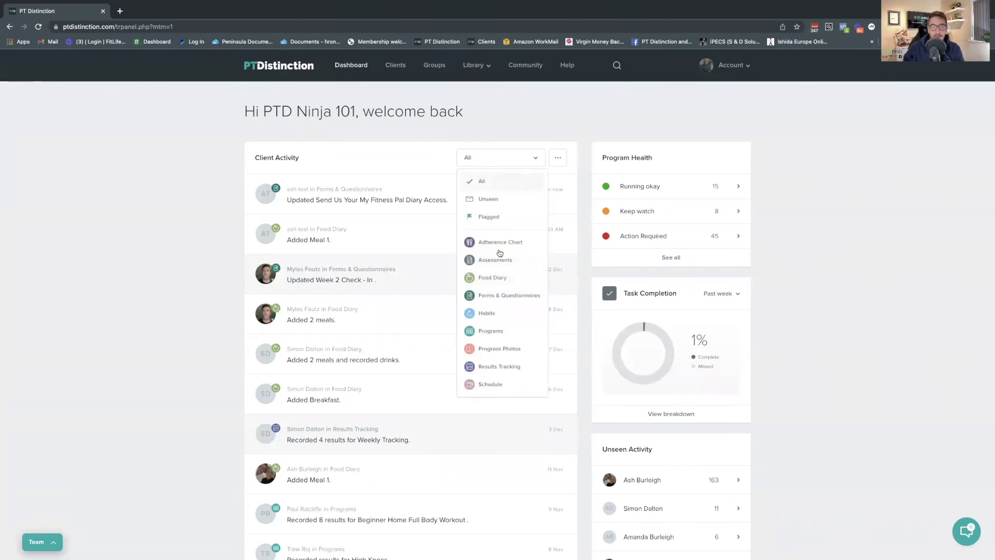
pyautogui.click(496, 294)
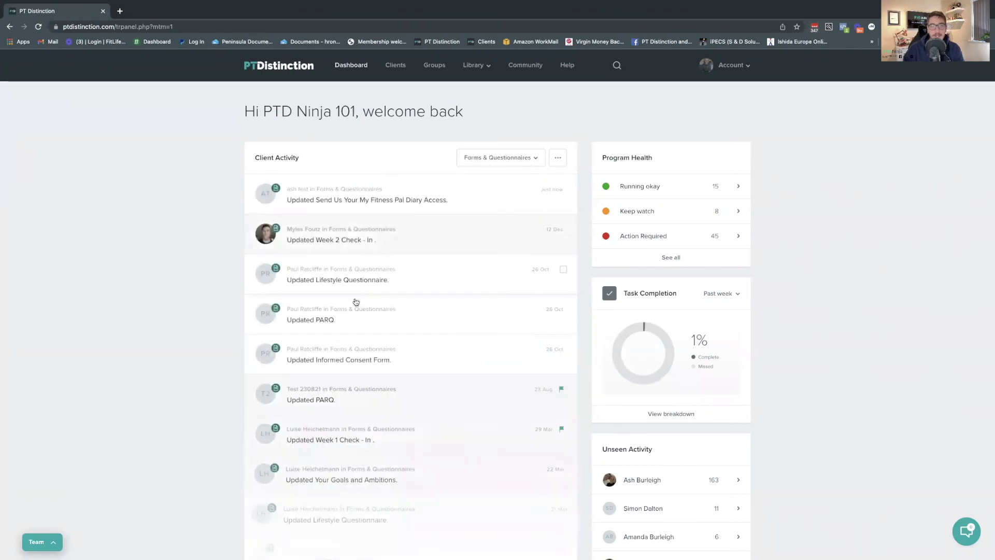
pyautogui.click(385, 199)
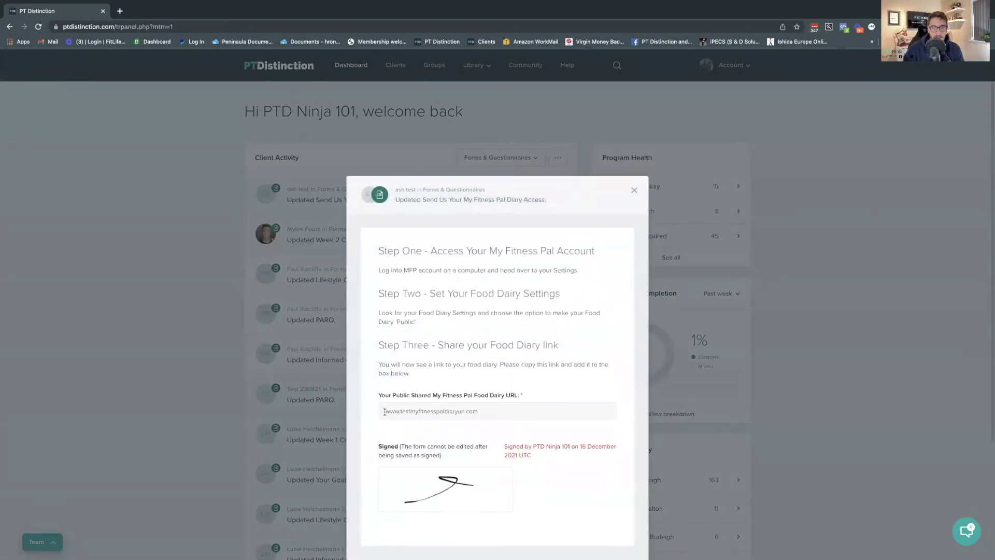
# Step: Copy the public food diary URL from the submitted diary access form
pyautogui.moveTo(385, 412); pyautogui.dragTo(471, 412)
pyautogui.rightClick(472, 412)
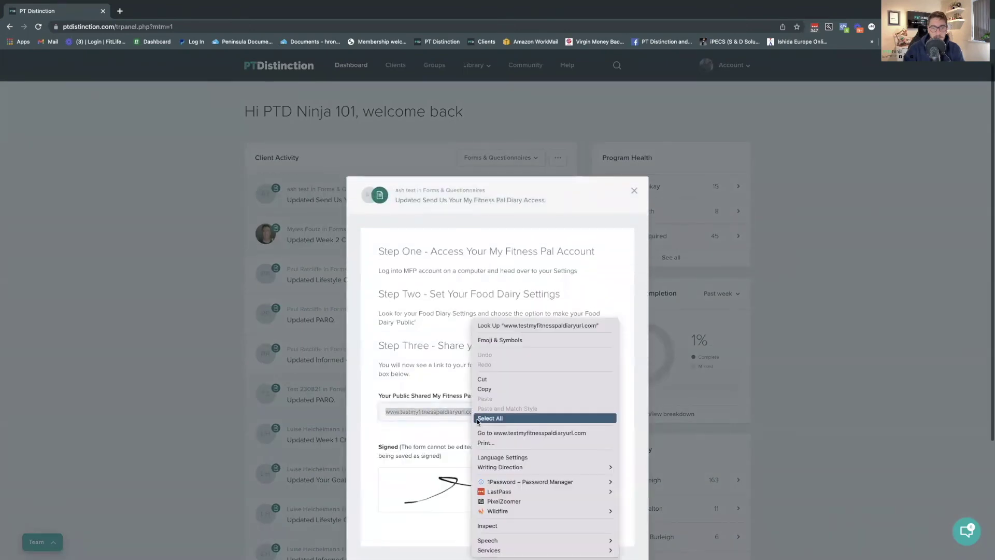
pyautogui.click(491, 390)
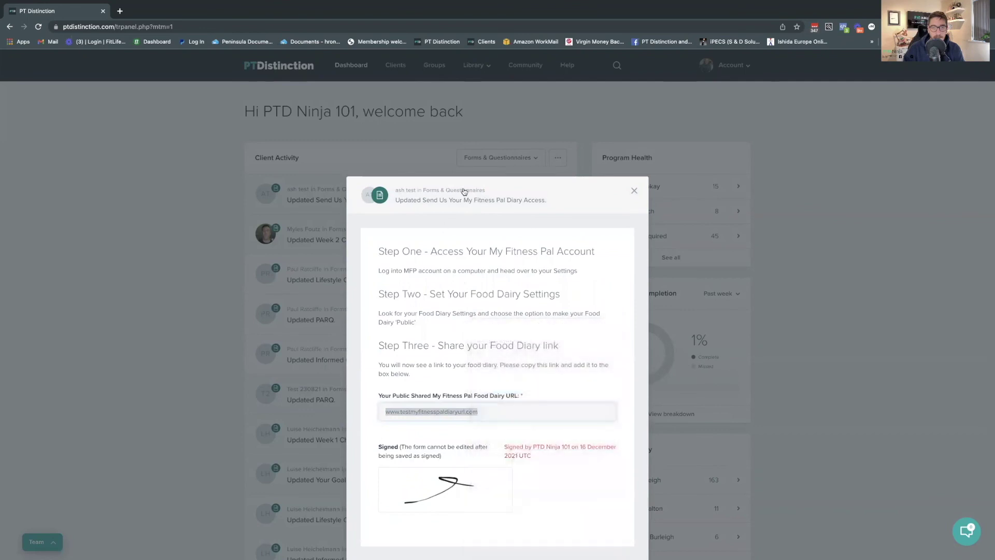
# Step: Go to the test client's profile, paste the copied food diary URL into the client notes and save them
pyautogui.click(407, 191)
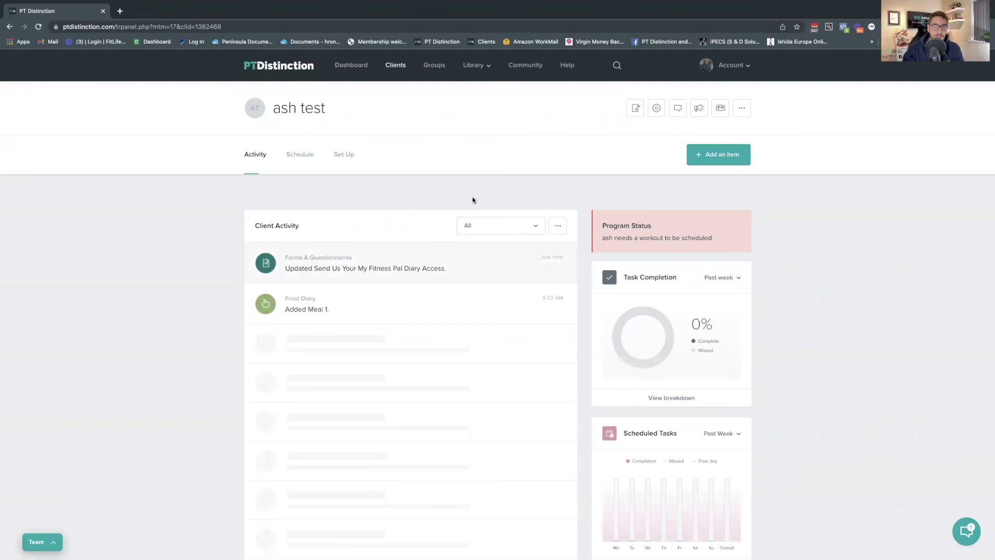
pyautogui.click(678, 107)
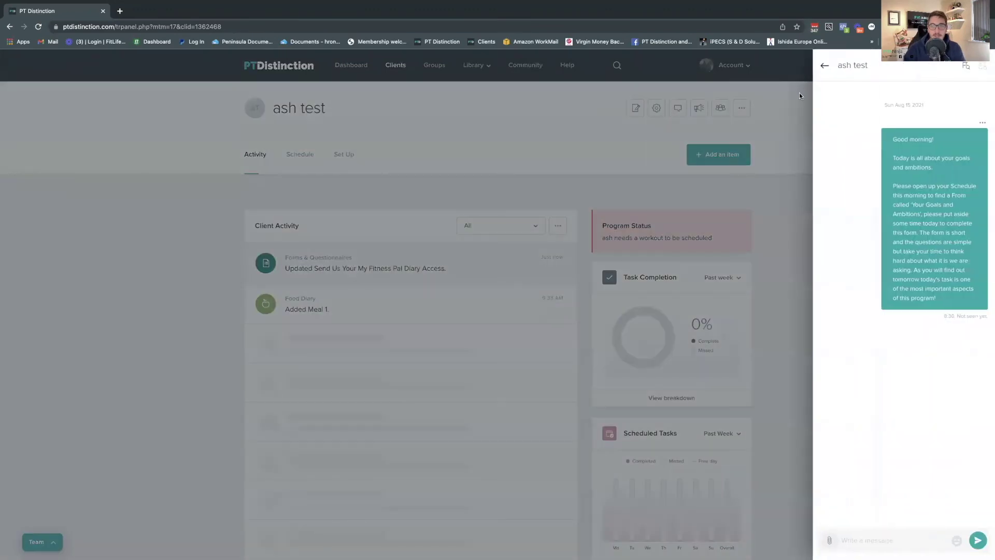
pyautogui.click(825, 70)
pyautogui.click(636, 108)
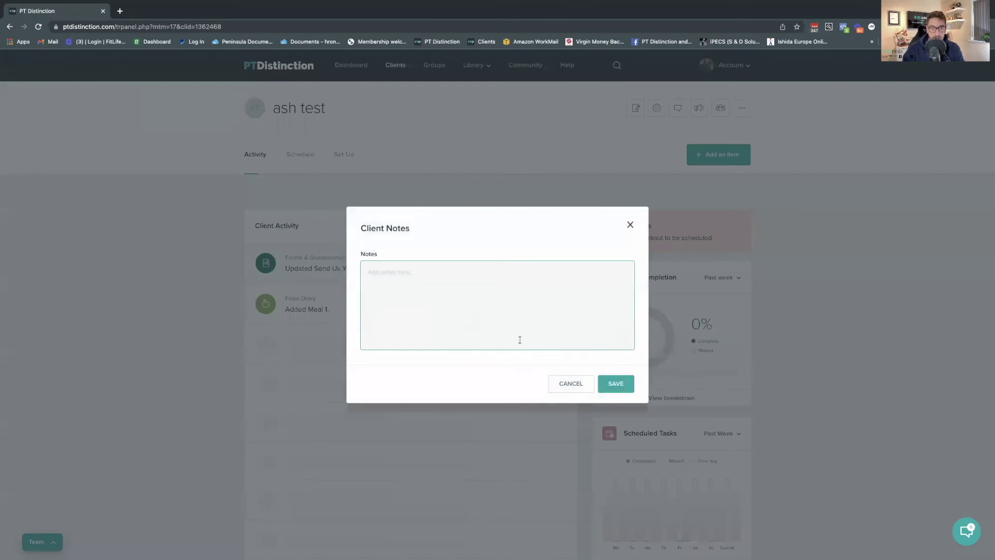
pyautogui.hotkey('ctrl', 'v')
pyautogui.hotkey('ctrl', 'v')
pyautogui.click(621, 386)
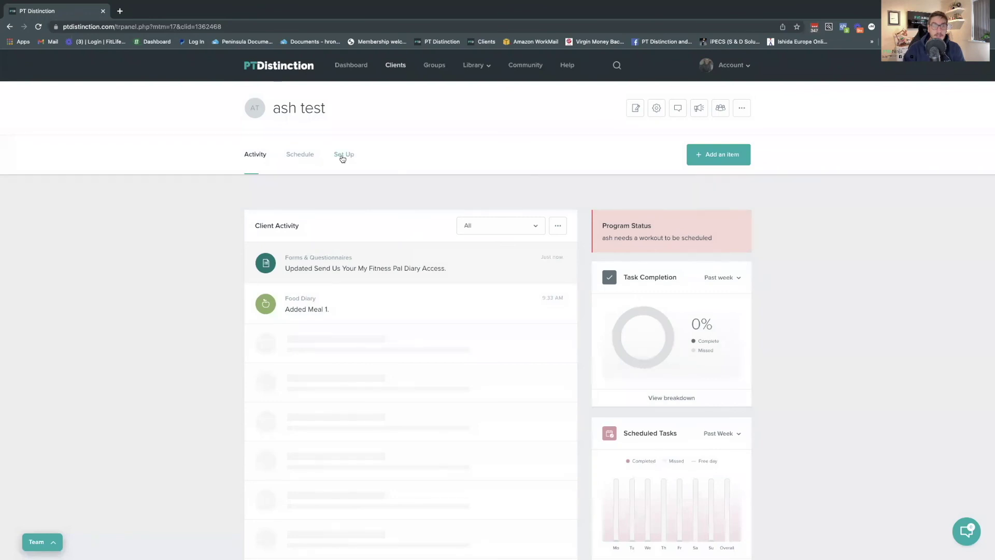
# Step: Look through the forms in the test client's set-up
pyautogui.click(342, 157)
pyautogui.click(474, 220)
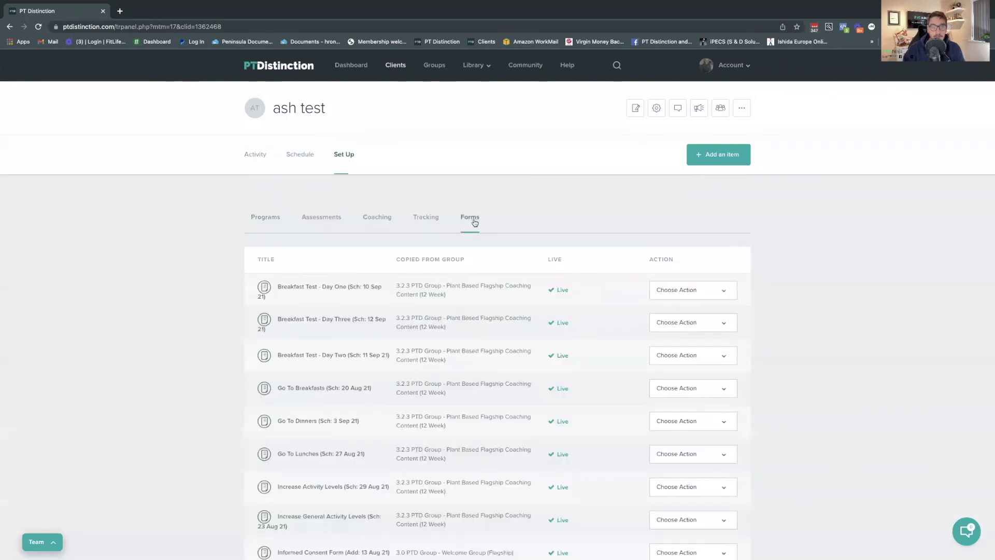
pyautogui.scroll(-3, 374, 304)
pyautogui.scroll(3, 352, 233)
# Step: Review the food diary URL in the submitted diary access form from the client's activity feed, and close the form
pyautogui.click(255, 154)
pyautogui.click(386, 268)
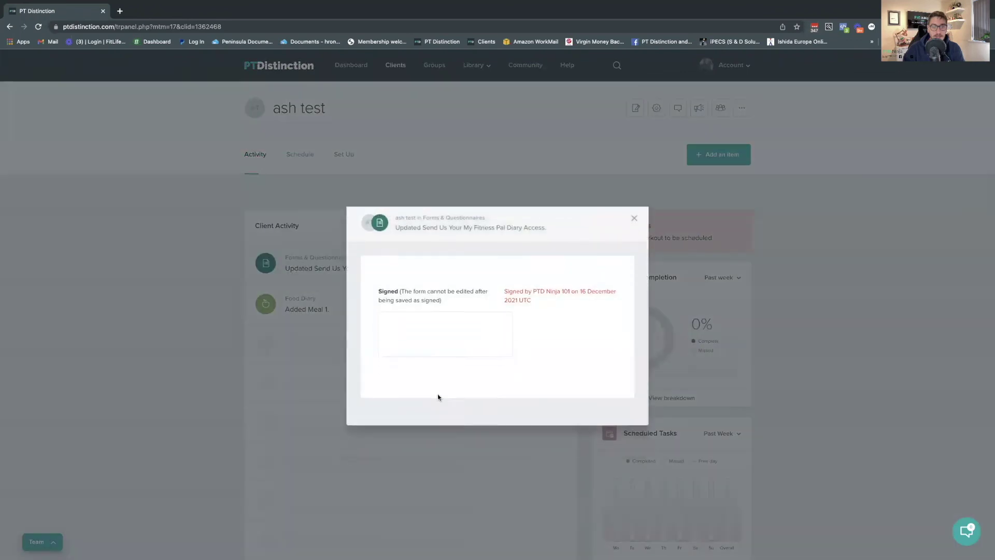
pyautogui.moveTo(479, 429); pyautogui.dragTo(384, 429)
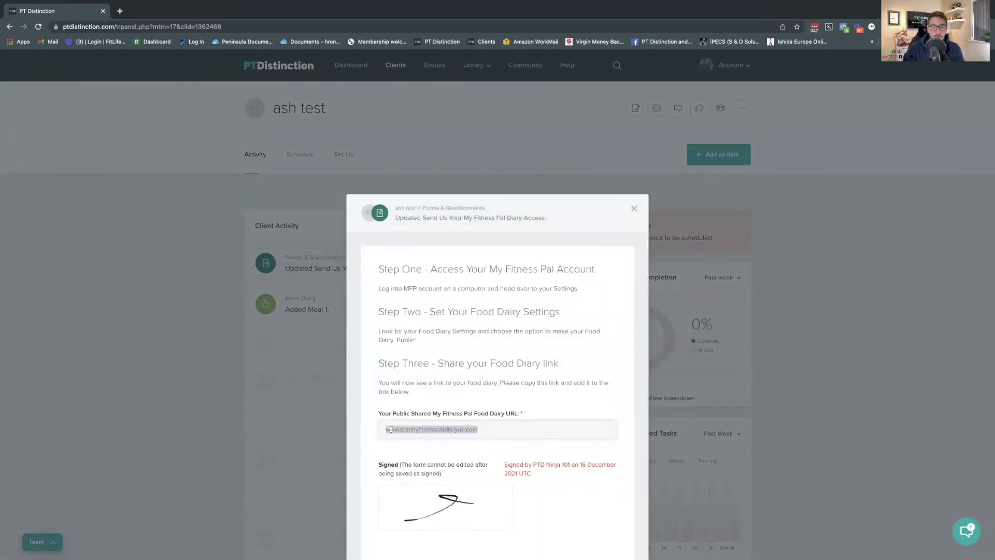
pyautogui.rightClick(417, 430)
pyautogui.click(635, 209)
pyautogui.click(637, 210)
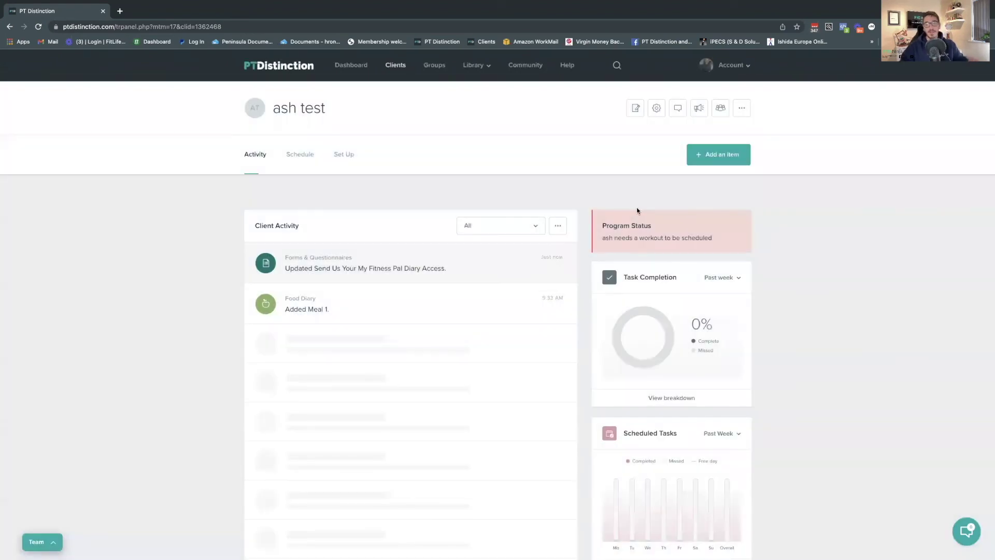